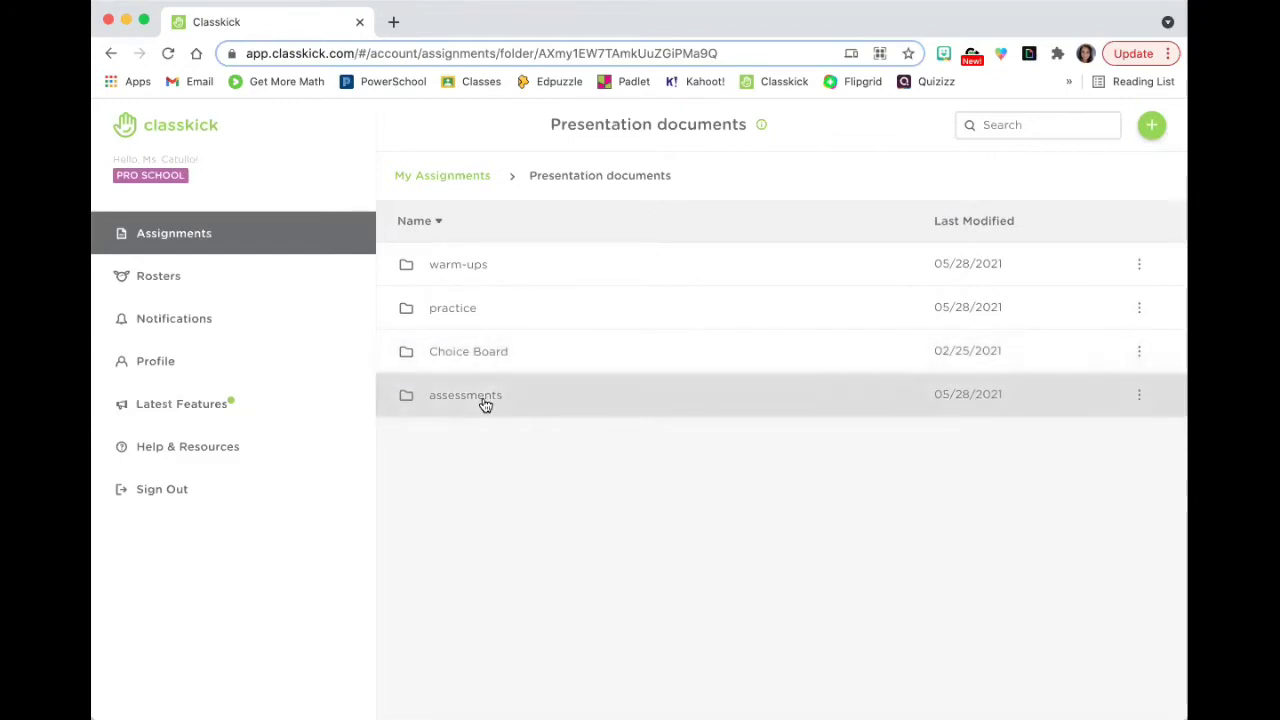
# Step: Open slide 1 of Honors Systems Word Problem & PW Function Warm-Up (3/12) in the warm-ups folder and review its problem and answer boxes
pyautogui.click(494, 267)
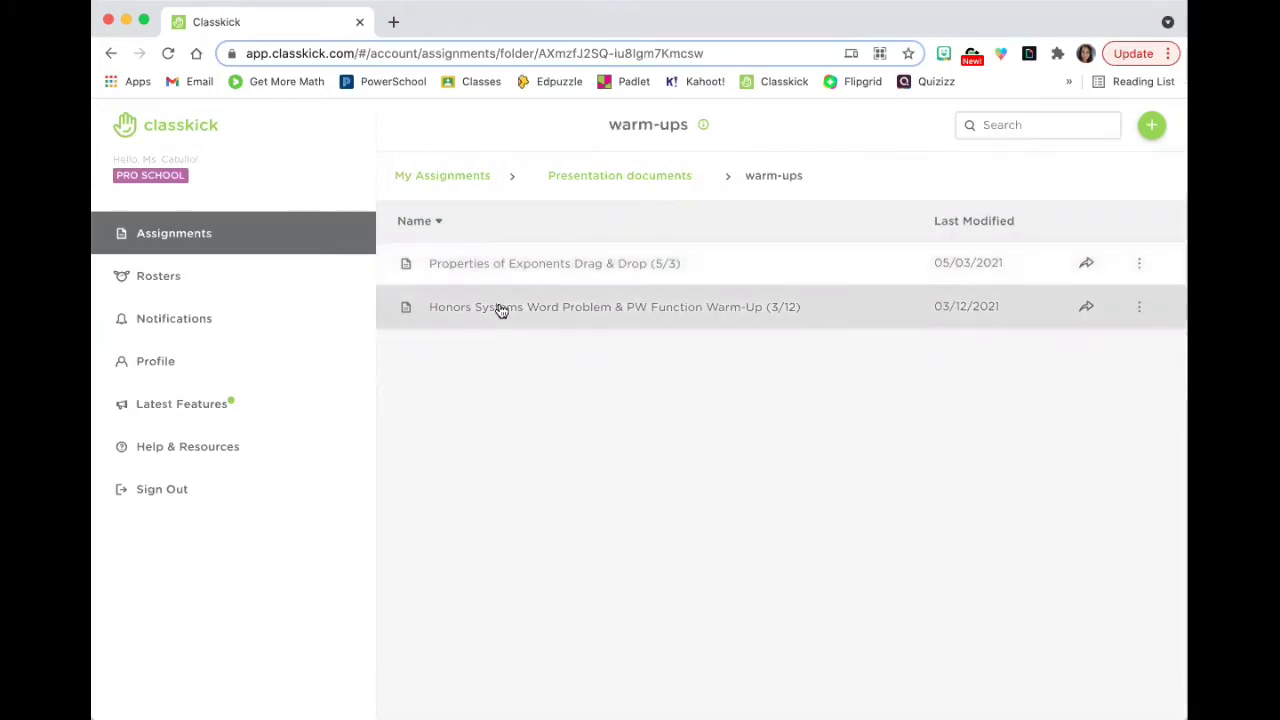
pyautogui.click(501, 310)
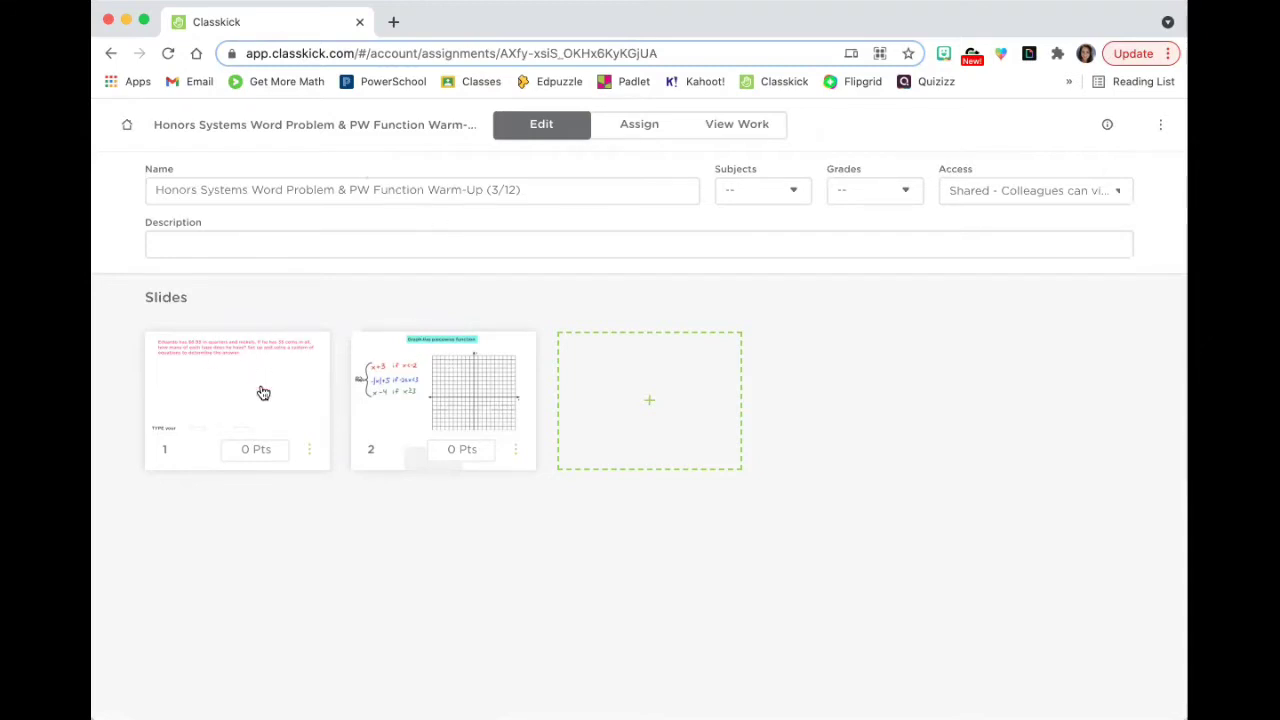
pyautogui.click(260, 391)
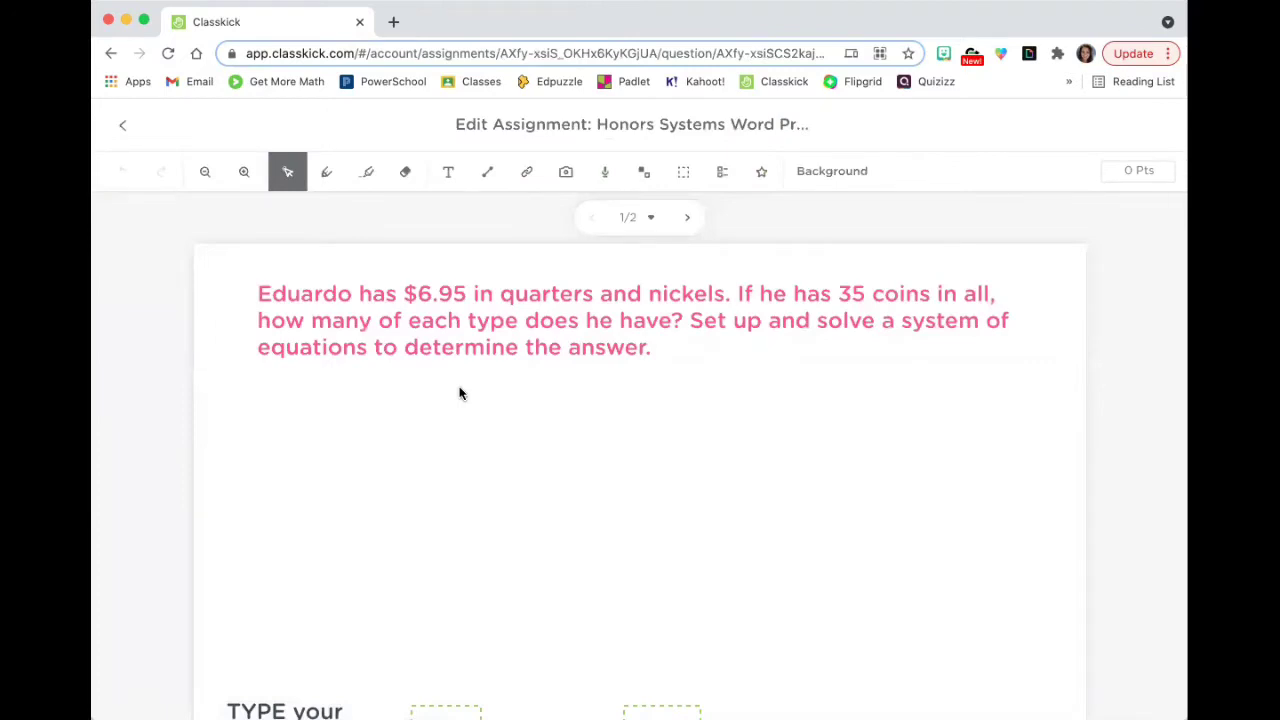
pyautogui.scroll(-1, 459, 393)
pyautogui.click(343, 270)
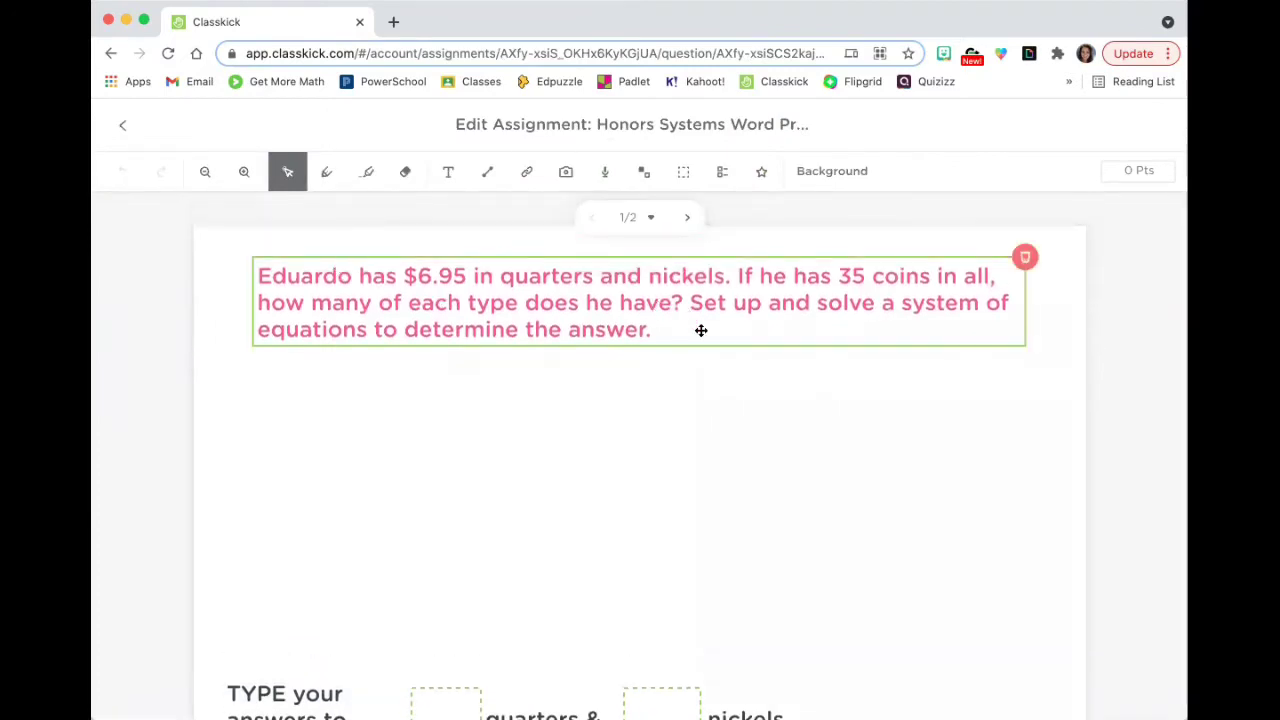
pyautogui.click(695, 384)
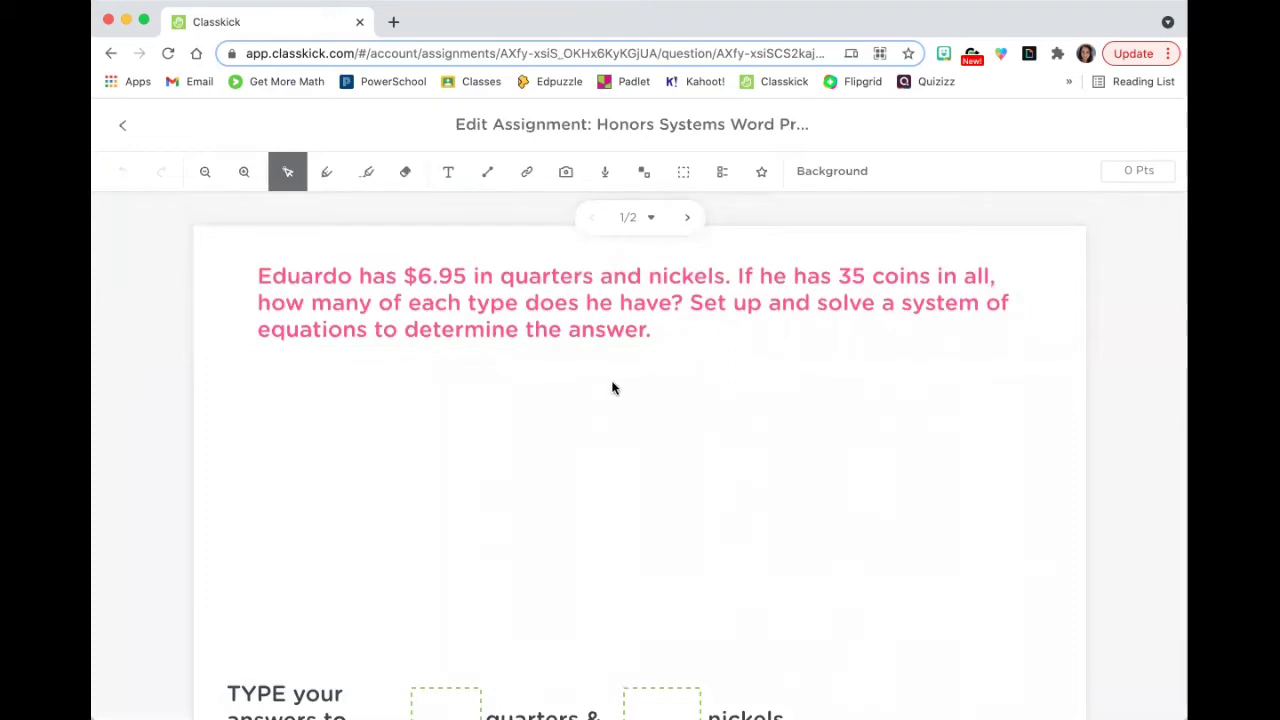
pyautogui.scroll(-3, 635, 519)
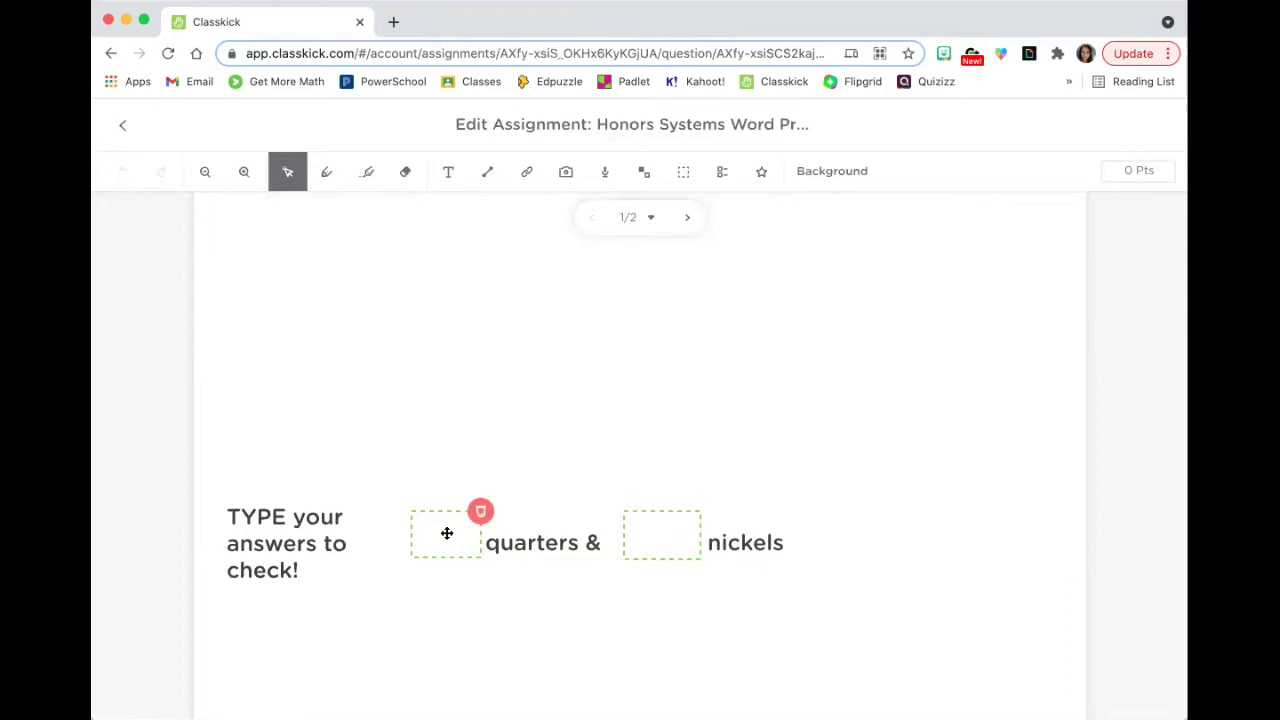
pyautogui.scroll(3, 383, 497)
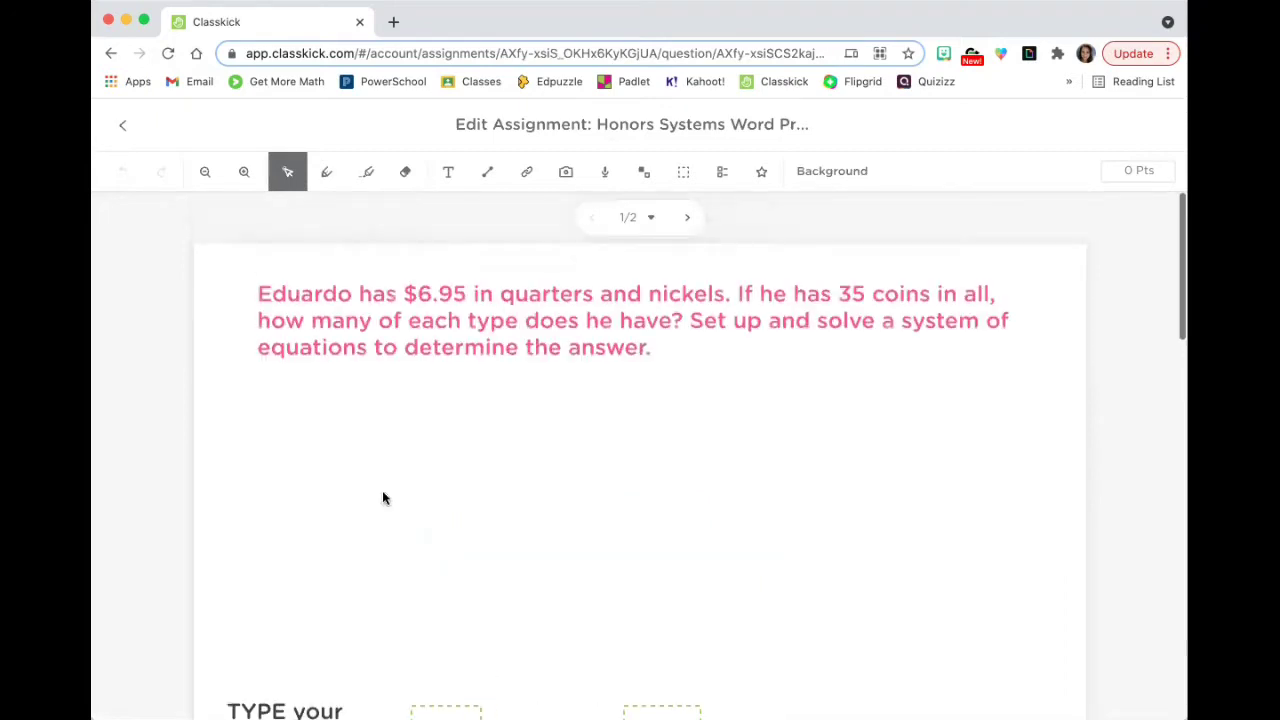
# Step: Go to slide 2 of the assignment and shift the black box below the graph slightly down and to the left
pyautogui.click(693, 218)
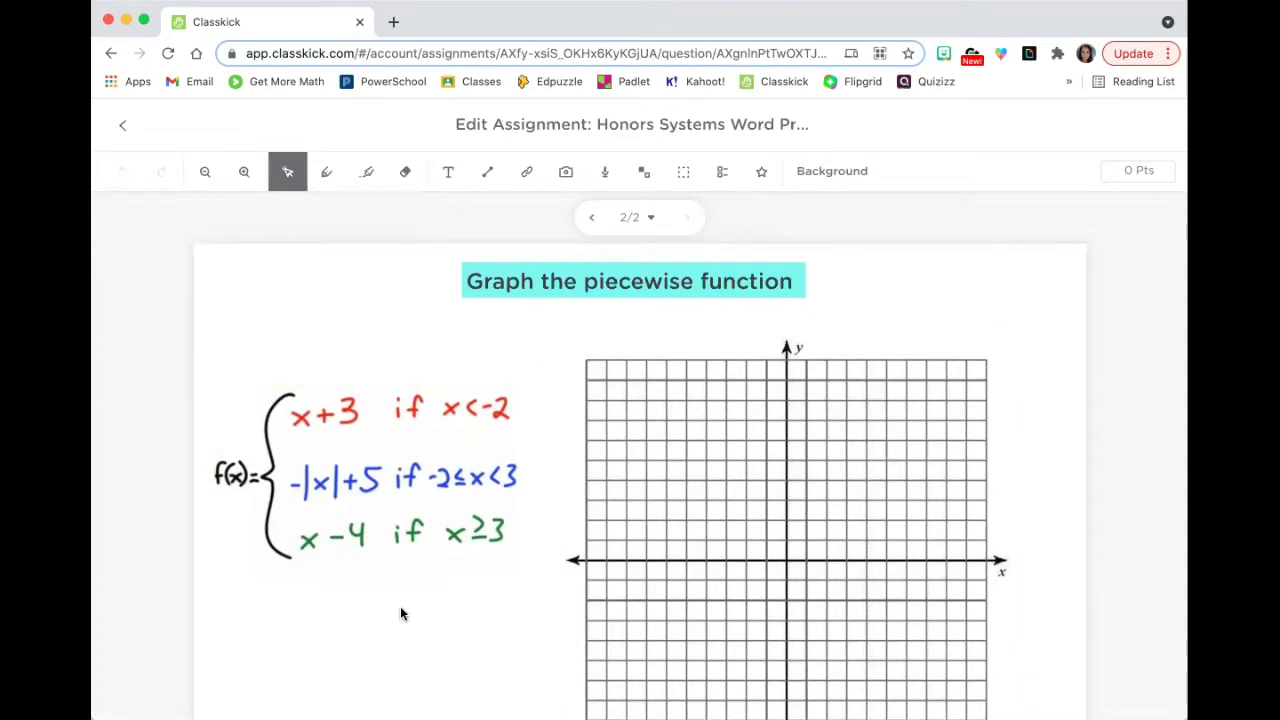
pyautogui.scroll(-3, 560, 600)
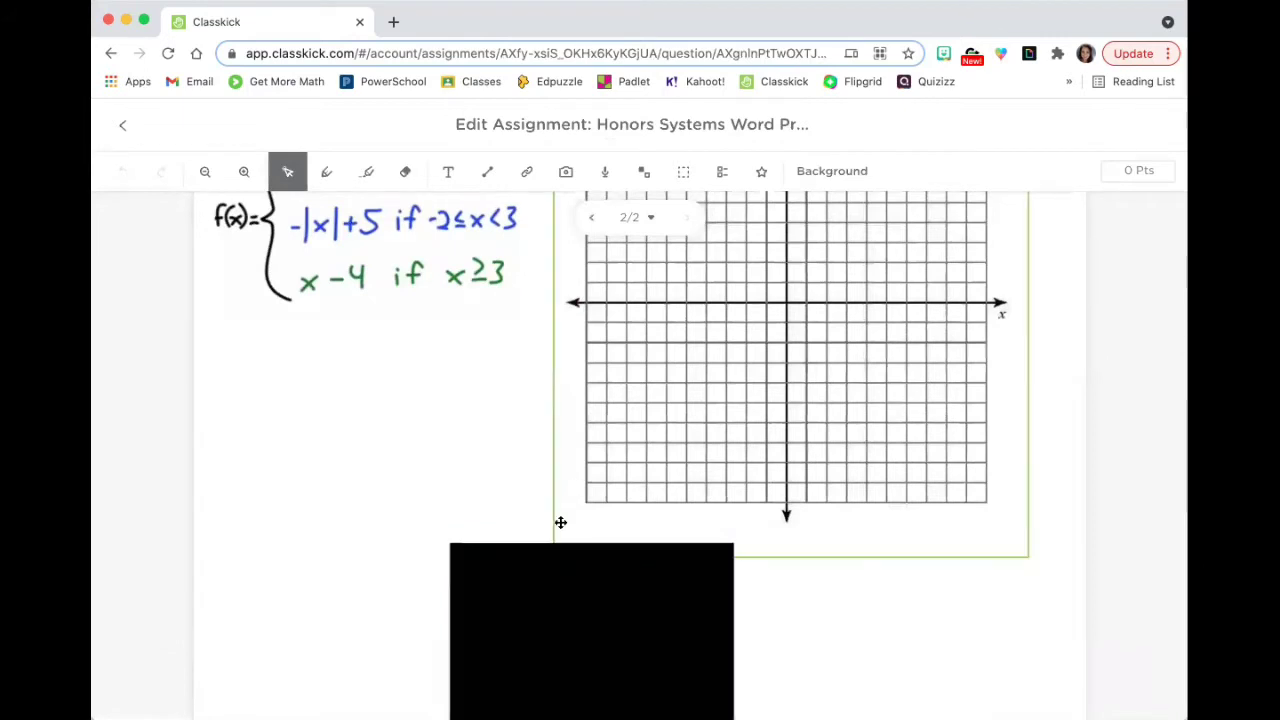
pyautogui.scroll(-2, 537, 594)
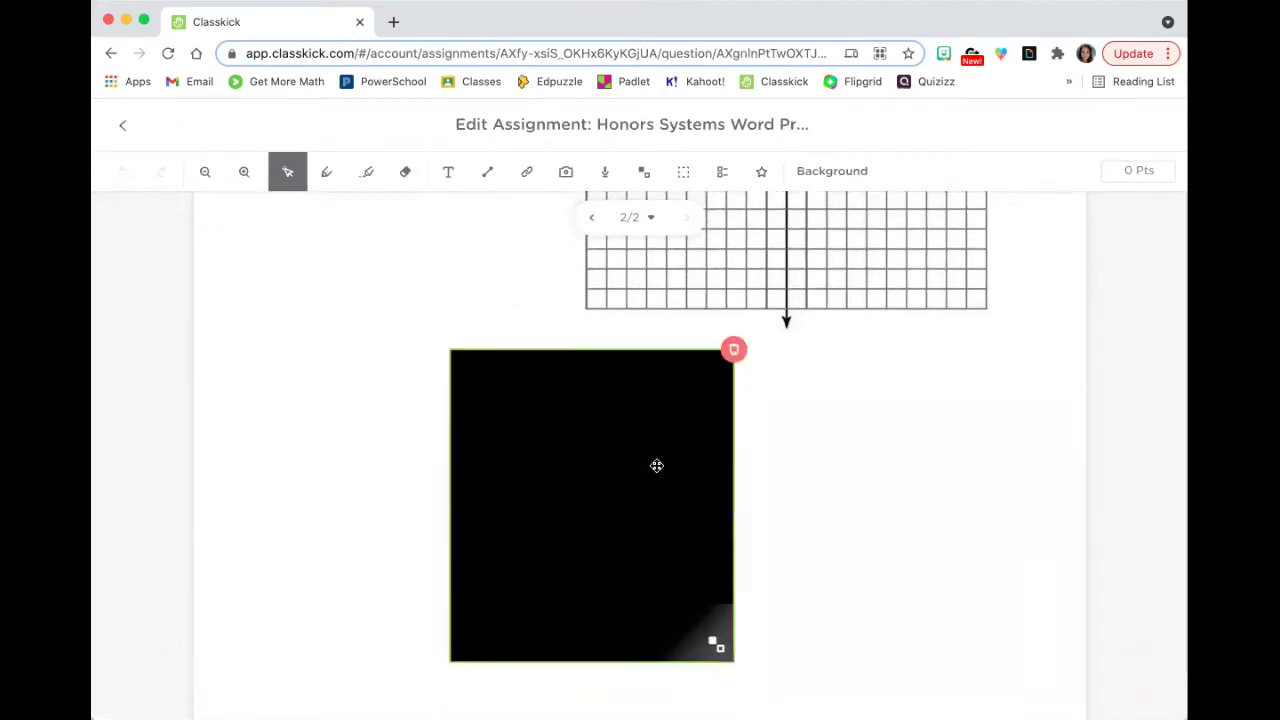
pyautogui.moveTo(591, 491)
pyautogui.mouseDown()
pyautogui.moveTo(494, 466)
pyautogui.moveTo(280, 498)
pyautogui.moveTo(587, 488)
pyautogui.moveTo(289, 471)
pyautogui.moveTo(591, 486)
pyautogui.moveTo(578, 505)
pyautogui.mouseUp()
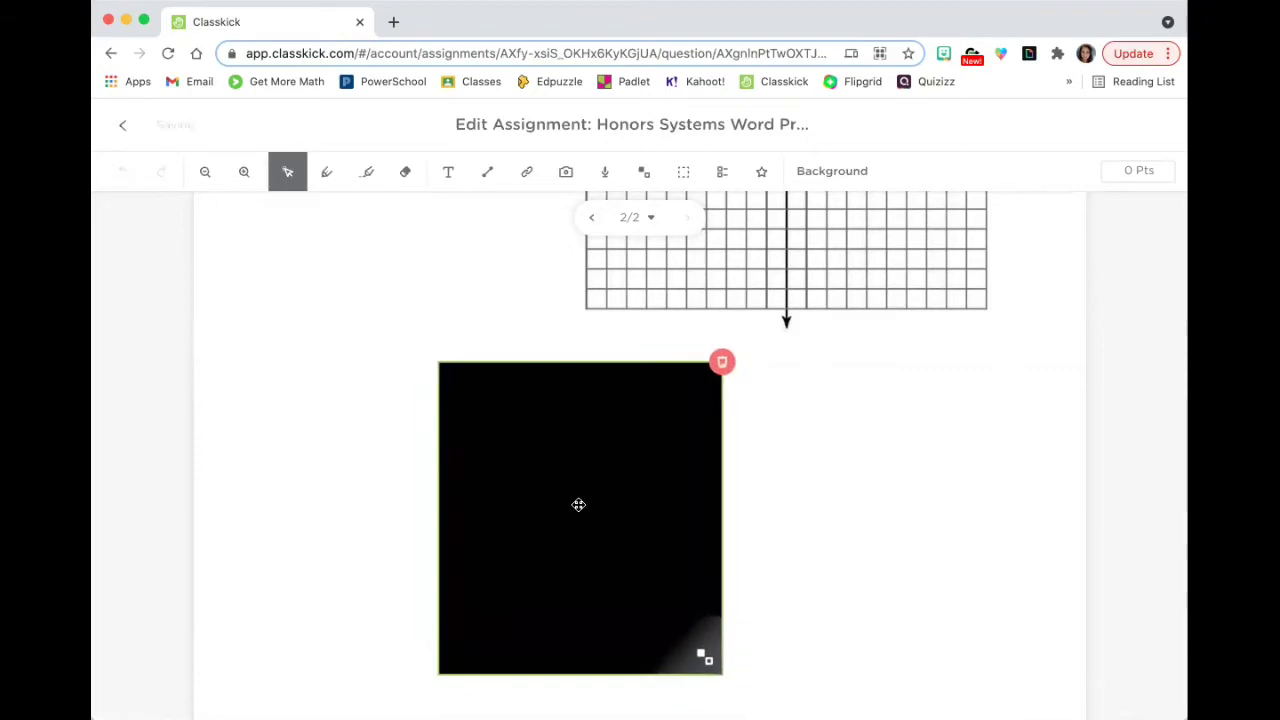
# Step: Return to the assignment and examine the Honors Algebra 2 students' submitted work on both slides through the end of the roster
pyautogui.click(121, 128)
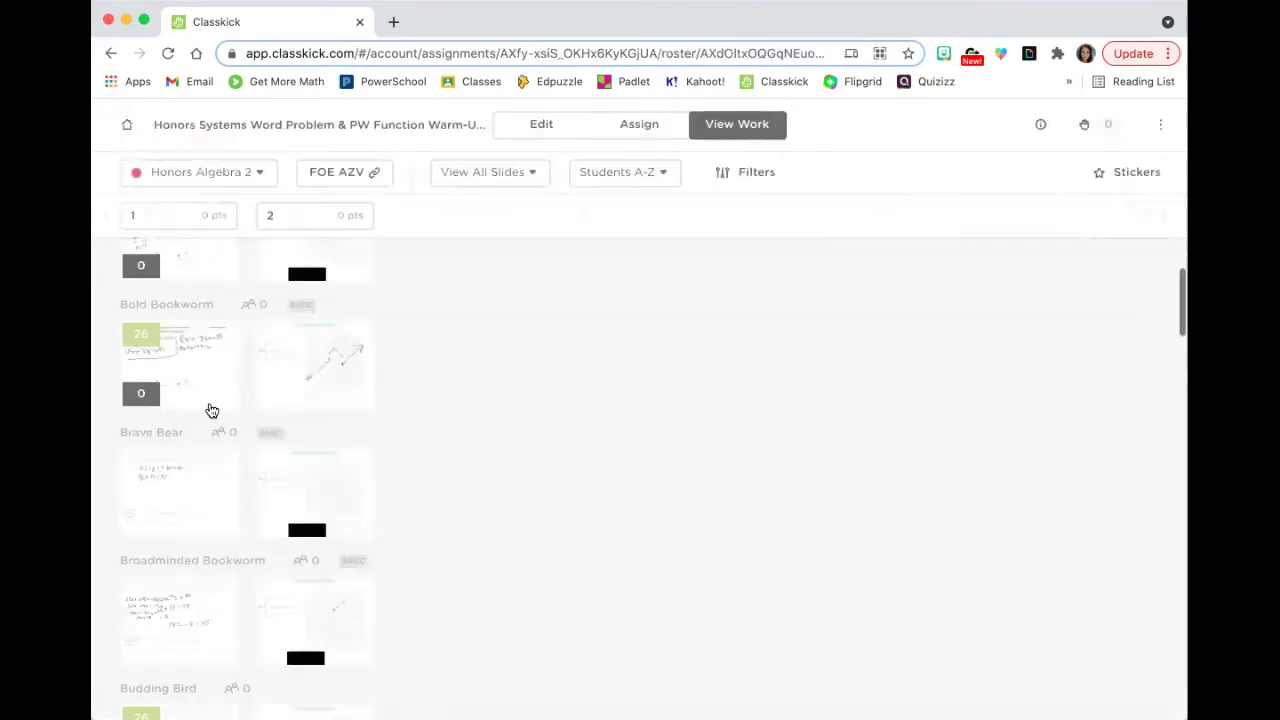
pyautogui.scroll(-3, 211, 411)
pyautogui.scroll(-3, 211, 411)
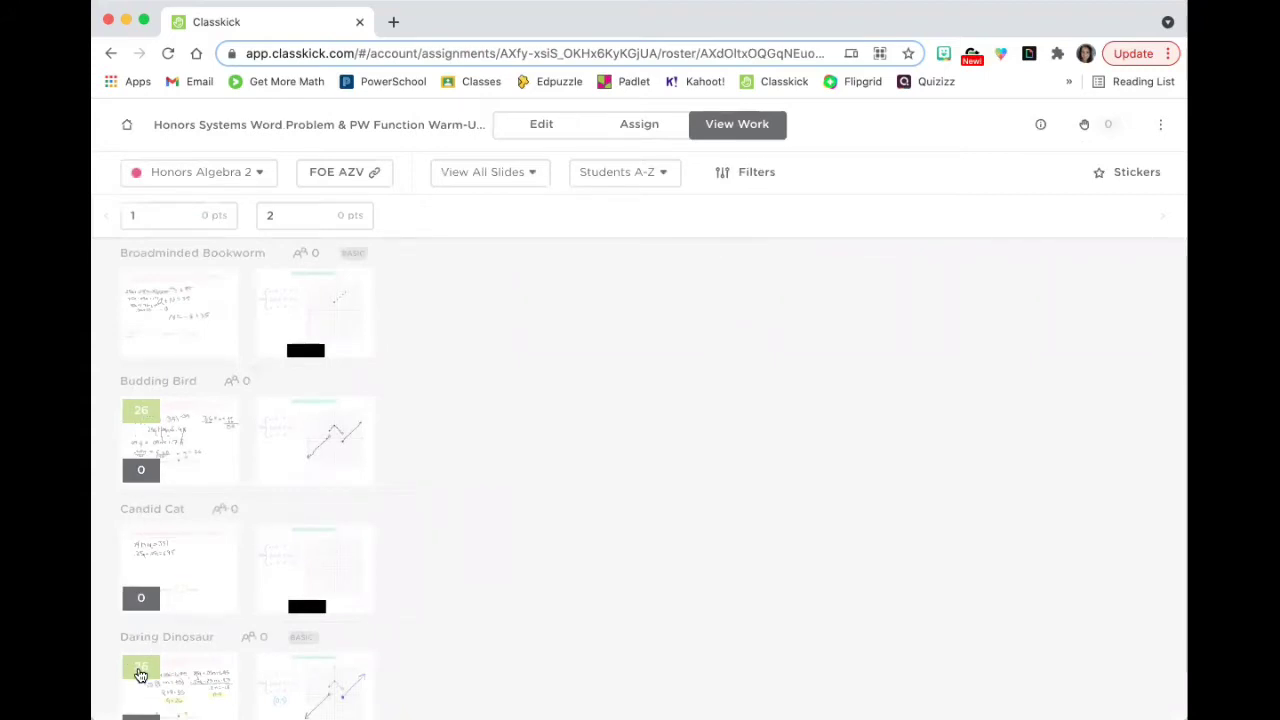
pyautogui.scroll(-3, 140, 676)
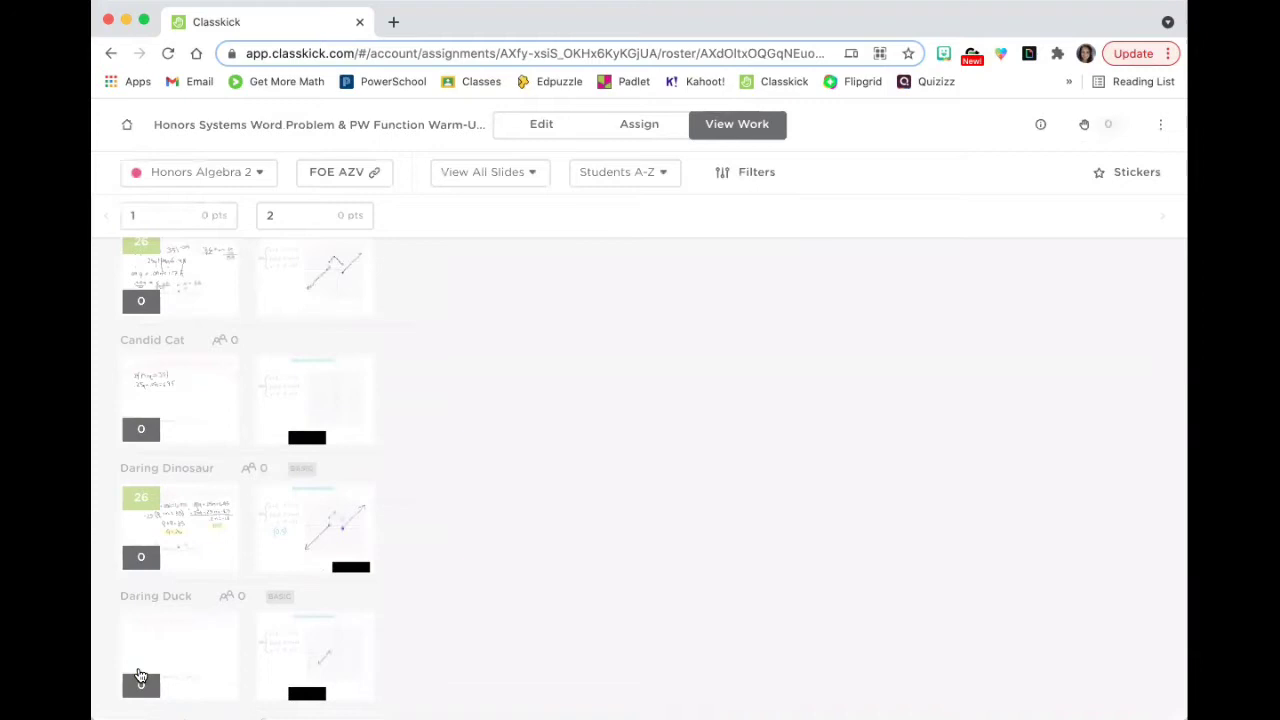
pyautogui.scroll(-10, 140, 676)
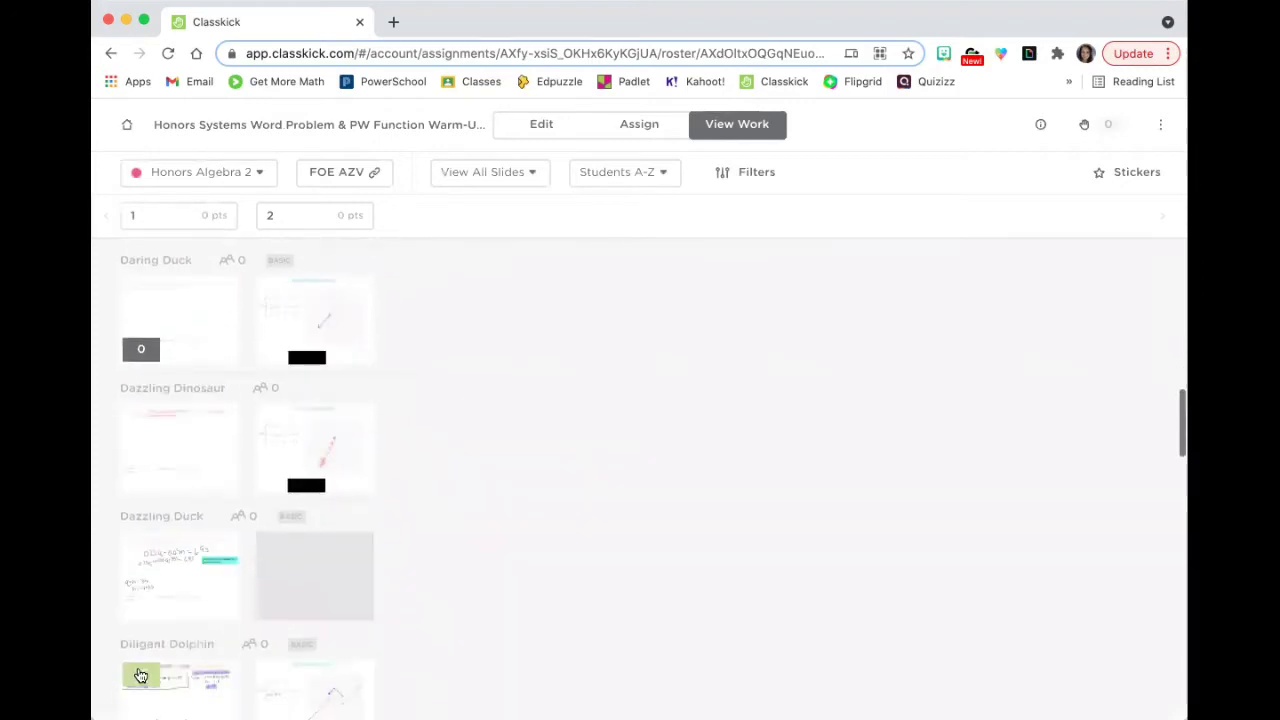
pyautogui.scroll(-4, 140, 676)
pyautogui.scroll(4, 140, 674)
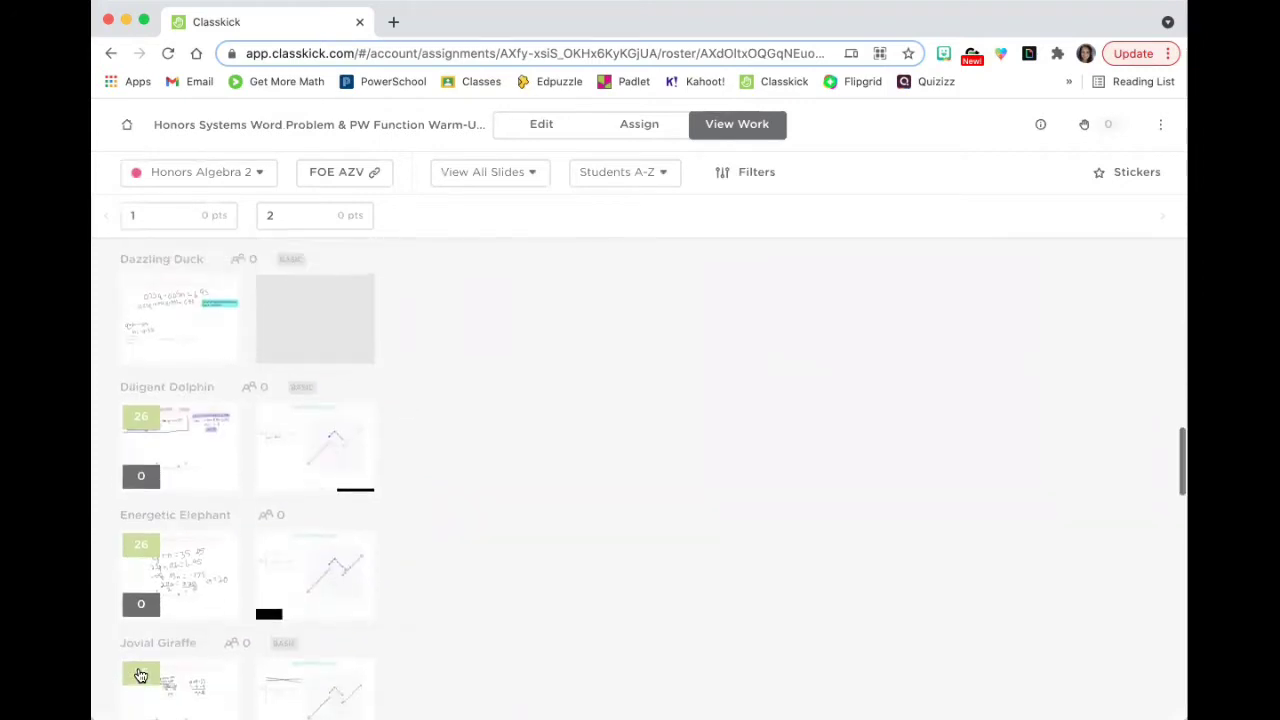
pyautogui.scroll(3, 153, 500)
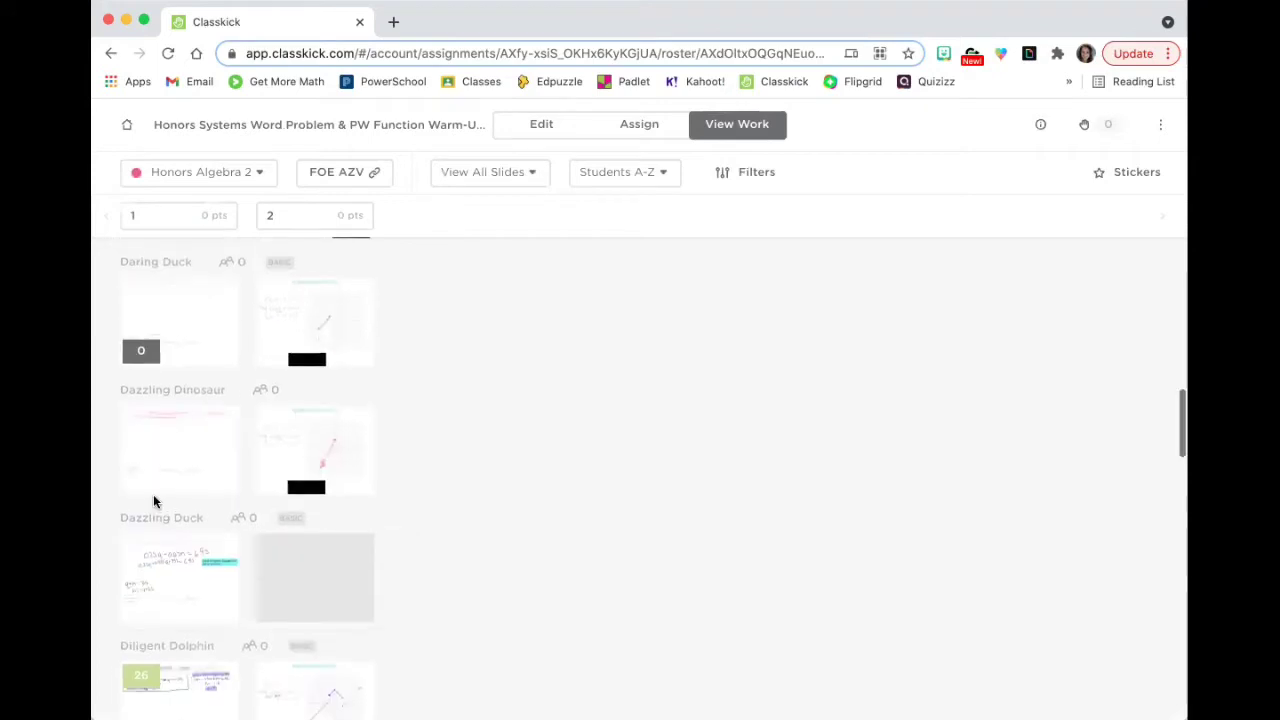
pyautogui.scroll(5, 163, 323)
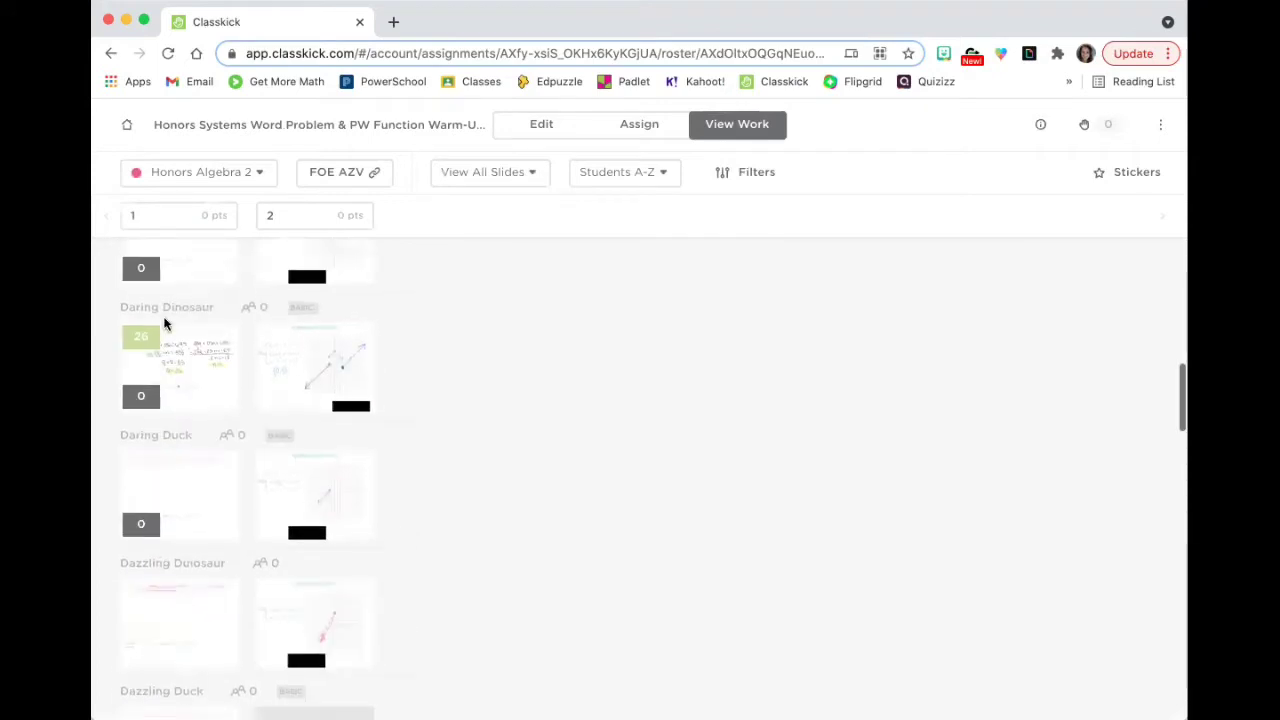
pyautogui.scroll(4, 178, 467)
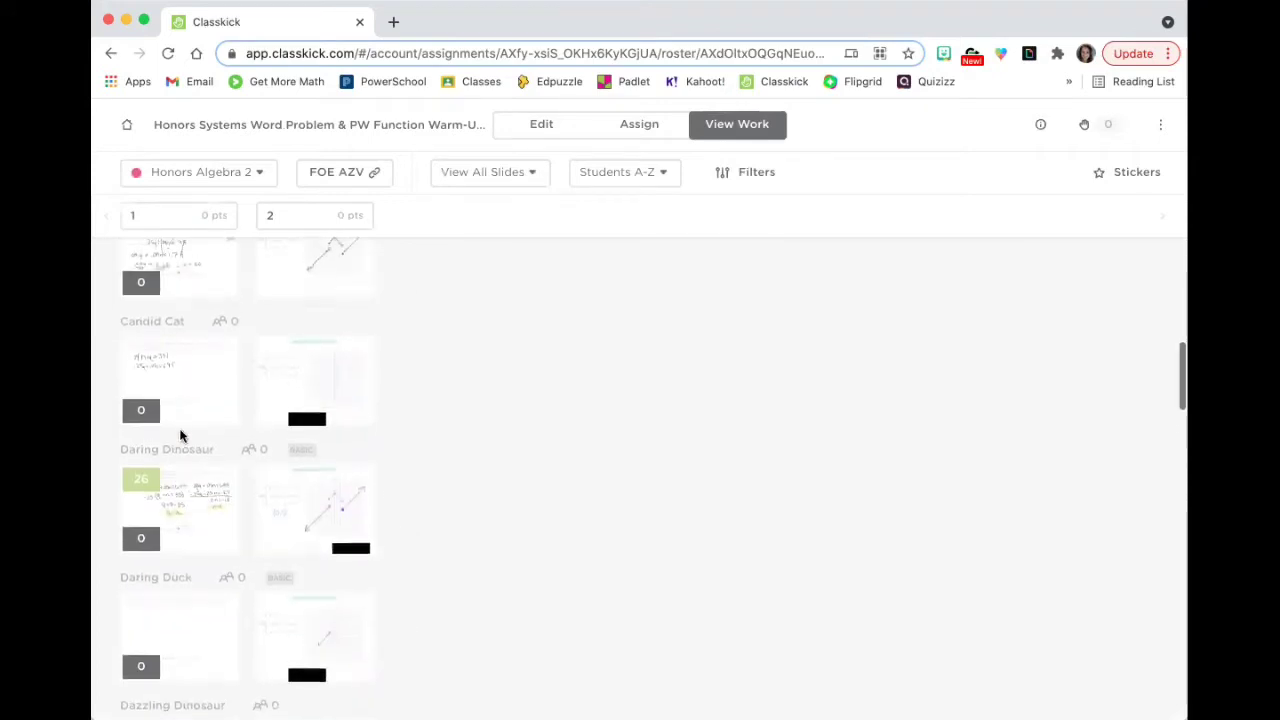
pyautogui.scroll(-10, 213, 442)
pyautogui.scroll(-20, 213, 442)
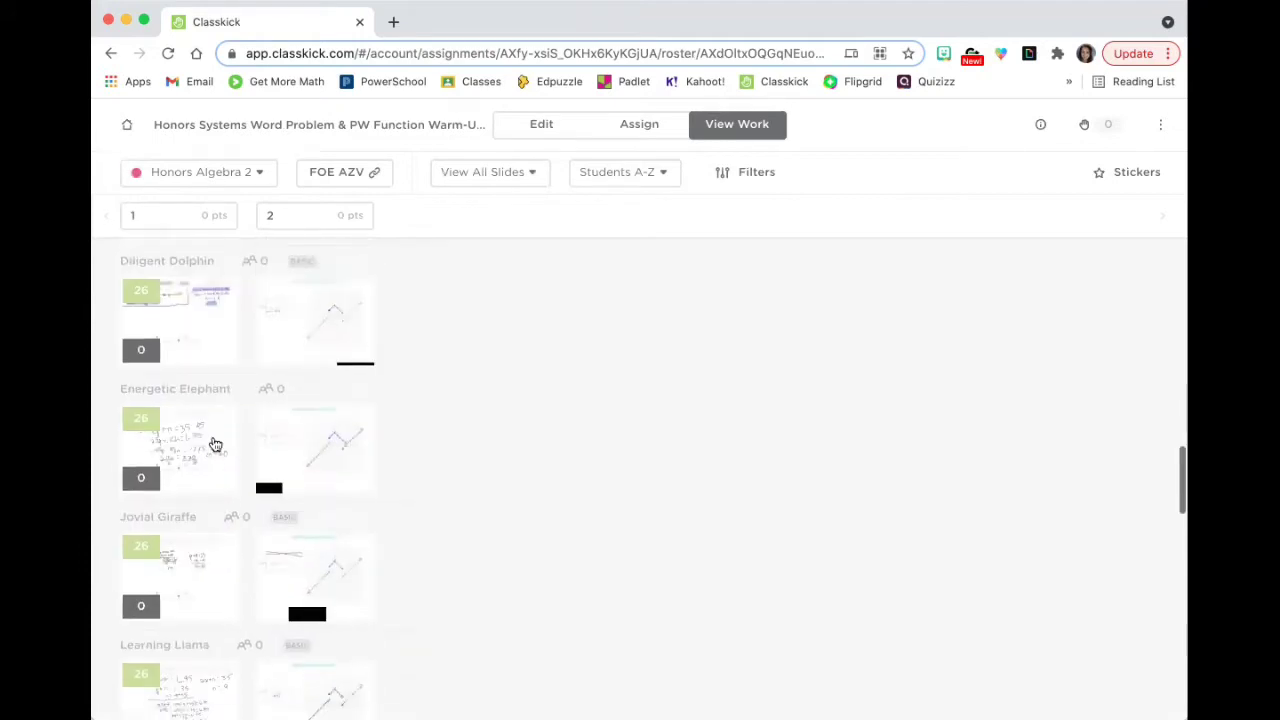
pyautogui.scroll(-4, 215, 444)
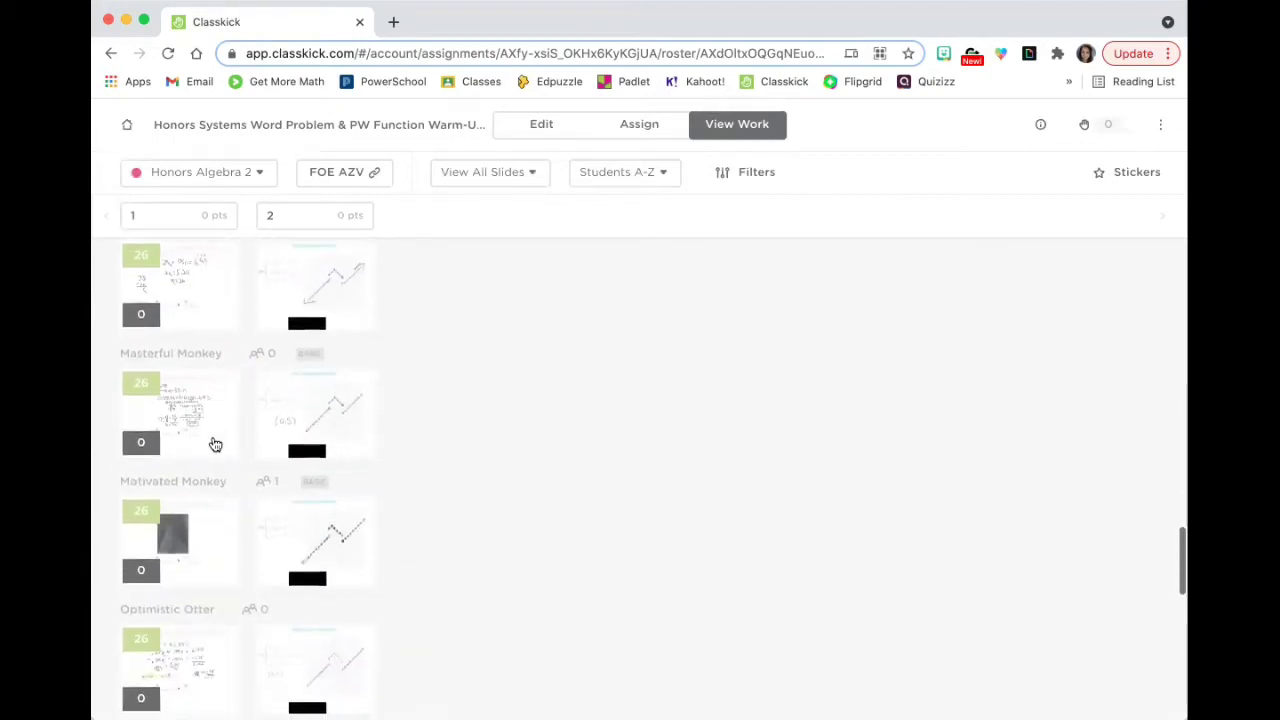
pyautogui.scroll(-5, 317, 586)
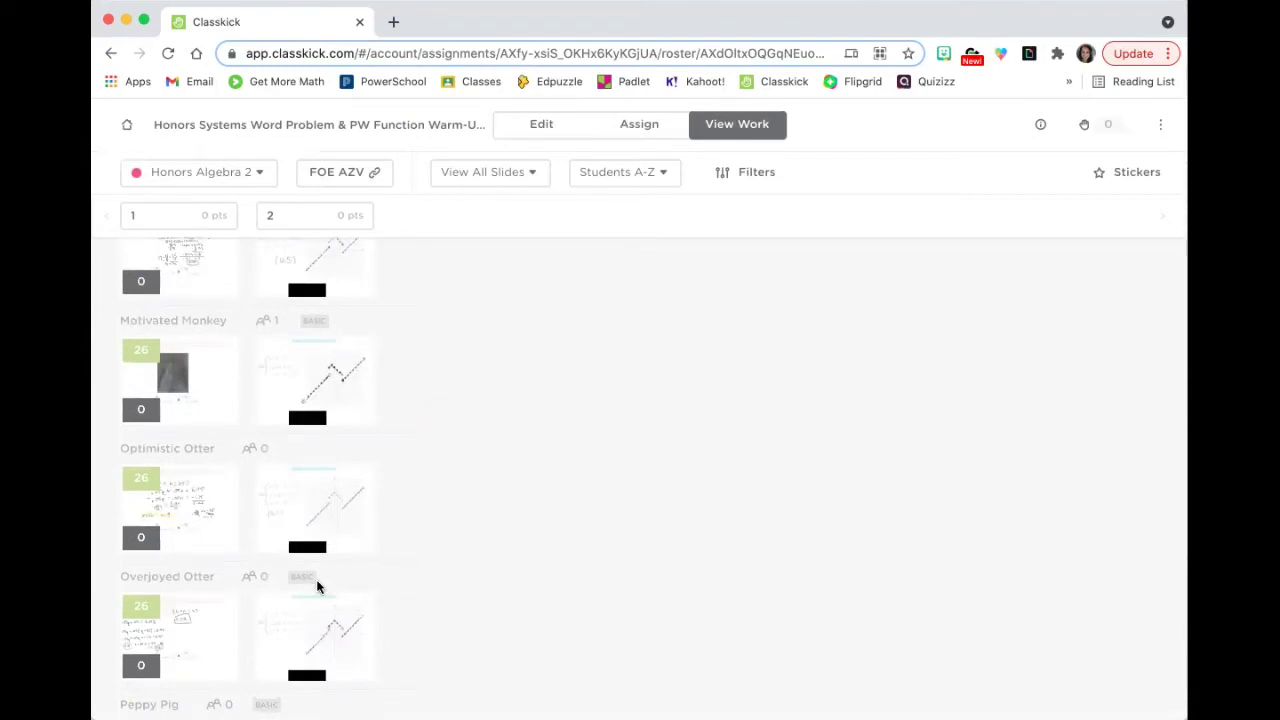
pyautogui.scroll(-8, 317, 587)
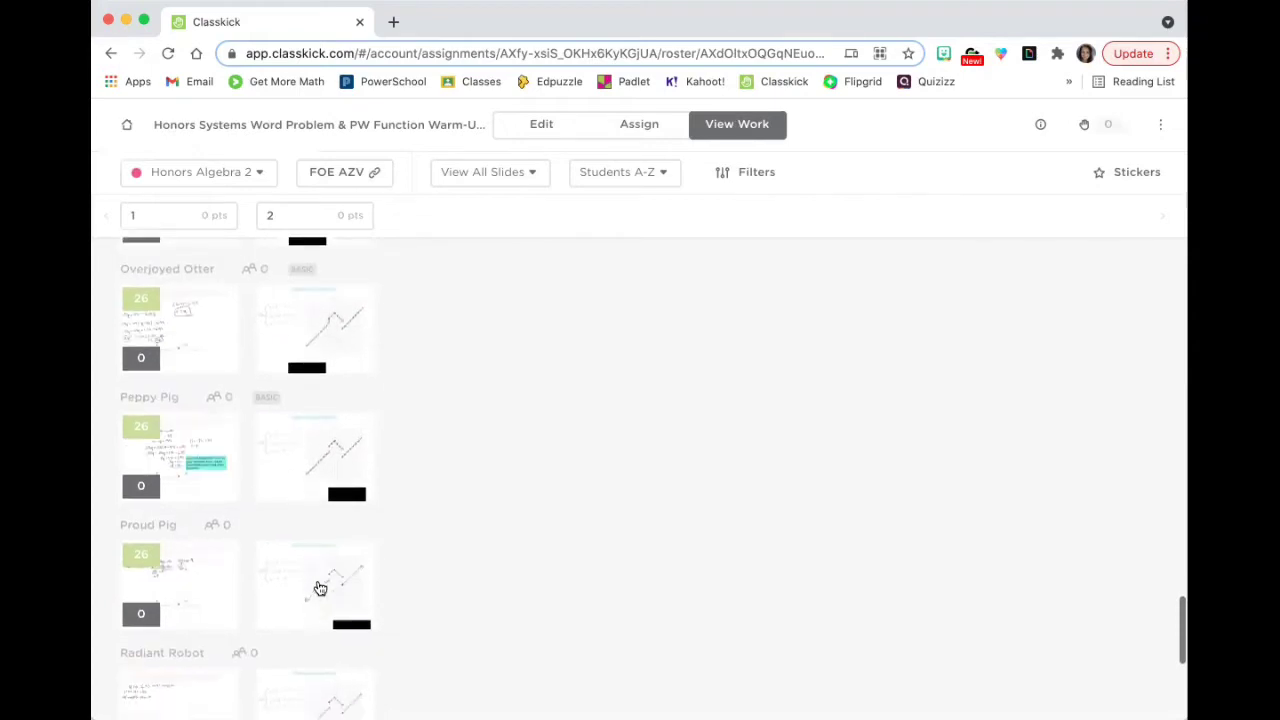
pyautogui.scroll(-5, 320, 590)
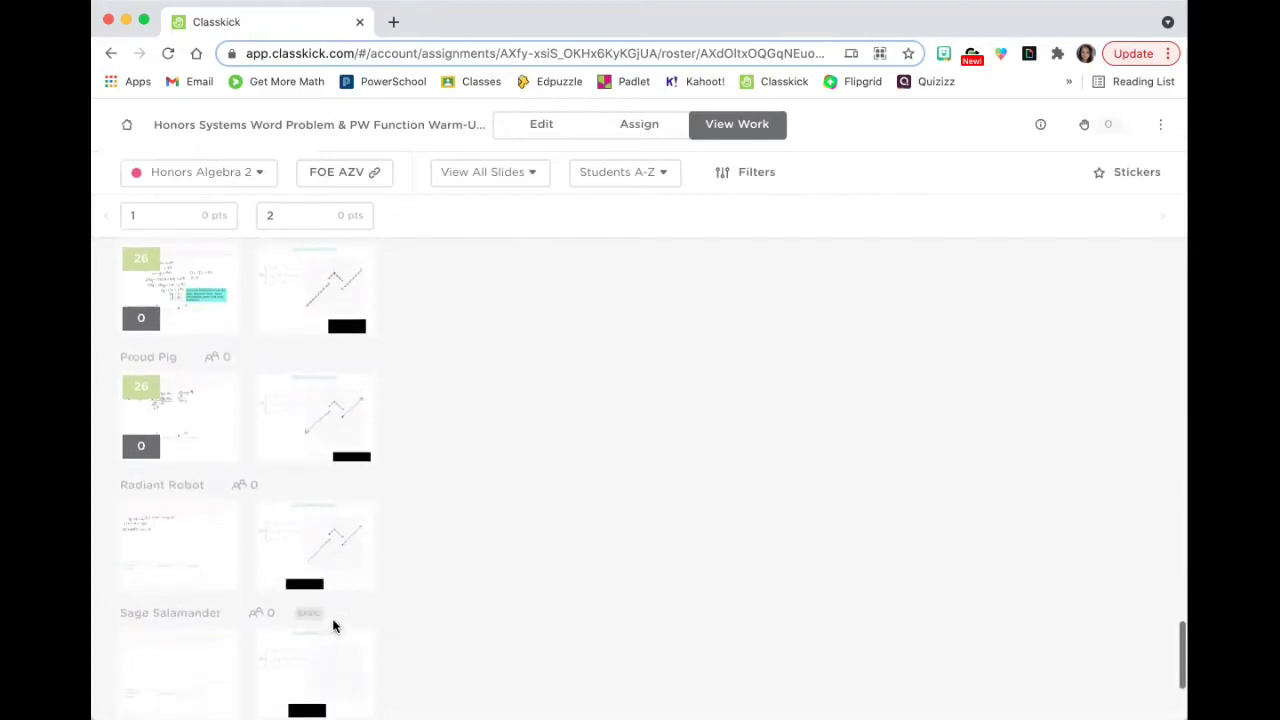
pyautogui.scroll(-5, 334, 626)
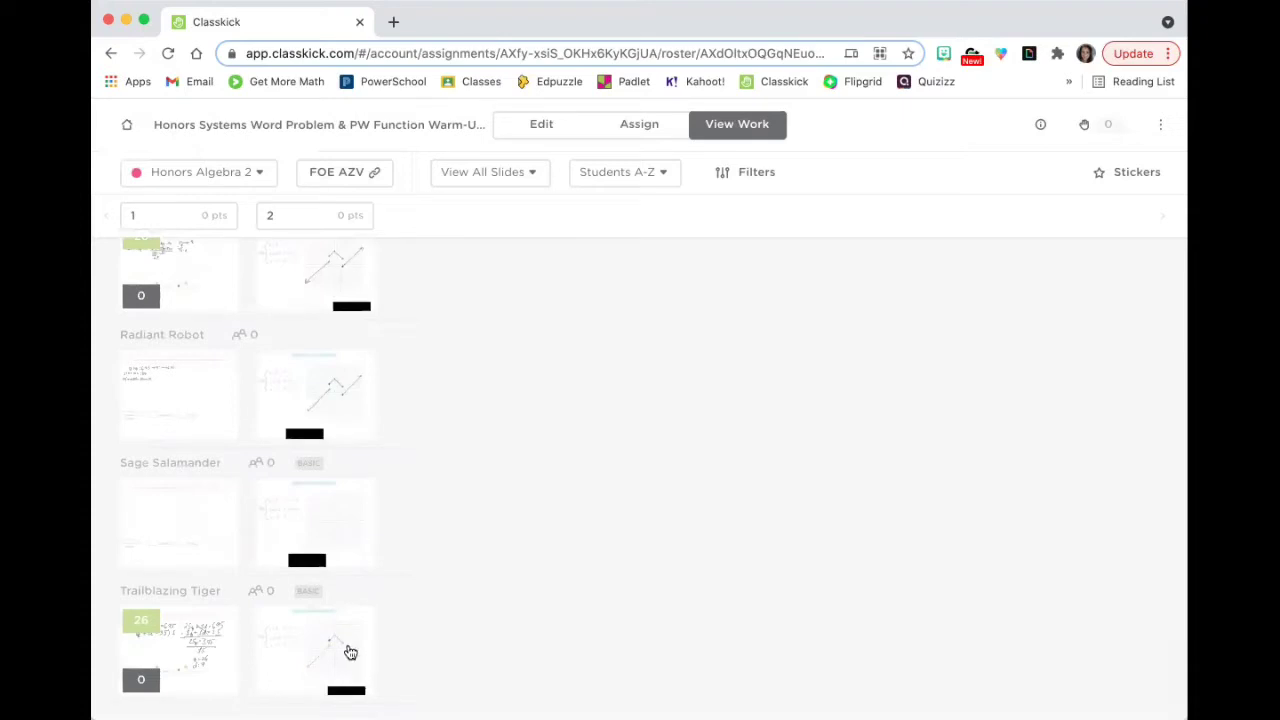
# Step: On Trailblazing Tiger's slide 2, add the comment "there should be no dashed lines for these; we are graphing functions, not inequalities!" below the function
pyautogui.click(350, 653)
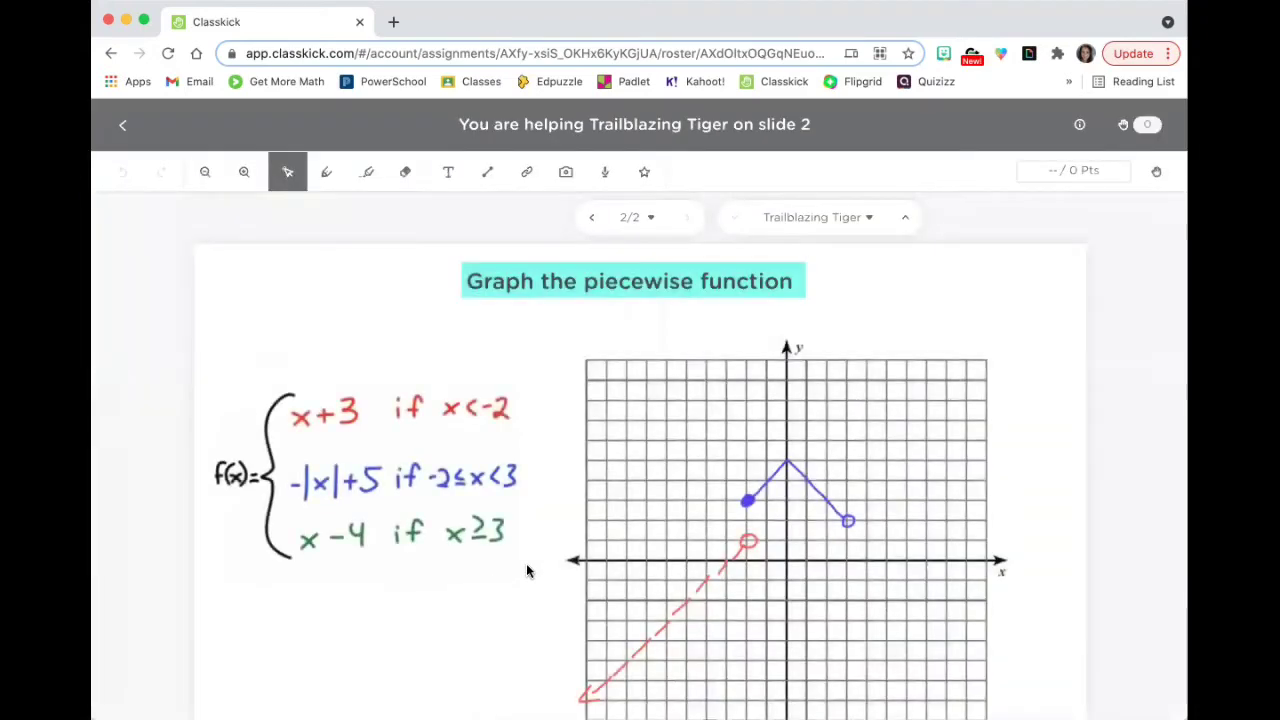
pyautogui.scroll(-2, 527, 568)
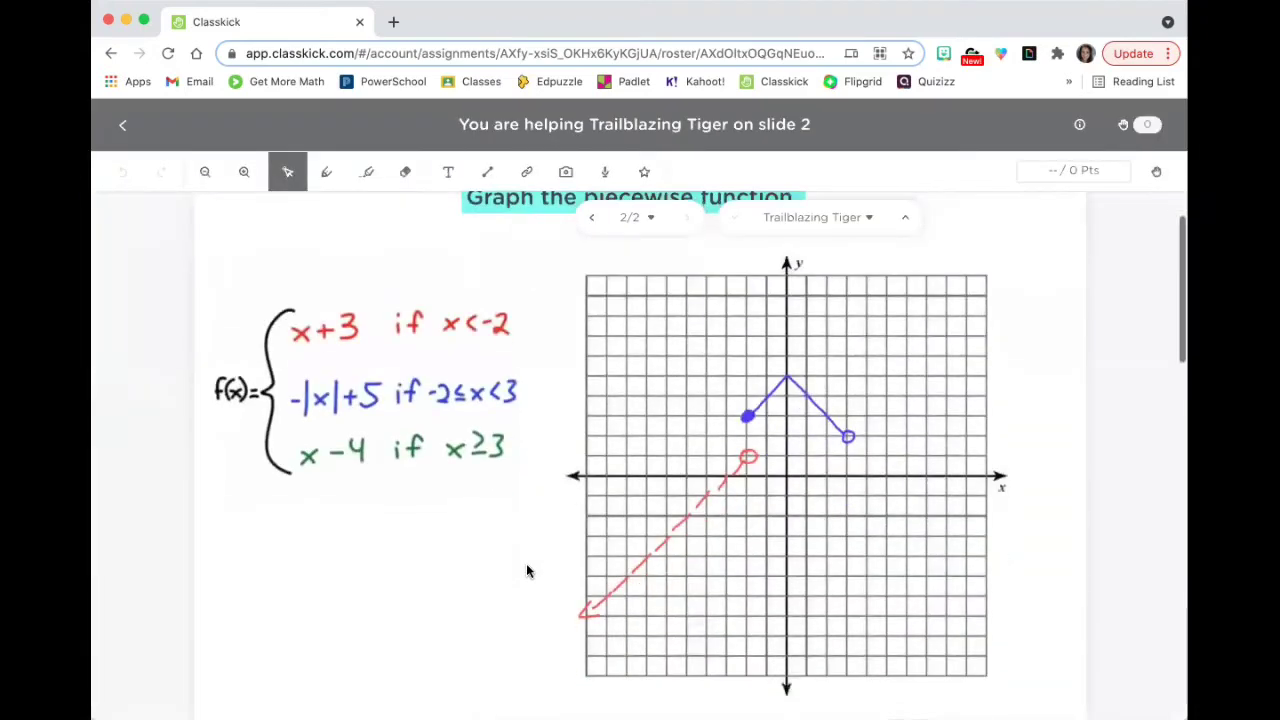
pyautogui.click(447, 174)
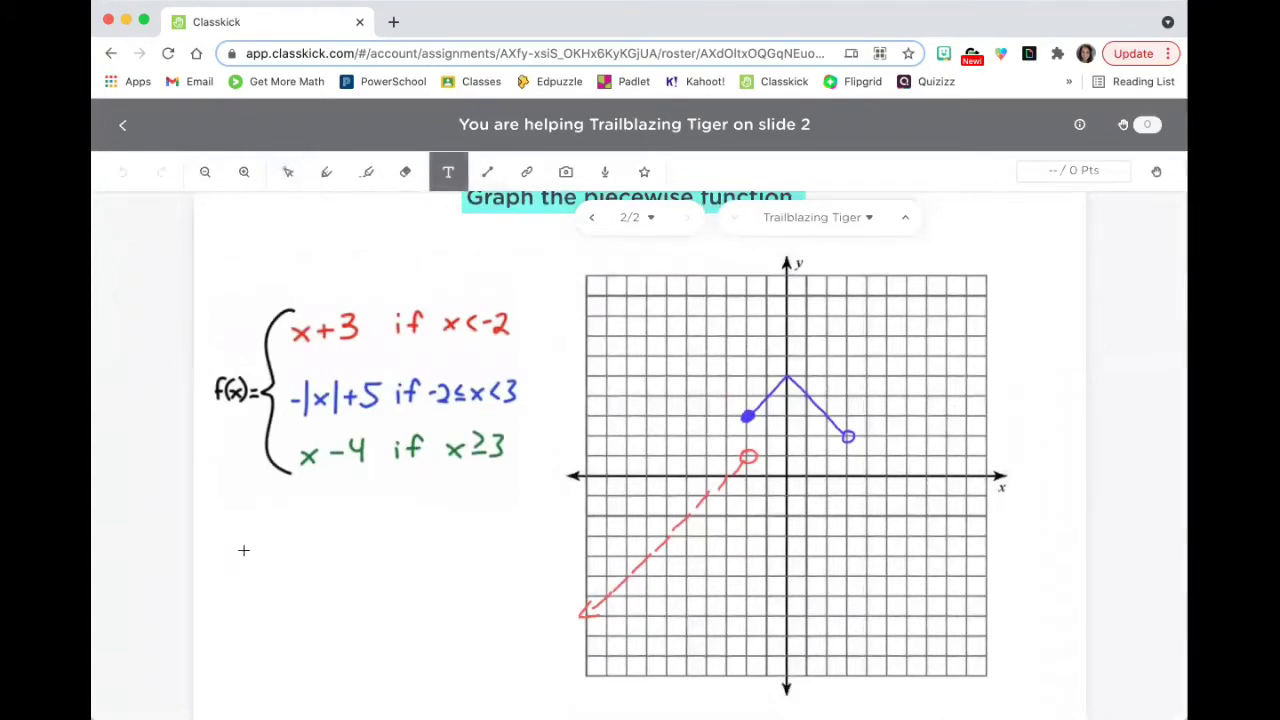
pyautogui.click(231, 555)
pyautogui.write('there s')
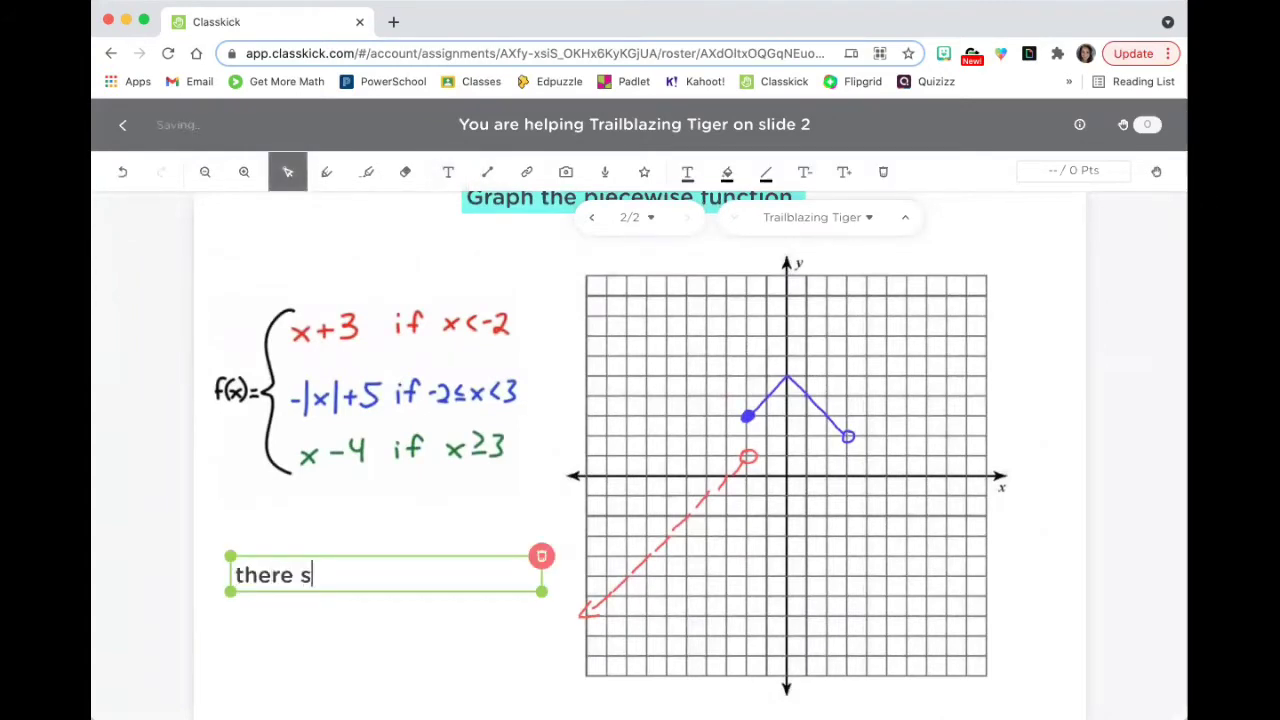
pyautogui.write('hould be no dashe')
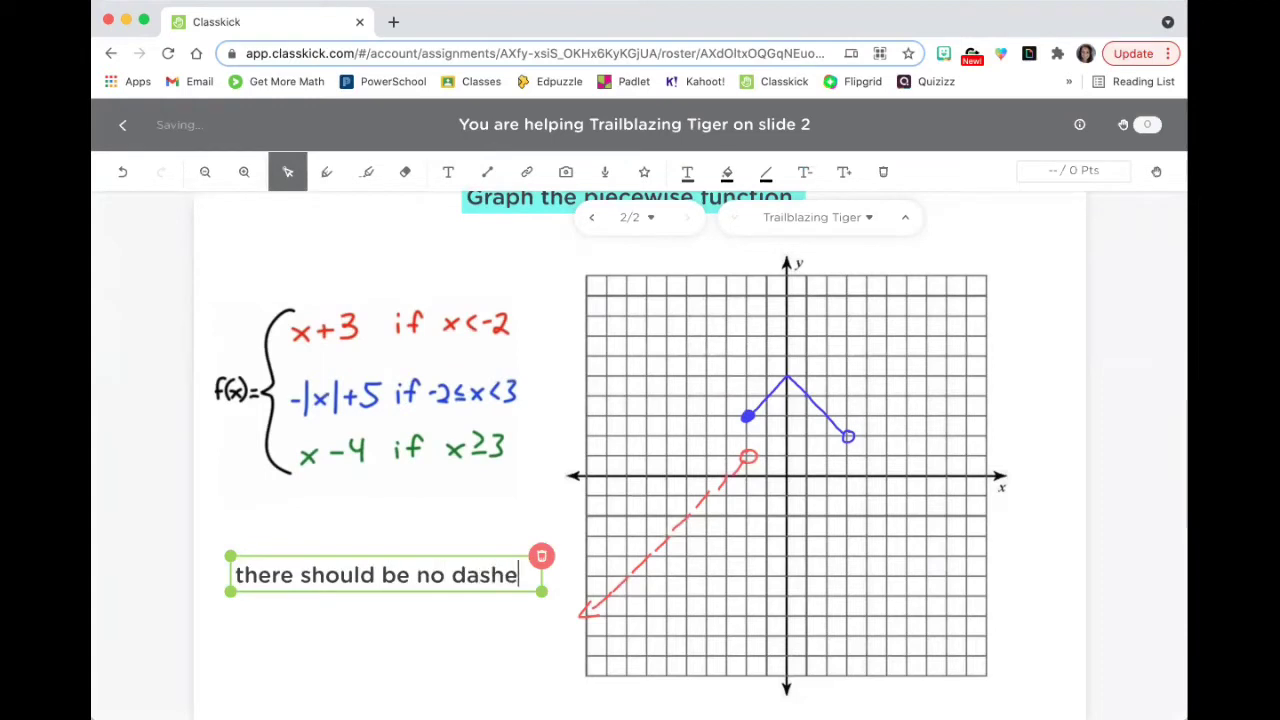
pyautogui.write('d line ')
pyautogui.write(' for trh')
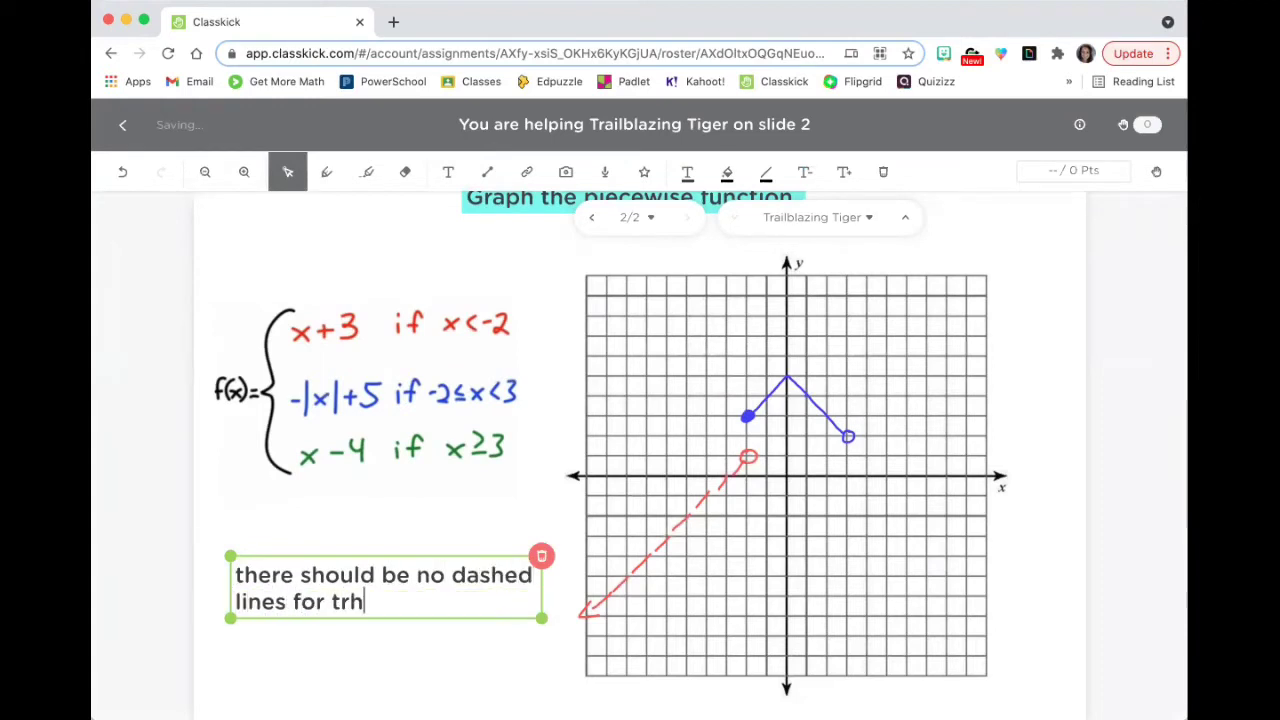
pyautogui.press('BackSpace')
pyautogui.press('BackSpace')
pyautogui.write('hese; we are ')
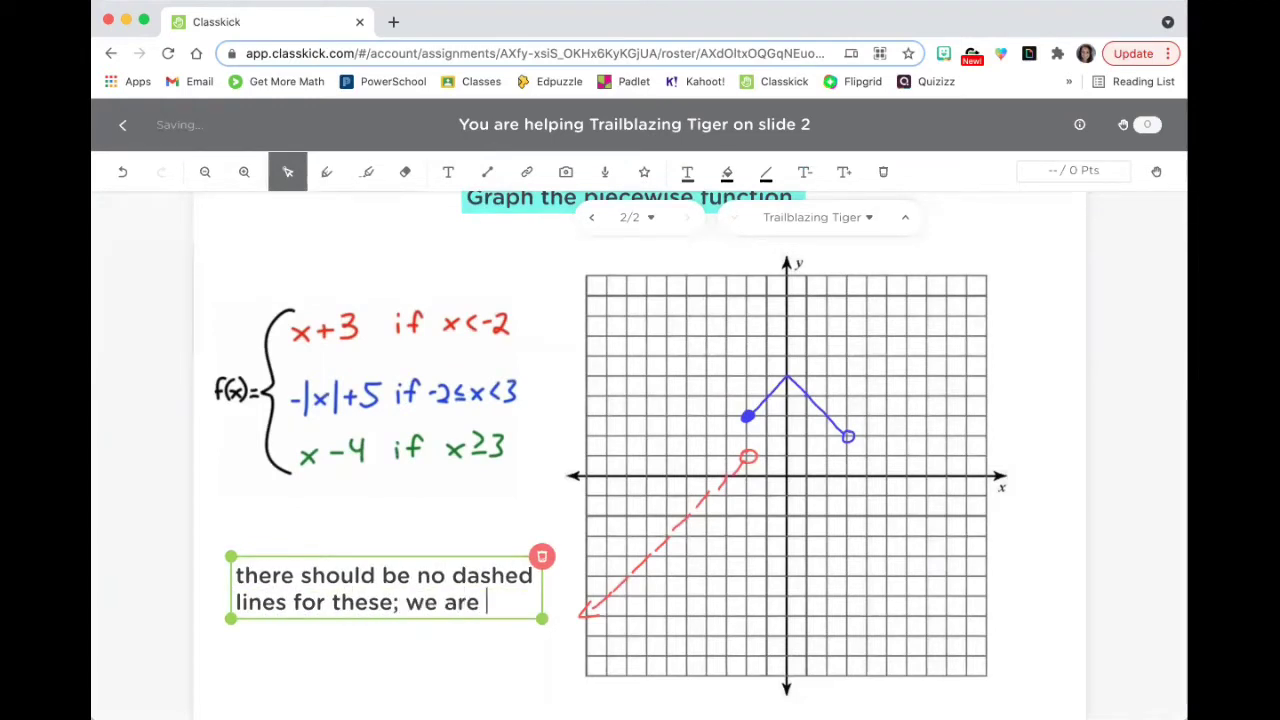
pyautogui.write('graphing functions')
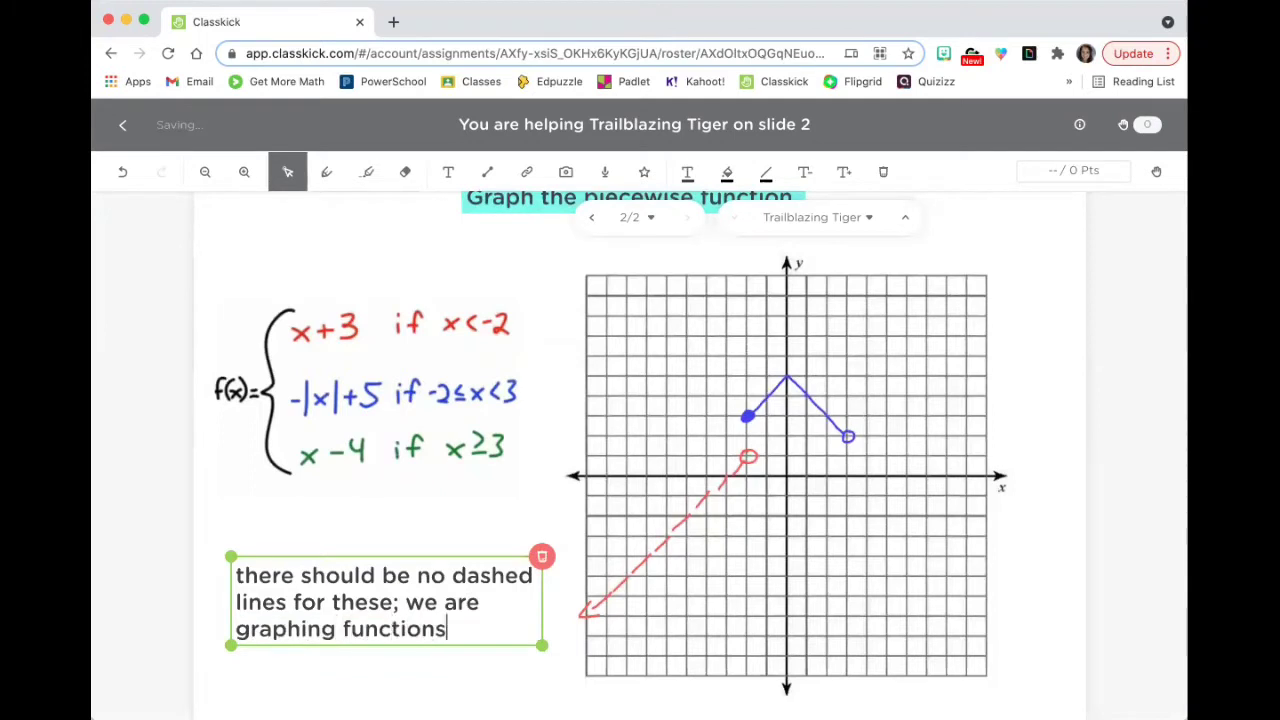
pyautogui.write(', not inequalities!')
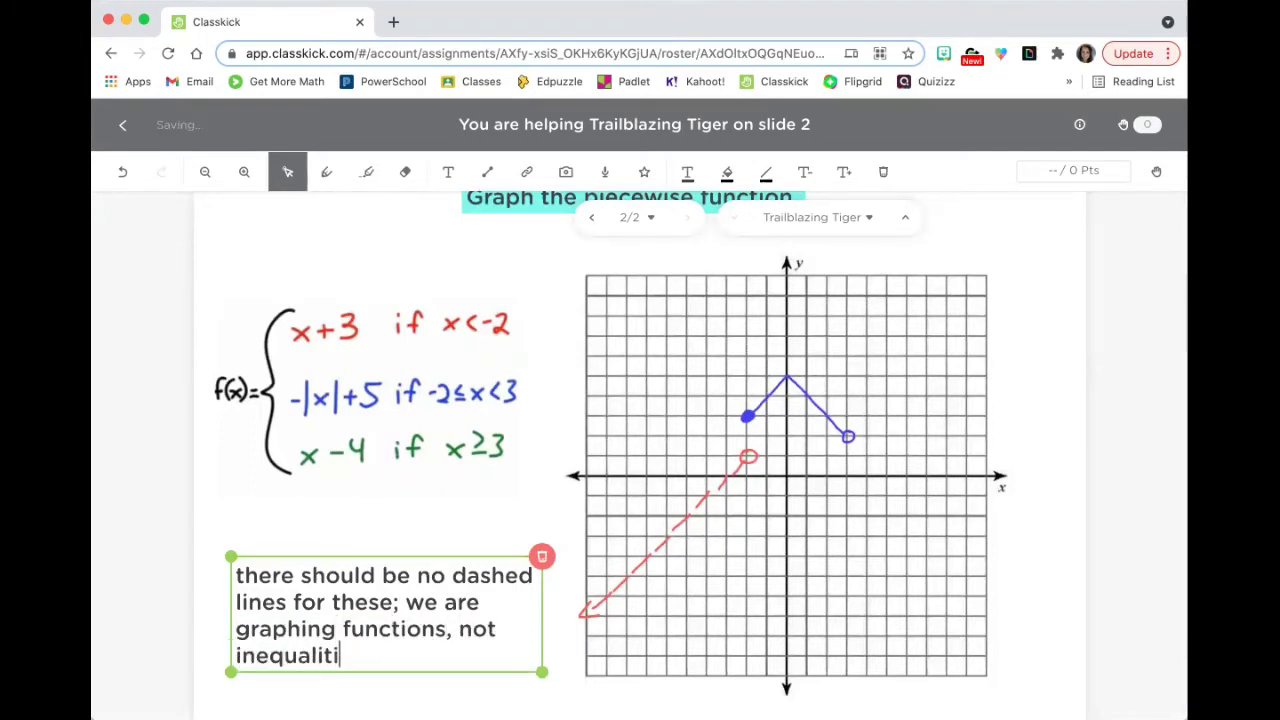
pyautogui.click(354, 523)
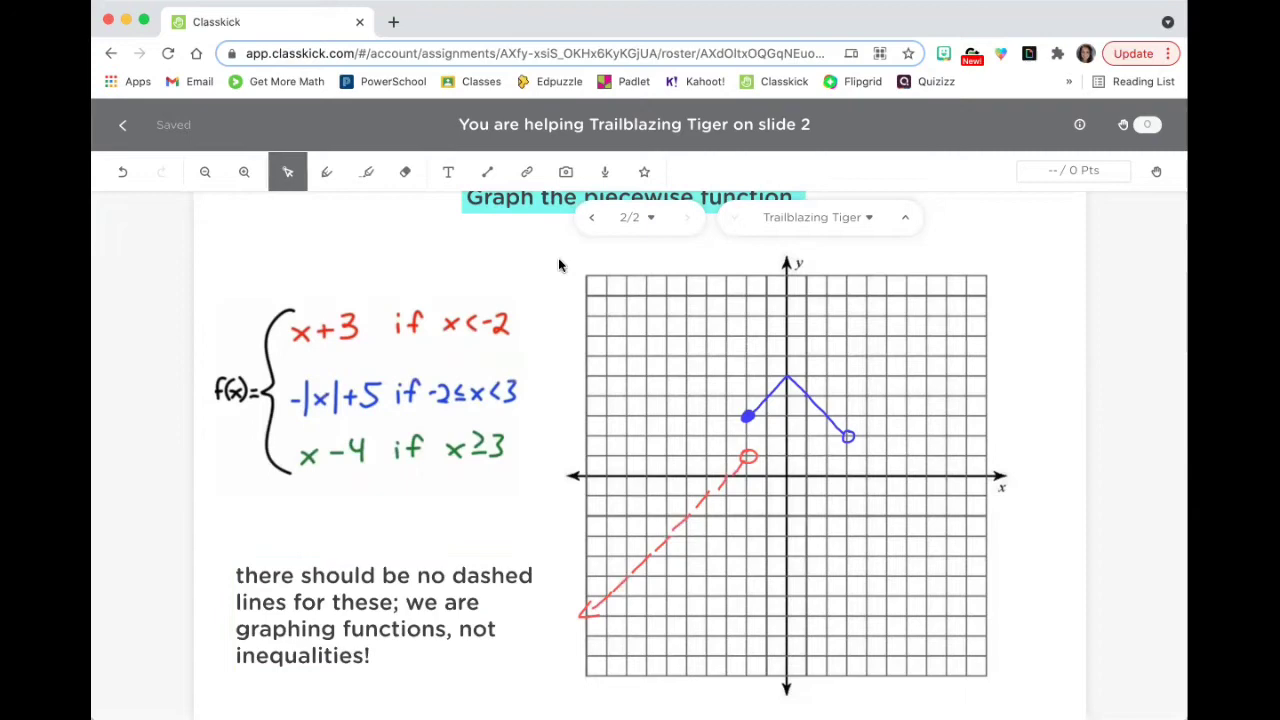
# Step: On Trailblazing Tiger's slide 2, circle the blue graph piece with the yellow highlighter and place a star sticker just above its peak
pyautogui.click(367, 172)
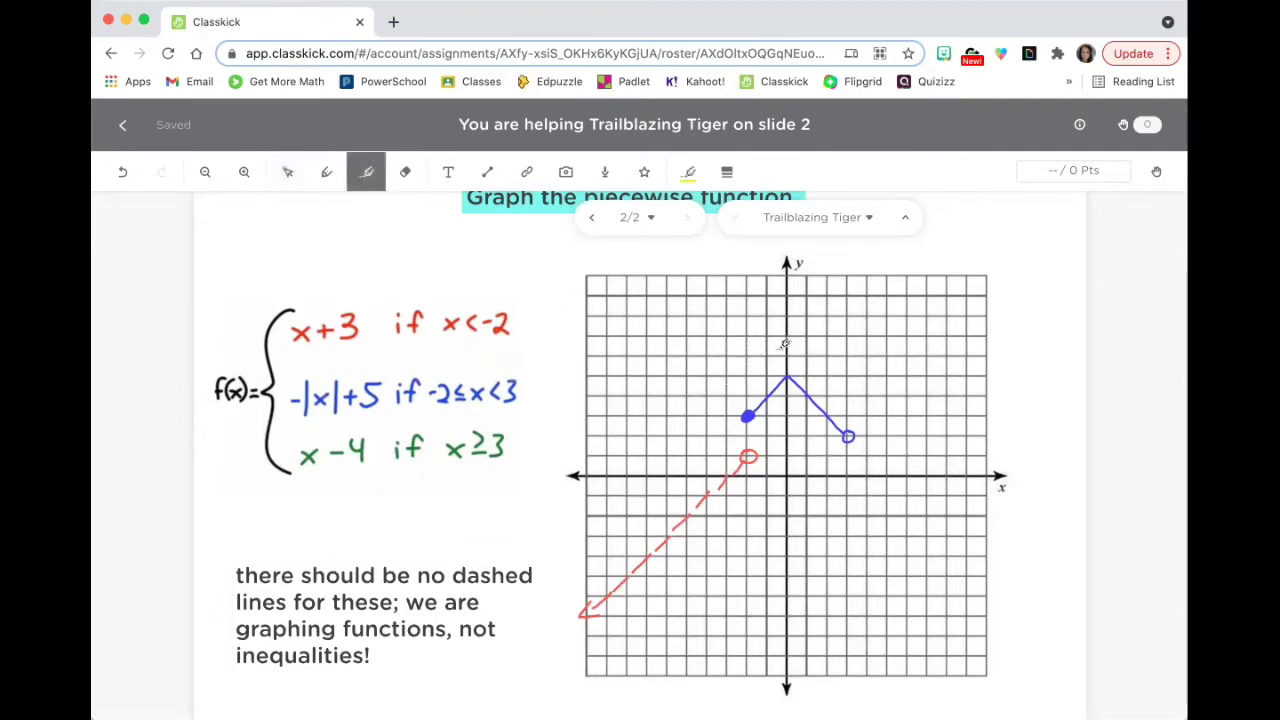
pyautogui.moveTo(785, 343)
pyautogui.mouseDown()
pyautogui.moveTo(743, 362)
pyautogui.moveTo(838, 360)
pyautogui.moveTo(795, 345)
pyautogui.mouseUp()
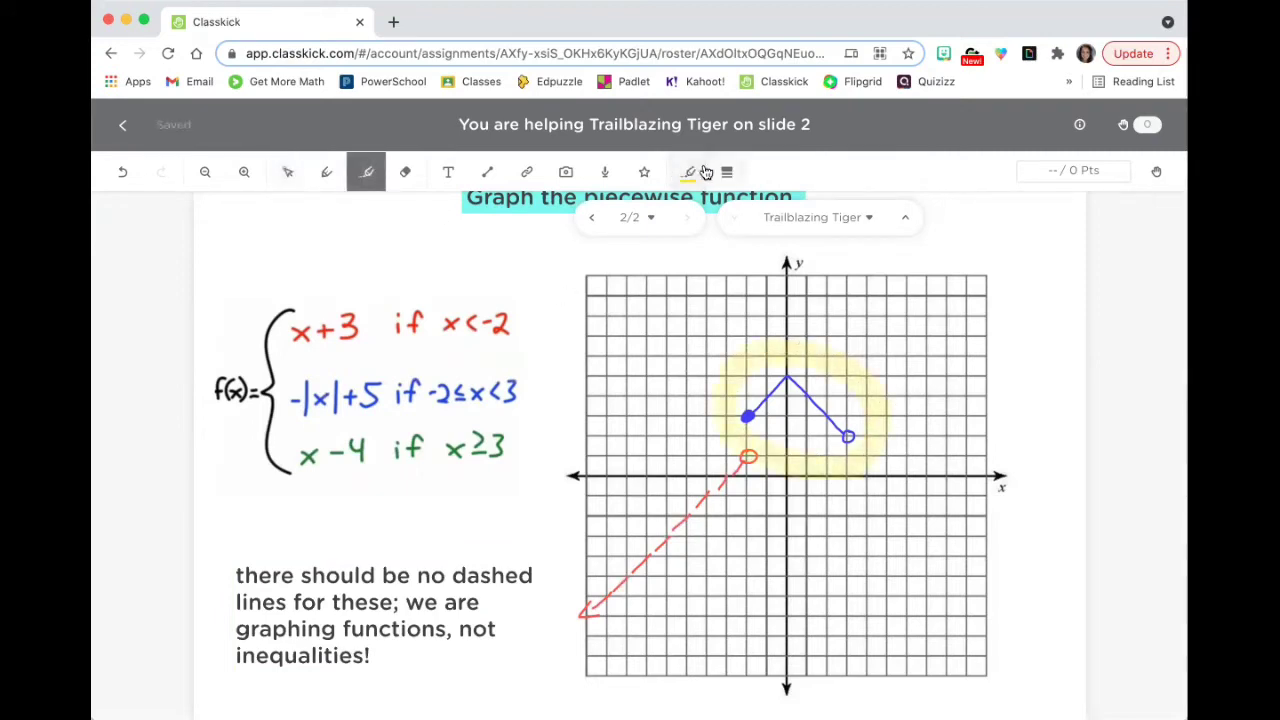
pyautogui.click(644, 172)
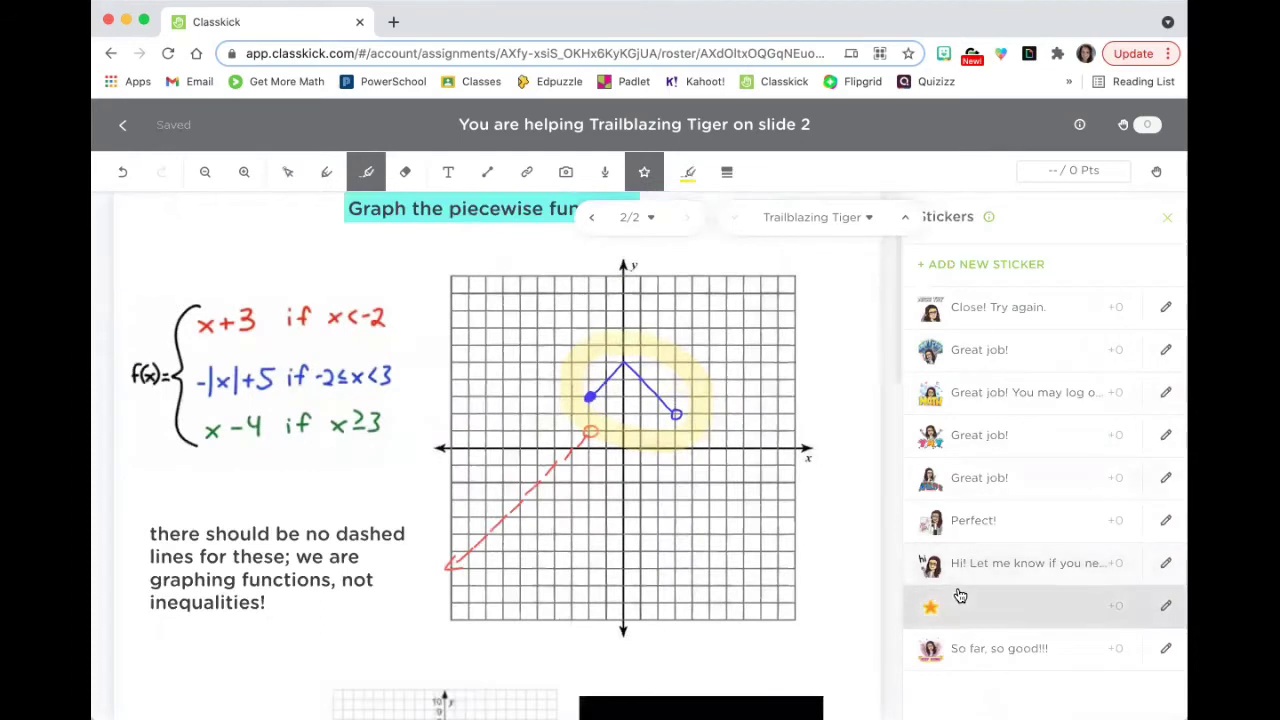
pyautogui.click(960, 596)
pyautogui.click(677, 386)
pyautogui.moveTo(677, 386); pyautogui.dragTo(638, 343)
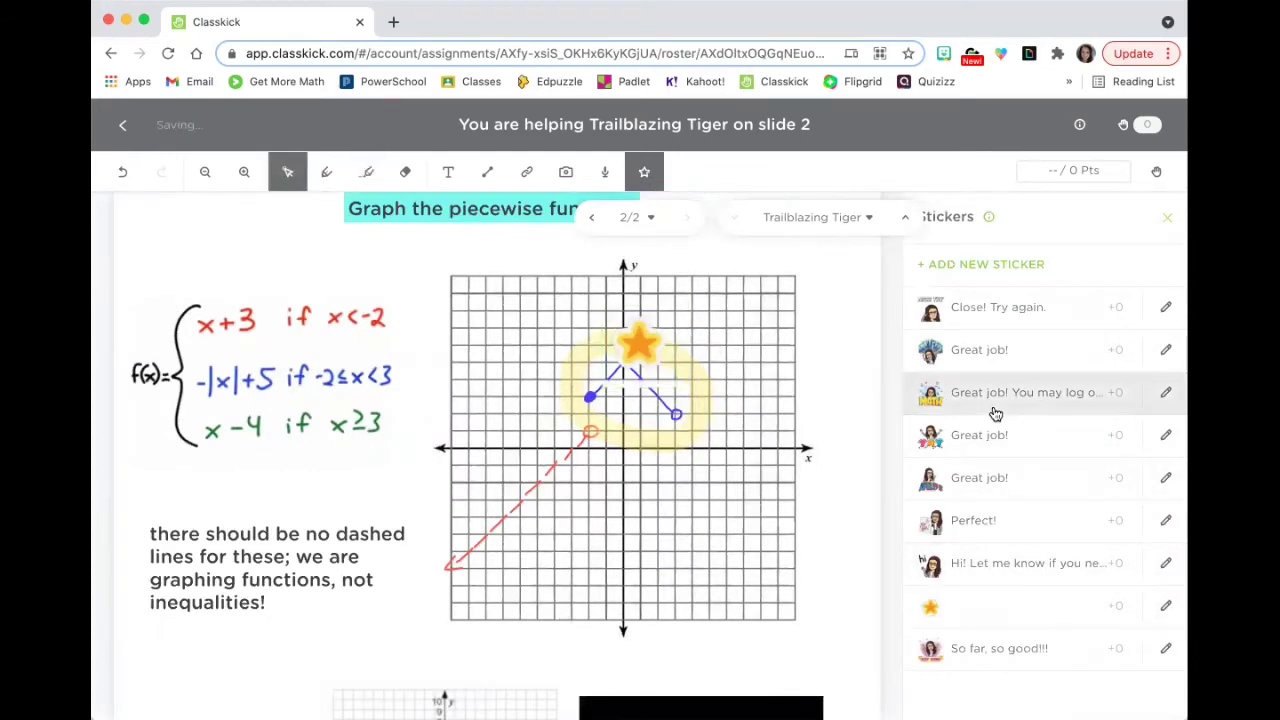
# Step: Place the "Close! Try again." sticker beside the red dashed line and the "So far, so good!!!" sticker beside the highlighted blue graph
pyautogui.click(948, 314)
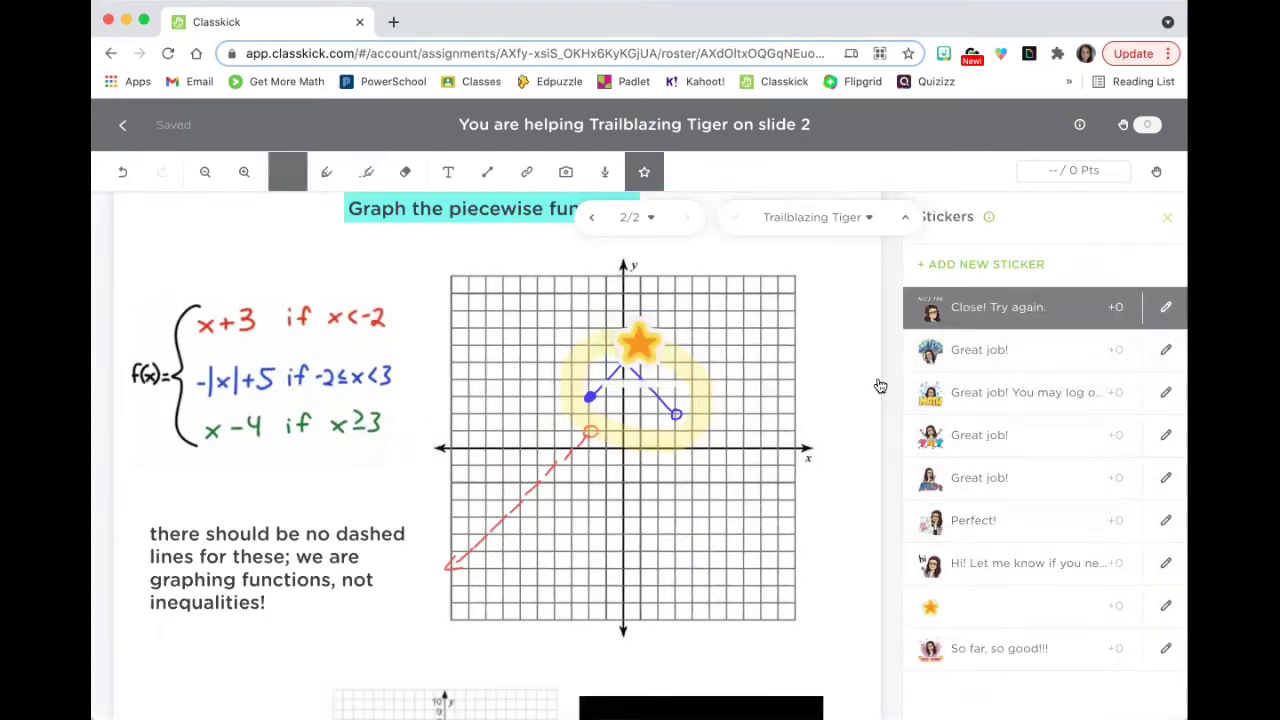
pyautogui.click(523, 526)
pyautogui.moveTo(580, 592); pyautogui.dragTo(567, 539)
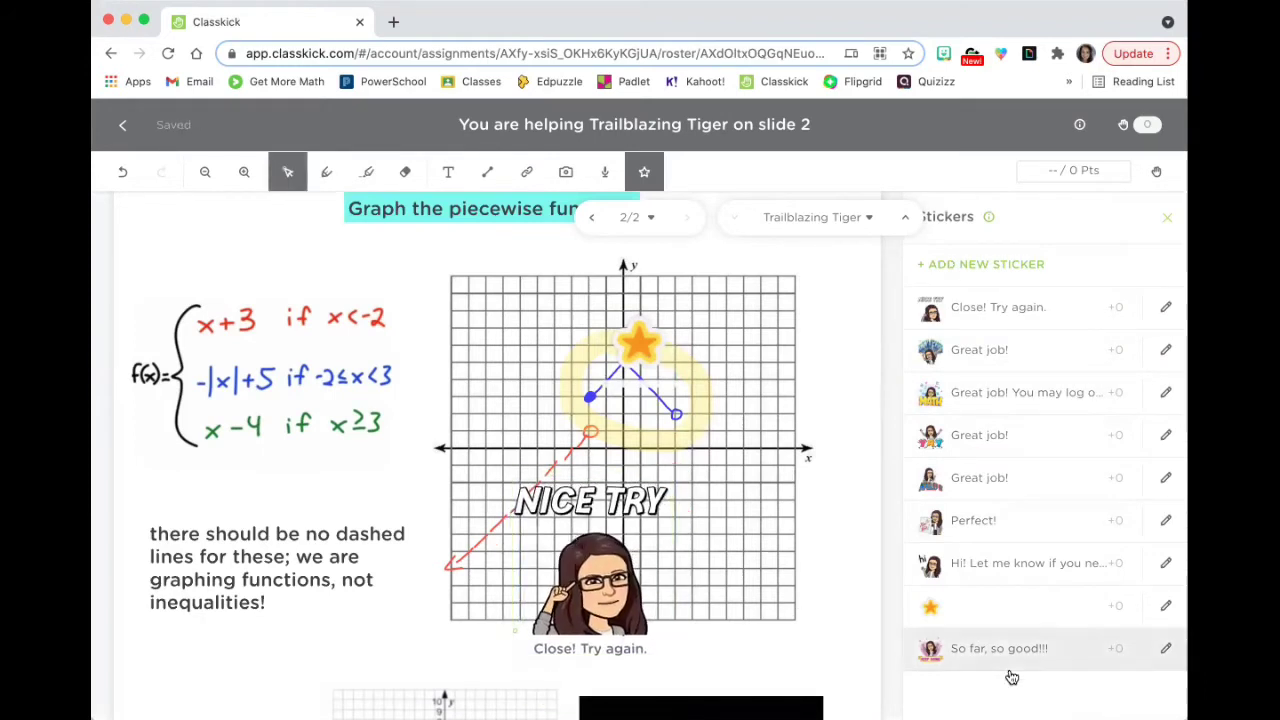
pyautogui.click(951, 656)
pyautogui.click(790, 422)
pyautogui.moveTo(790, 422); pyautogui.dragTo(776, 375)
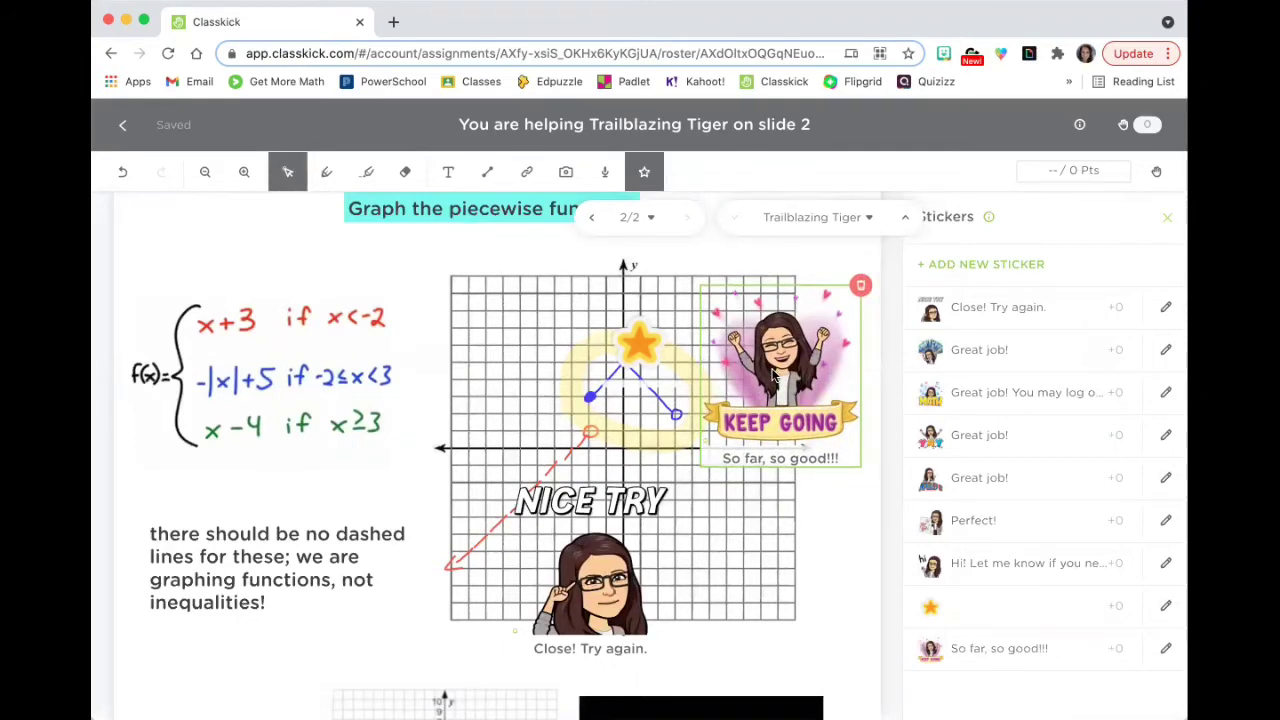
pyautogui.click(585, 403)
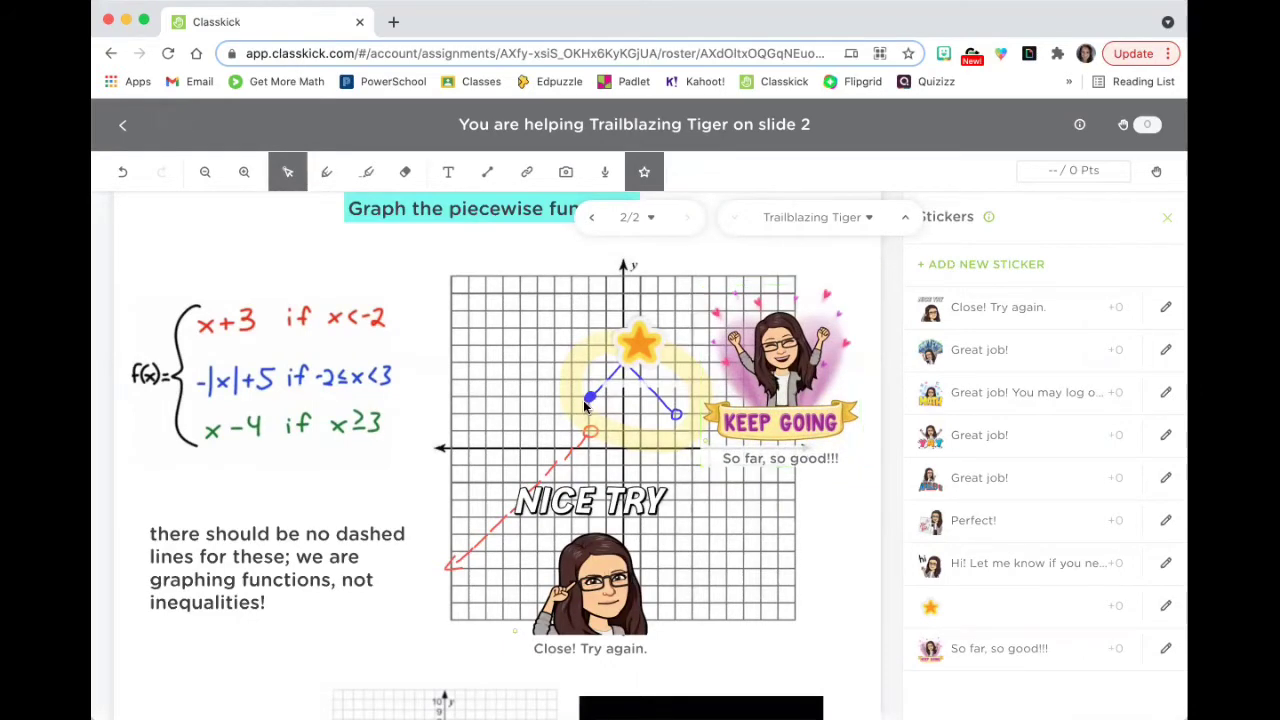
# Step: Leave the warm-up's student work and open slide 1 of the Properties of Exponents Drag & Drop (5/3) assignment for editing
pyautogui.click(118, 134)
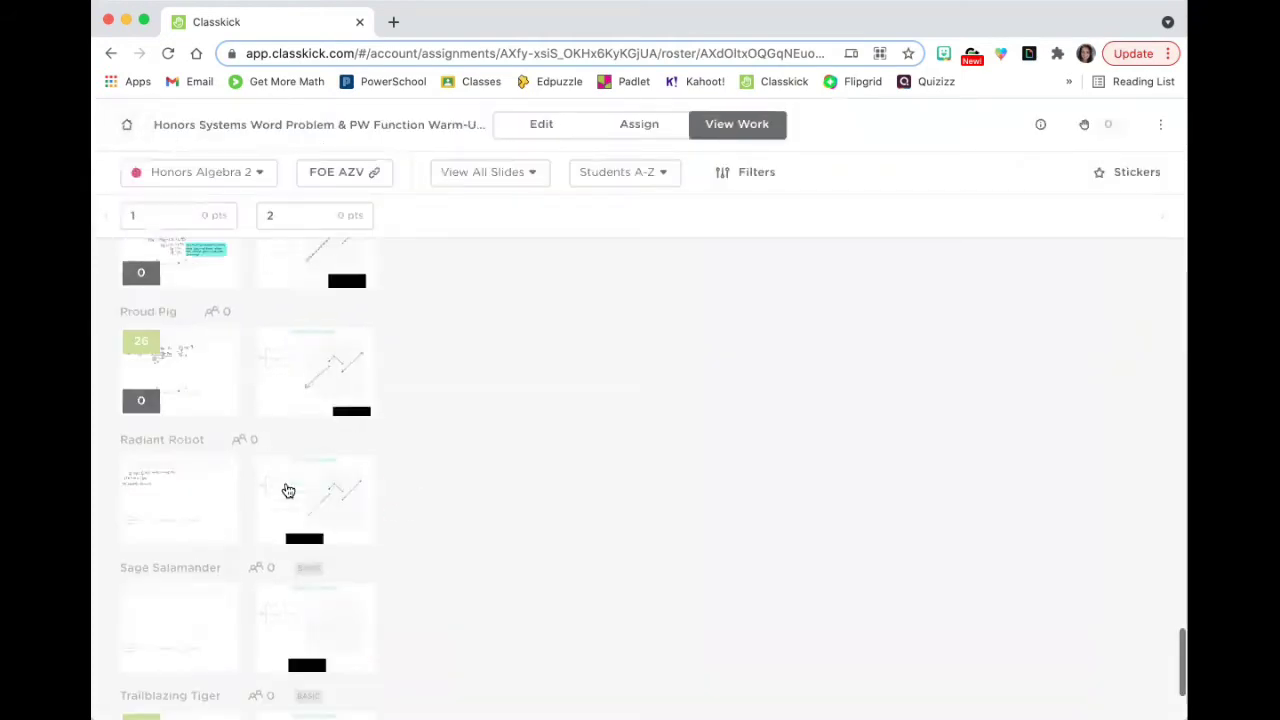
pyautogui.scroll(10, 288, 490)
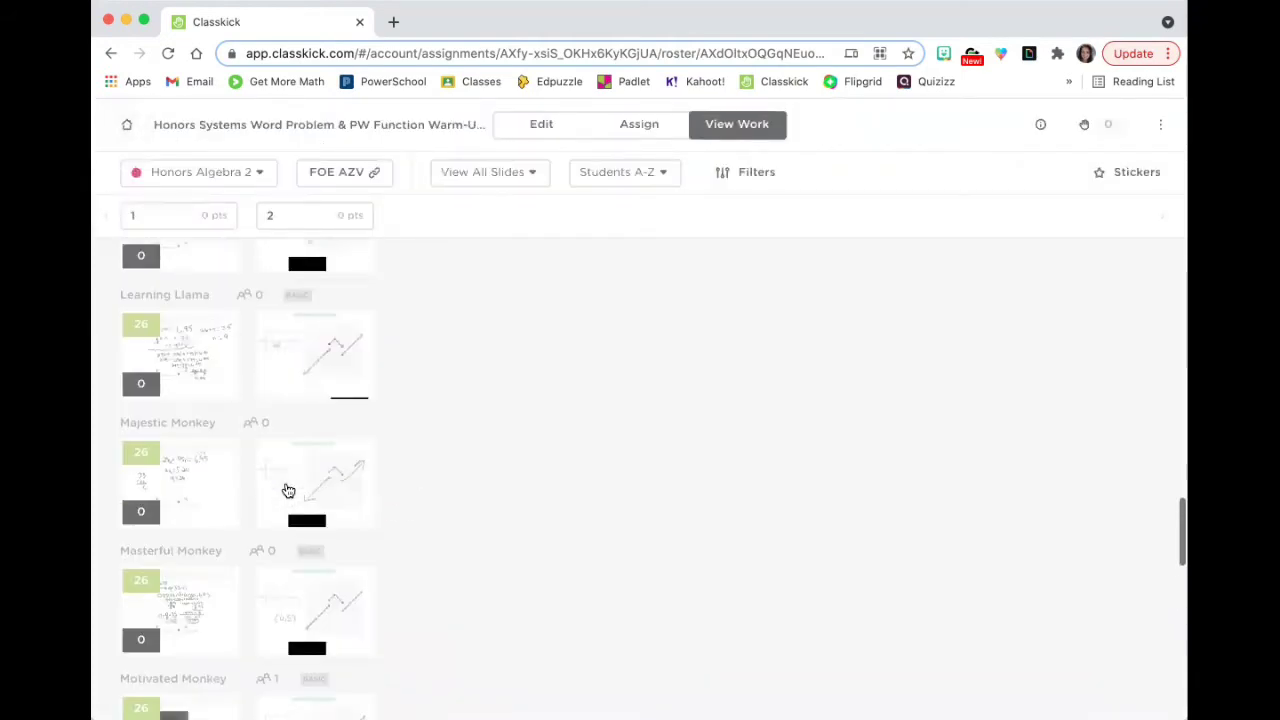
pyautogui.scroll(15, 288, 490)
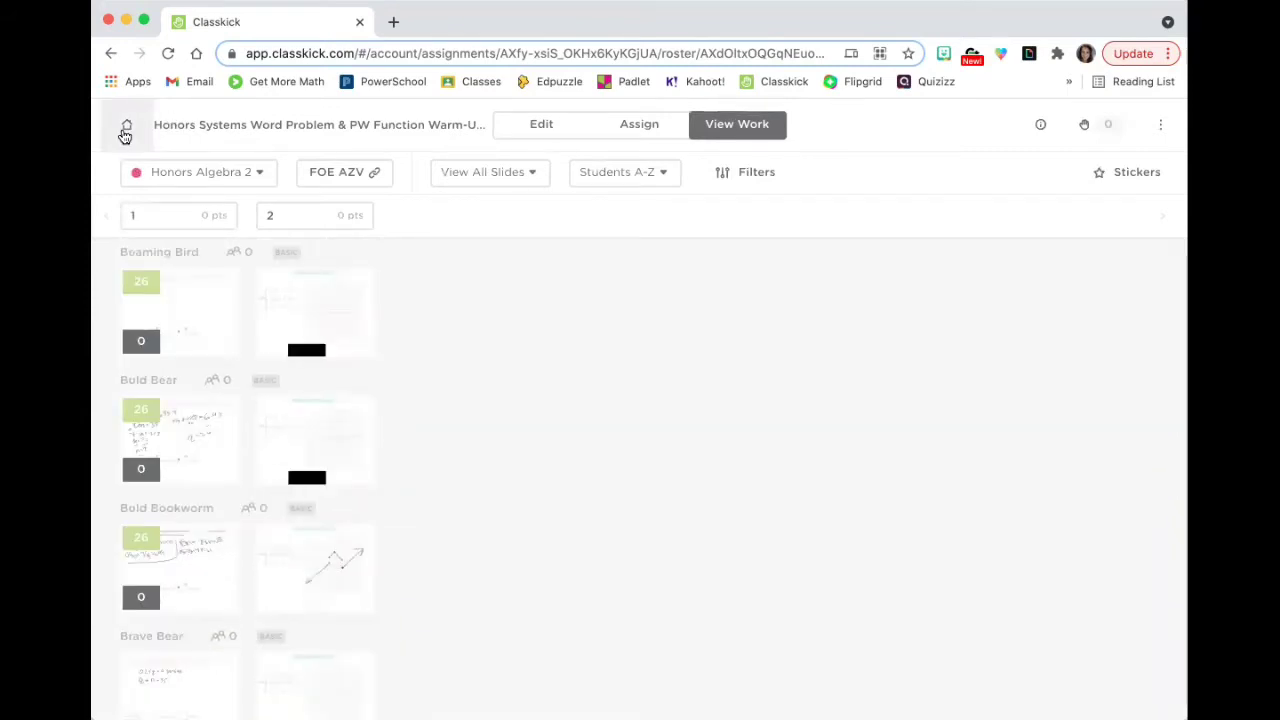
pyautogui.click(125, 134)
pyautogui.click(542, 272)
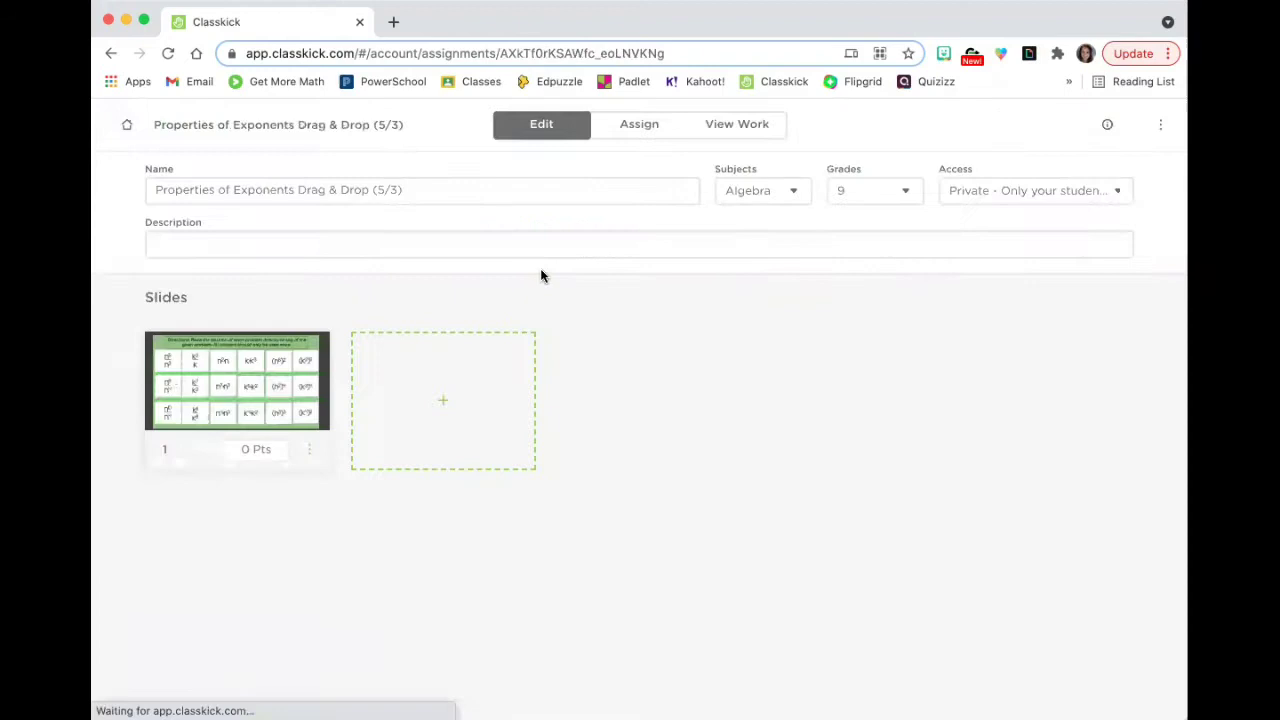
pyautogui.click(278, 389)
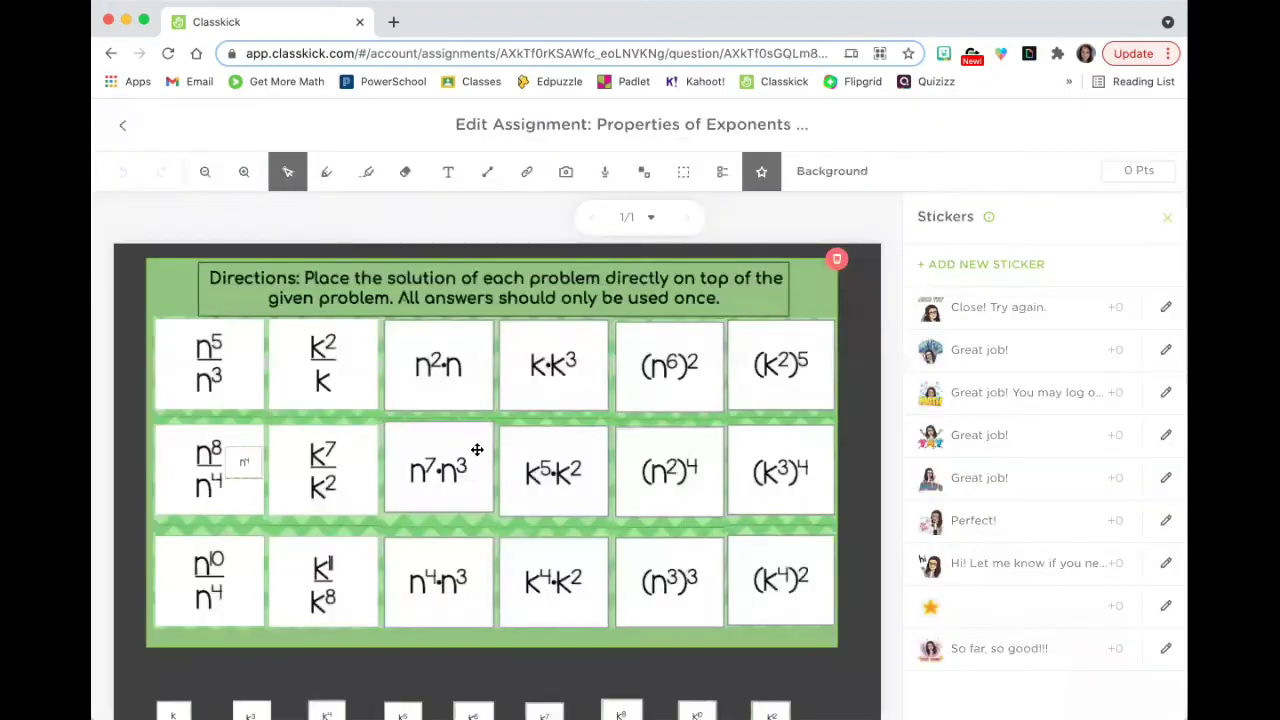
# Step: Review the problem grid and answer tiles, and move the k, k³ and k⁵ tiles up to the grid's lower edge
pyautogui.scroll(-3, 477, 449)
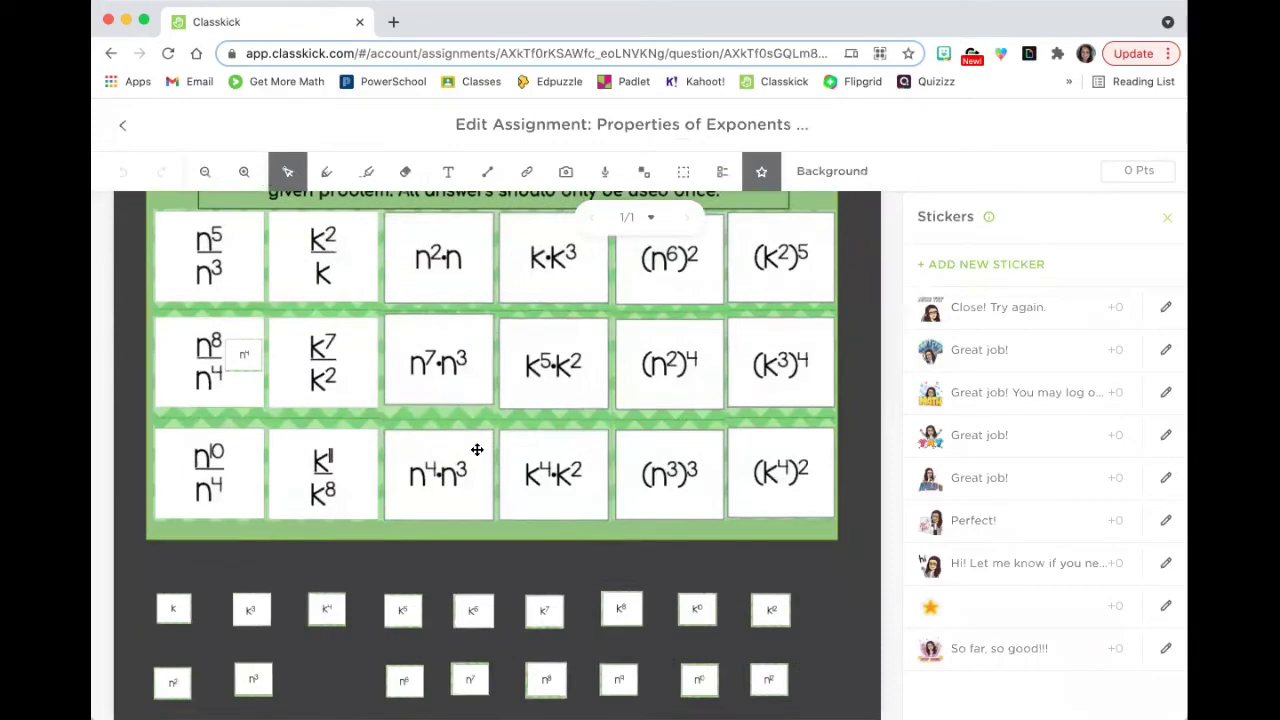
pyautogui.click(338, 610)
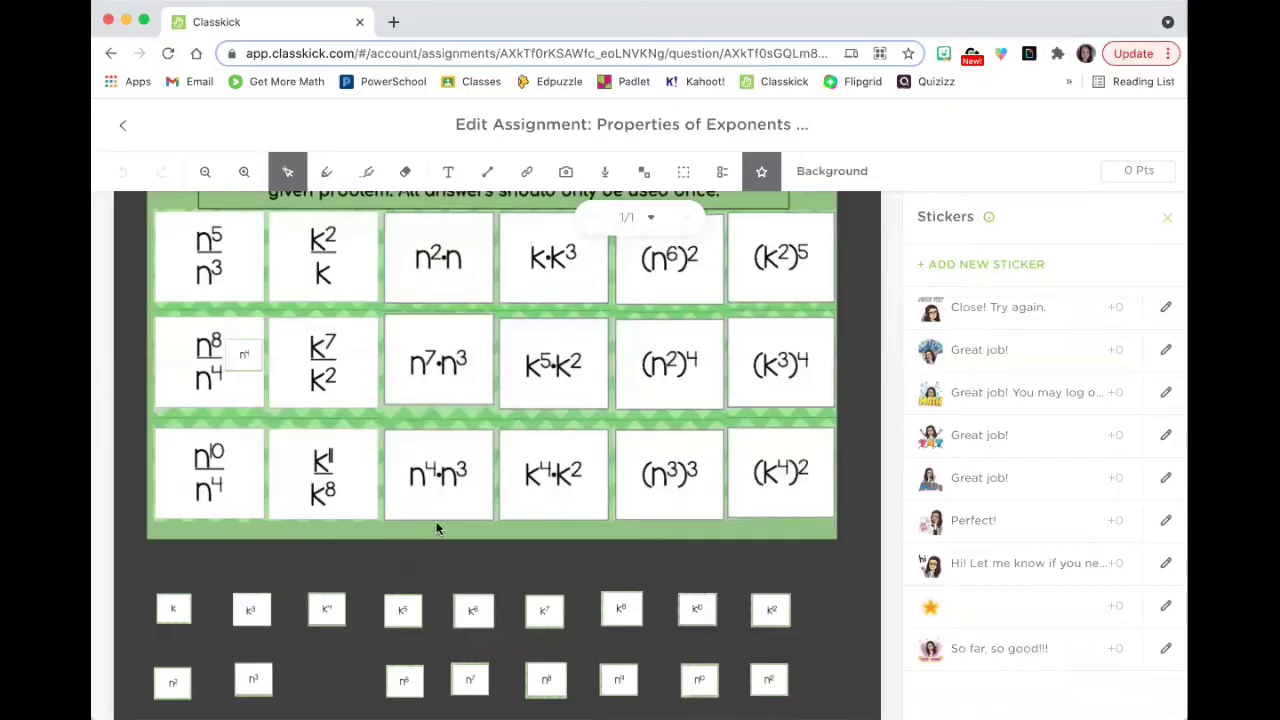
pyautogui.scroll(1, 436, 528)
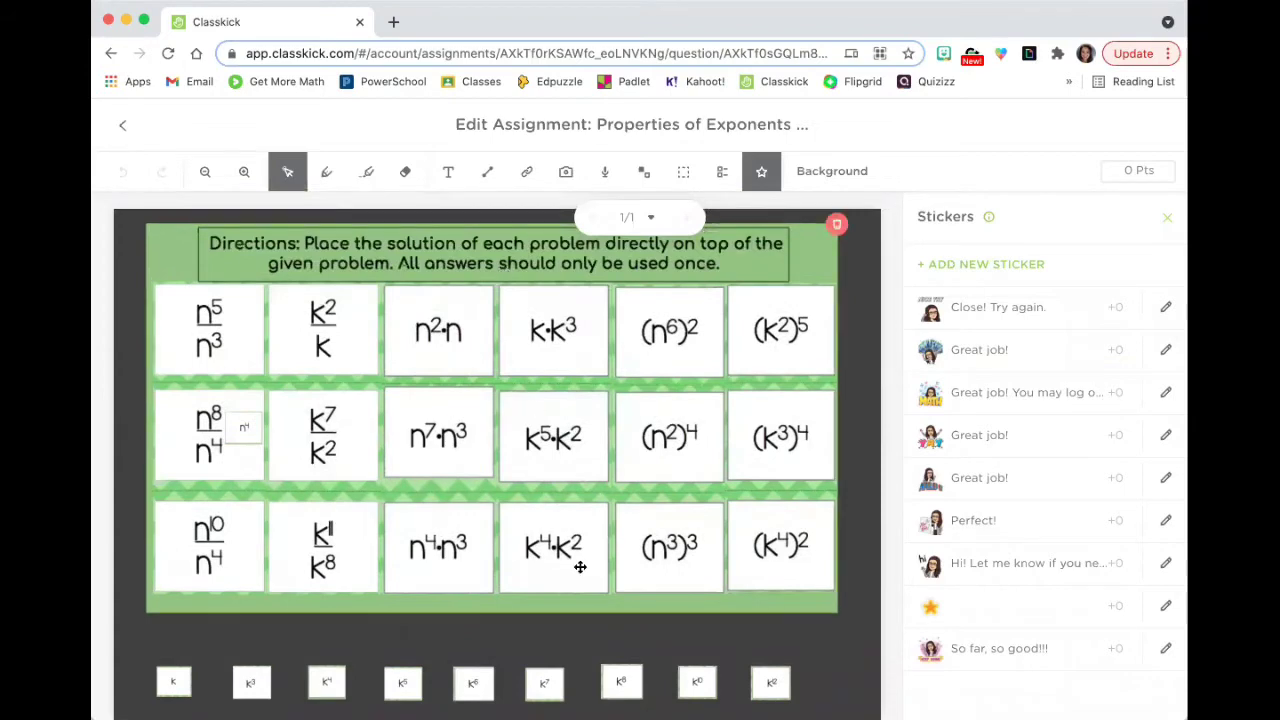
pyautogui.scroll(-1, 373, 467)
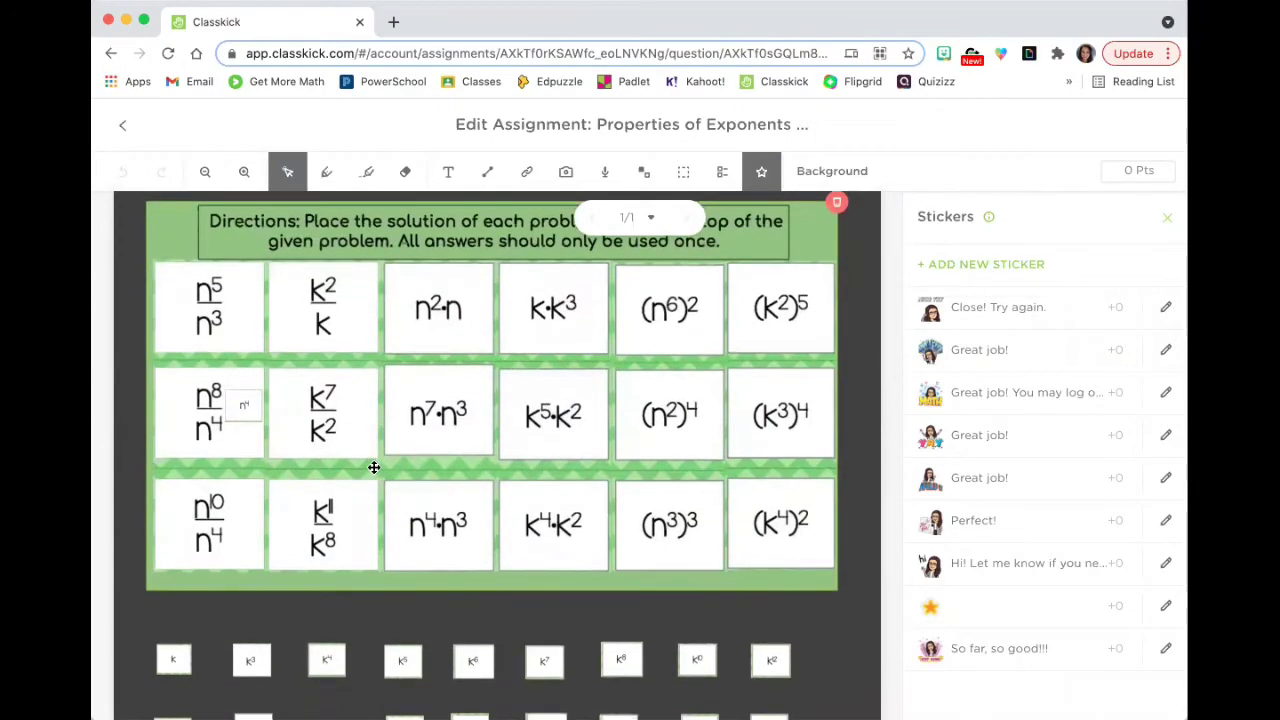
pyautogui.moveTo(173, 660); pyautogui.dragTo(303, 593)
pyautogui.moveTo(251, 660); pyautogui.dragTo(251, 580)
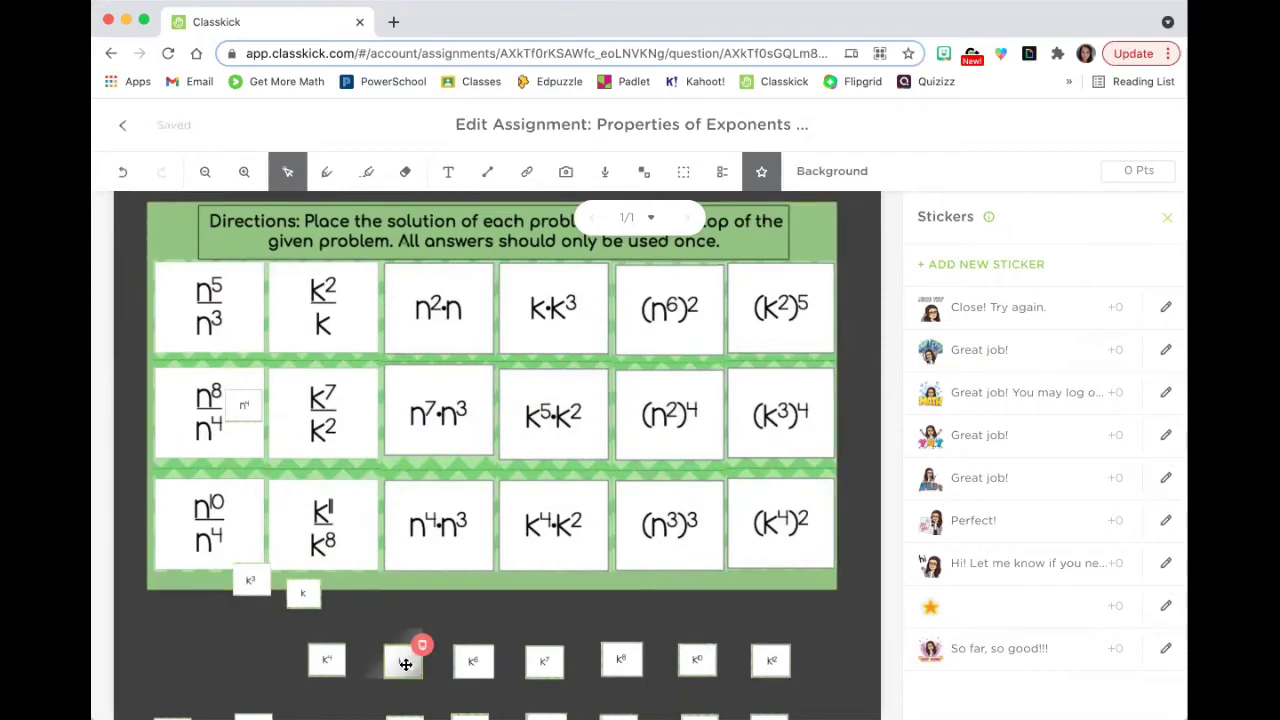
pyautogui.moveTo(405, 664); pyautogui.dragTo(408, 583)
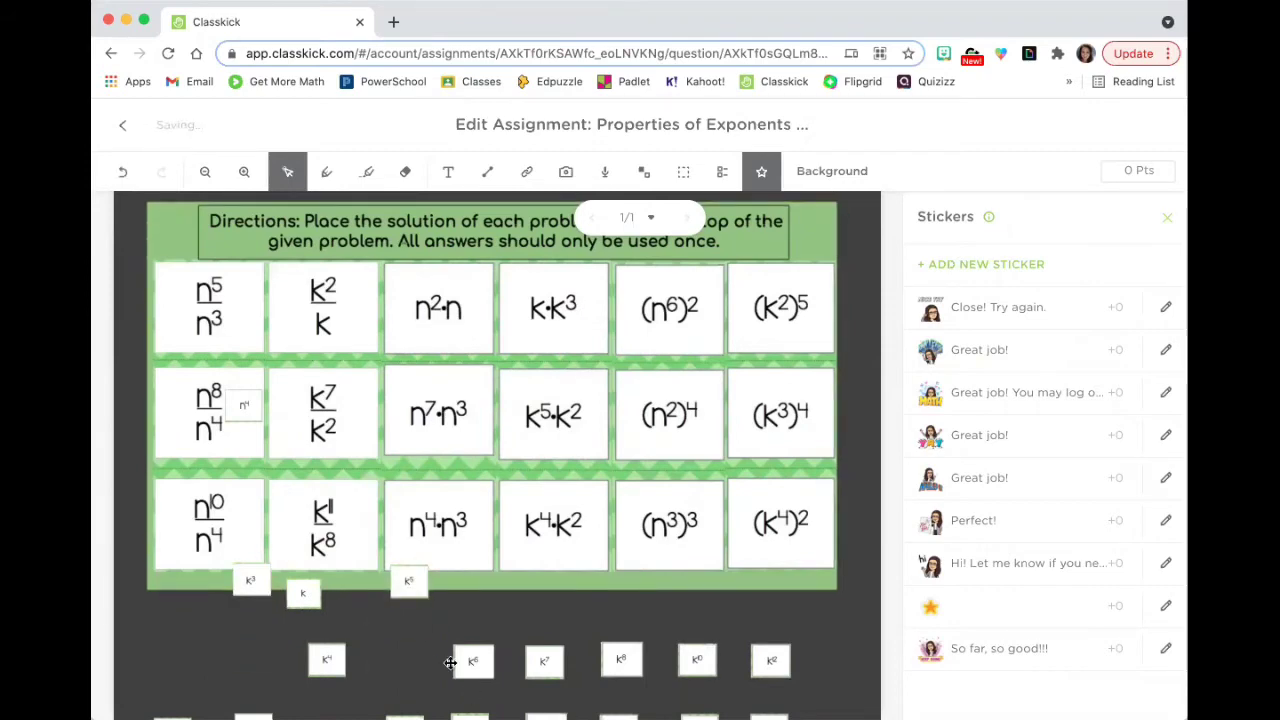
# Step: Nudge the n⁴ example tile slightly lower within the n⁸/n⁴ problem box
pyautogui.click(240, 412)
pyautogui.moveTo(239, 412)
pyautogui.mouseDown()
pyautogui.moveTo(240, 443)
pyautogui.moveTo(243, 409)
pyautogui.mouseUp()
pyautogui.click(185, 418)
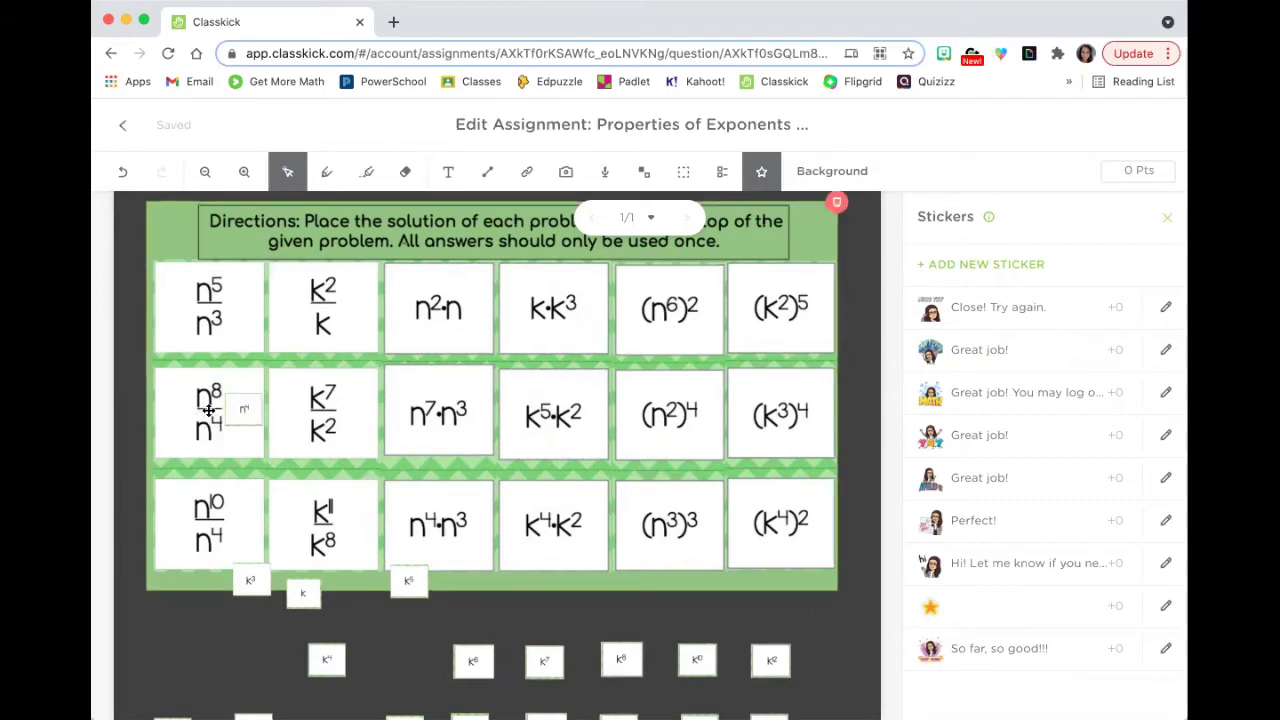
pyautogui.click(241, 409)
pyautogui.click(235, 428)
pyautogui.click(391, 642)
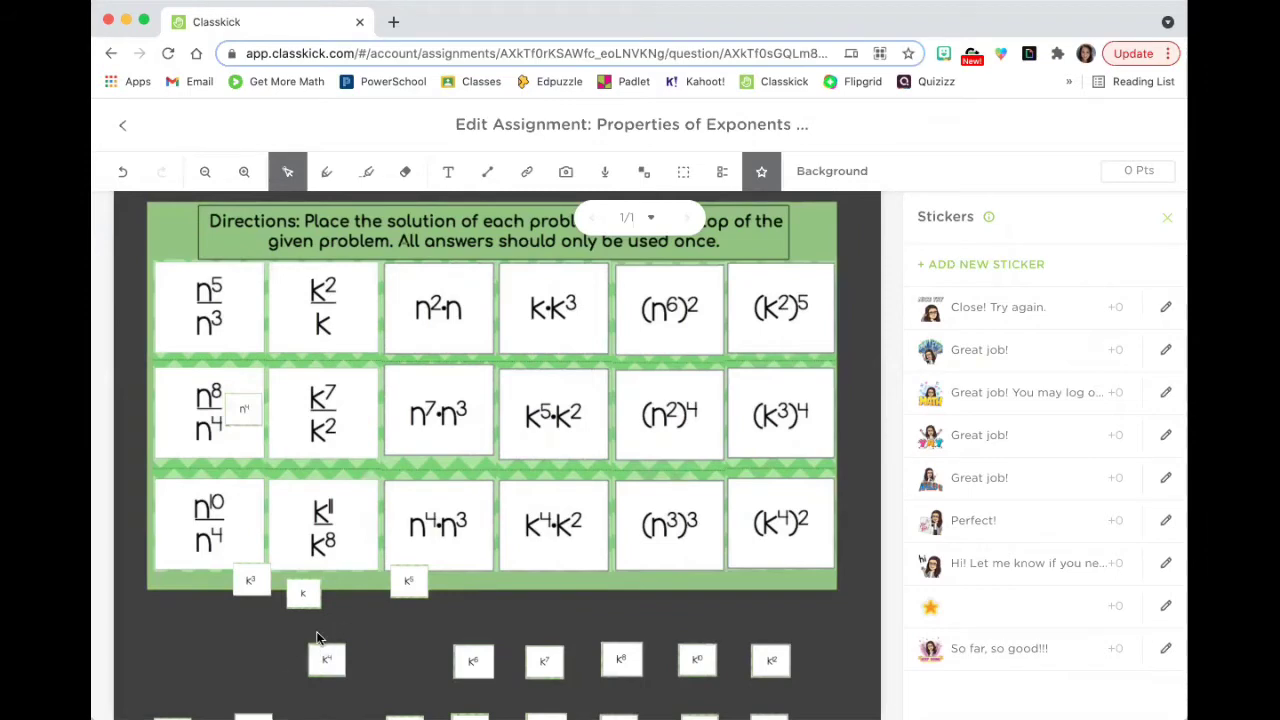
# Step: Place the k tile on the k²/k problem, the k³ tile on k¹¹/k⁸ and the k⁵ tile on k⁷/k²
pyautogui.moveTo(303, 593); pyautogui.dragTo(358, 306)
pyautogui.click(270, 547)
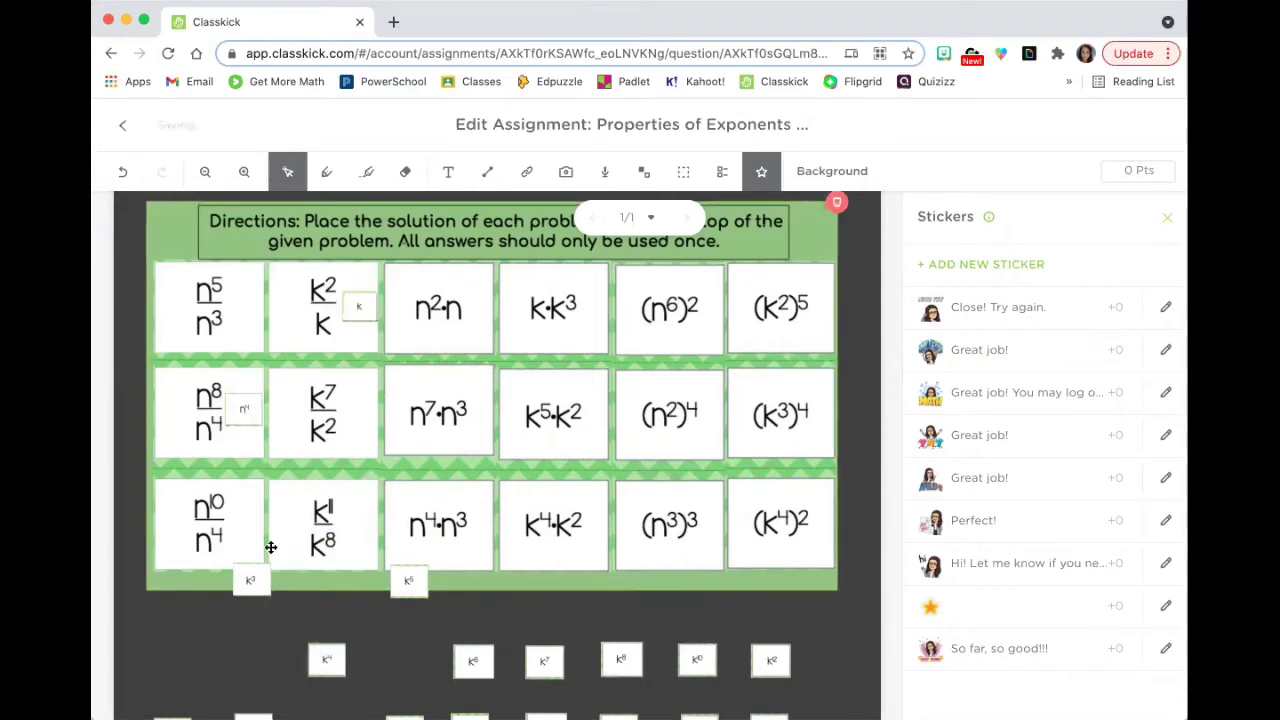
pyautogui.click(247, 593)
pyautogui.moveTo(247, 593); pyautogui.dragTo(359, 530)
pyautogui.click(409, 593)
pyautogui.moveTo(408, 591); pyautogui.dragTo(358, 412)
pyautogui.click(482, 660)
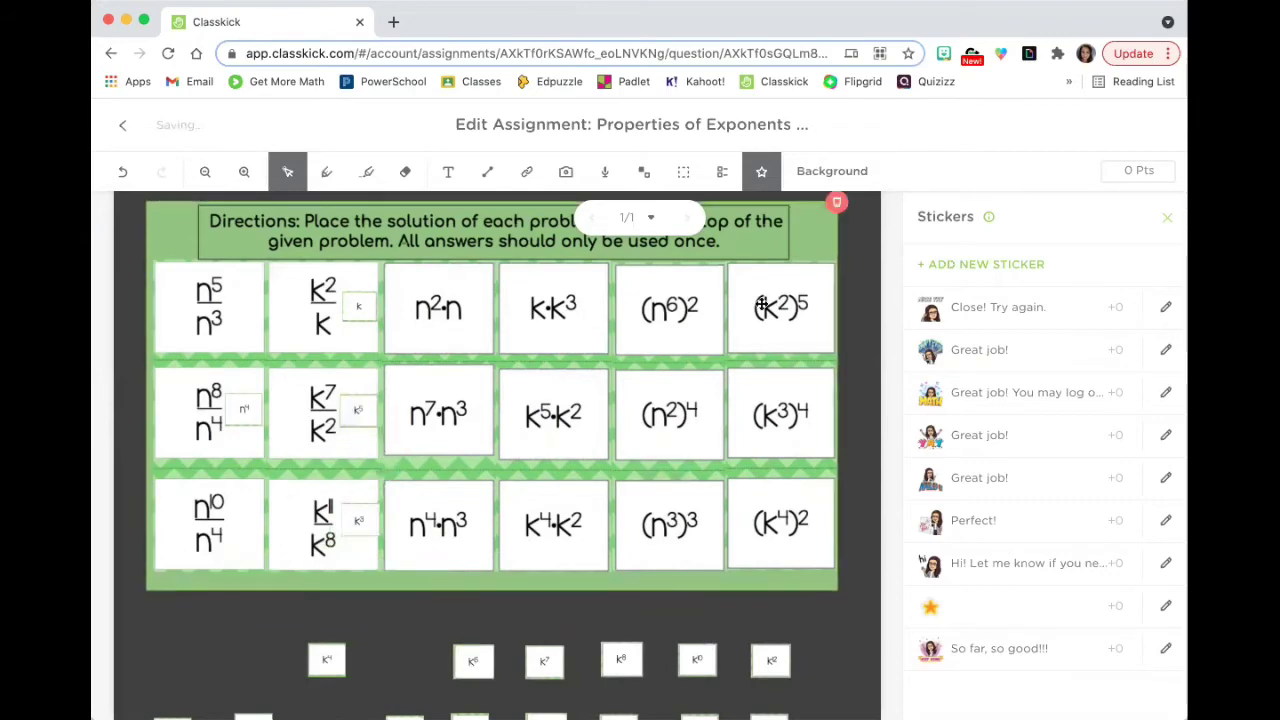
pyautogui.scroll(1, 455, 333)
pyautogui.click(455, 333)
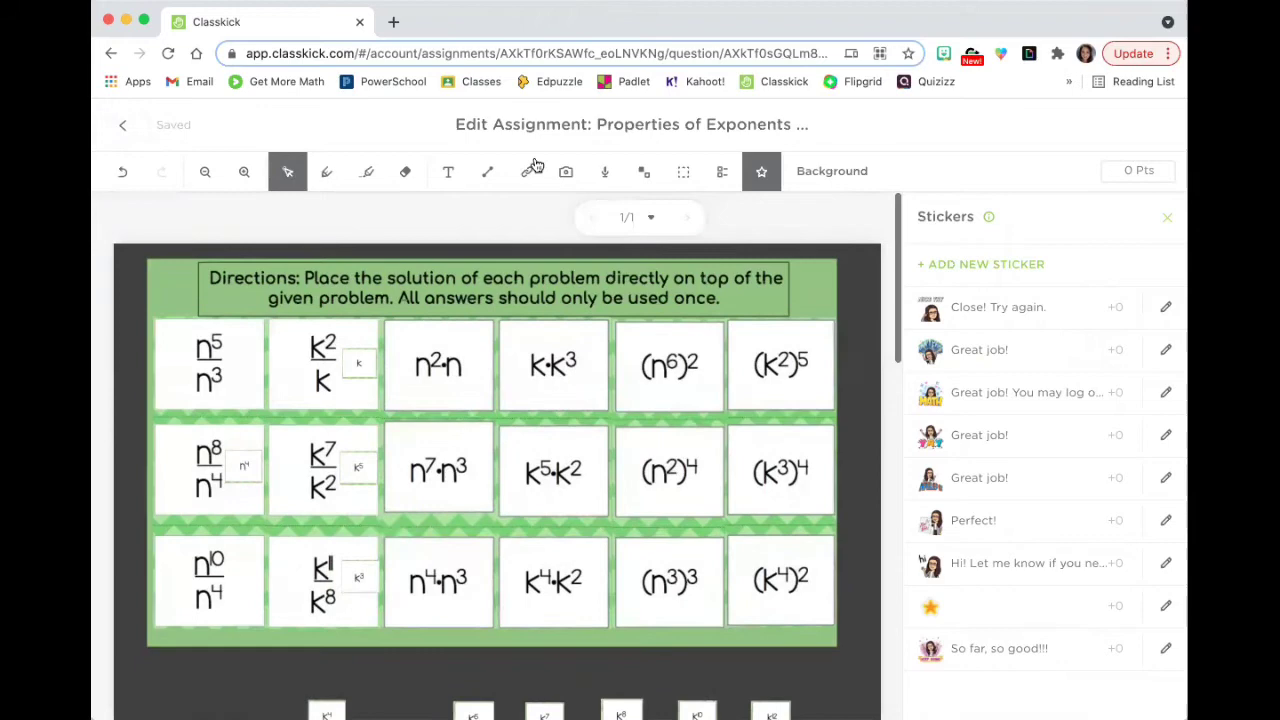
# Step: Return to the assignment and display the Algebra 1 students' work for slide 1 only
pyautogui.click(126, 127)
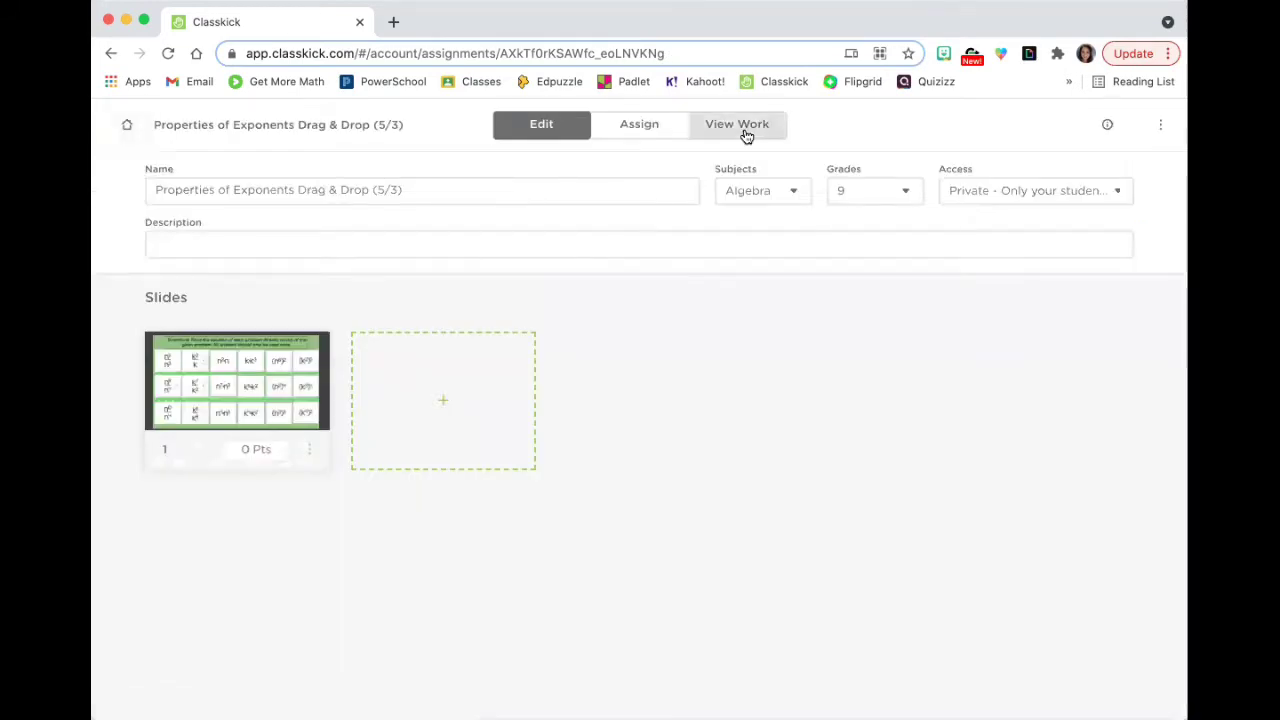
pyautogui.click(743, 128)
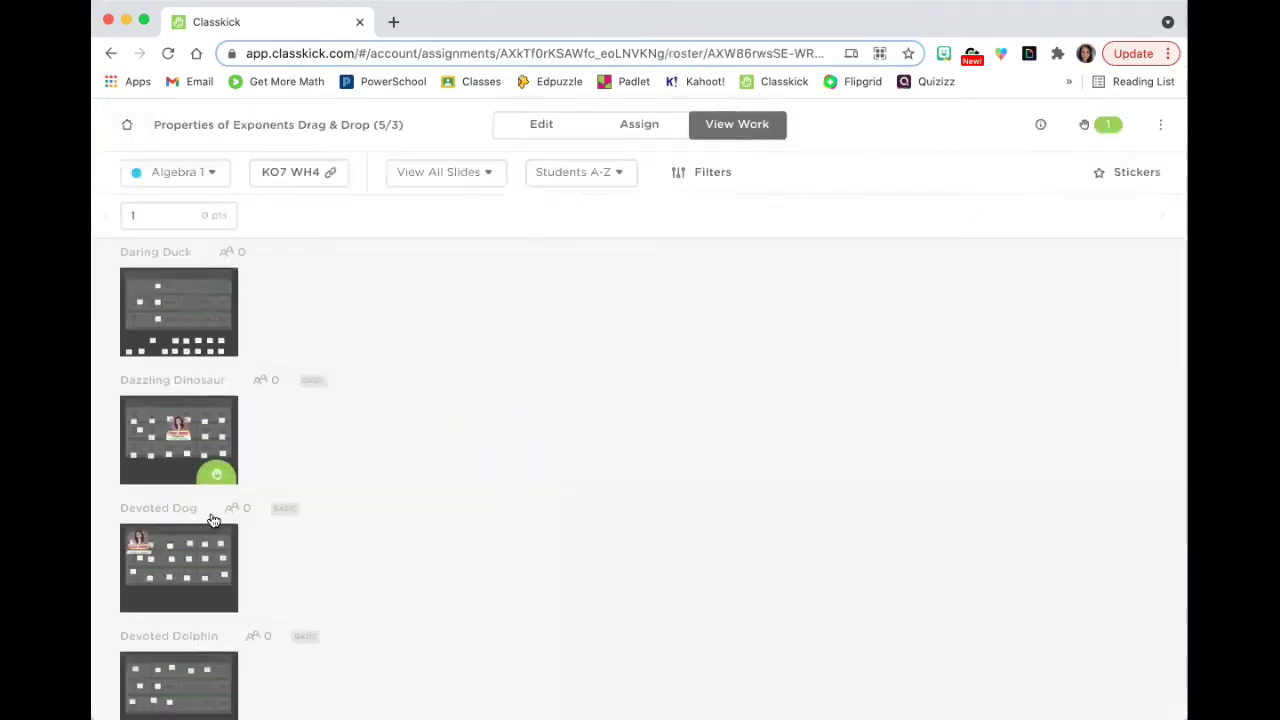
pyautogui.click(465, 178)
pyautogui.click(443, 214)
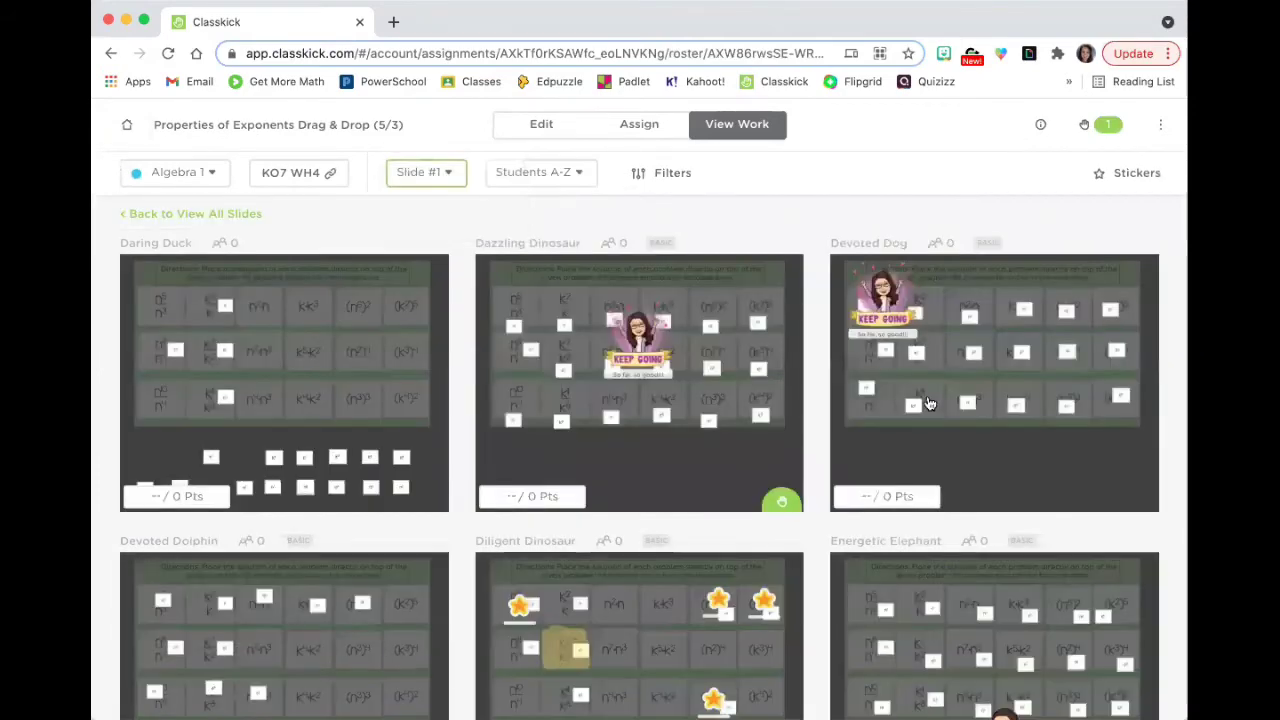
# Step: Examine the students' placed tiles and the stickers and highlights given as feedback on slide 1, through the end of the roster
pyautogui.scroll(-15, 940, 480)
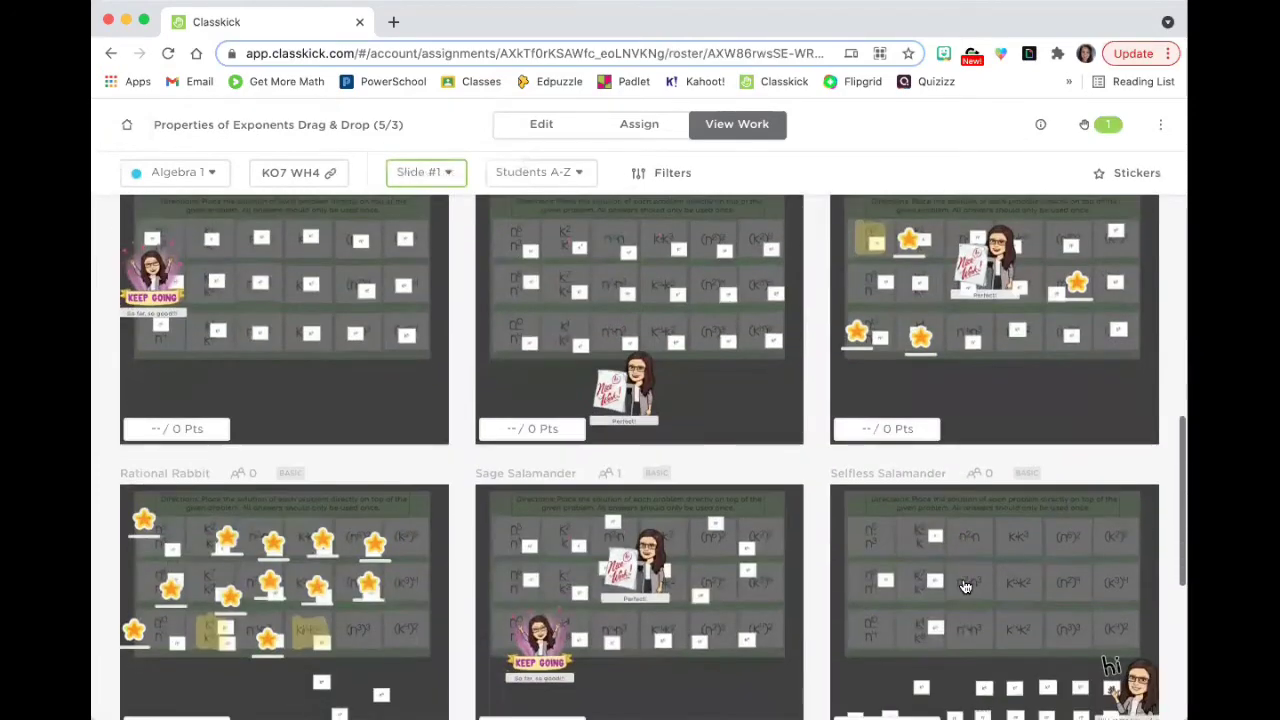
pyautogui.scroll(-2, 965, 585)
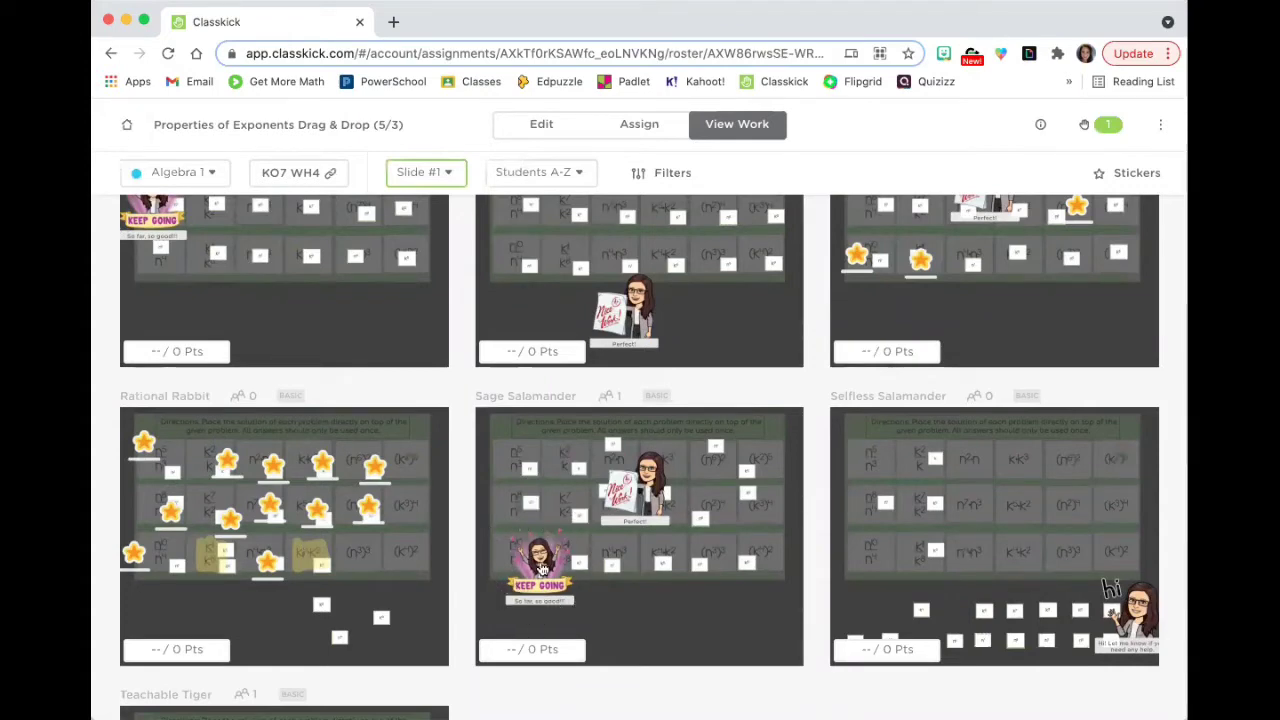
pyautogui.scroll(3, 760, 570)
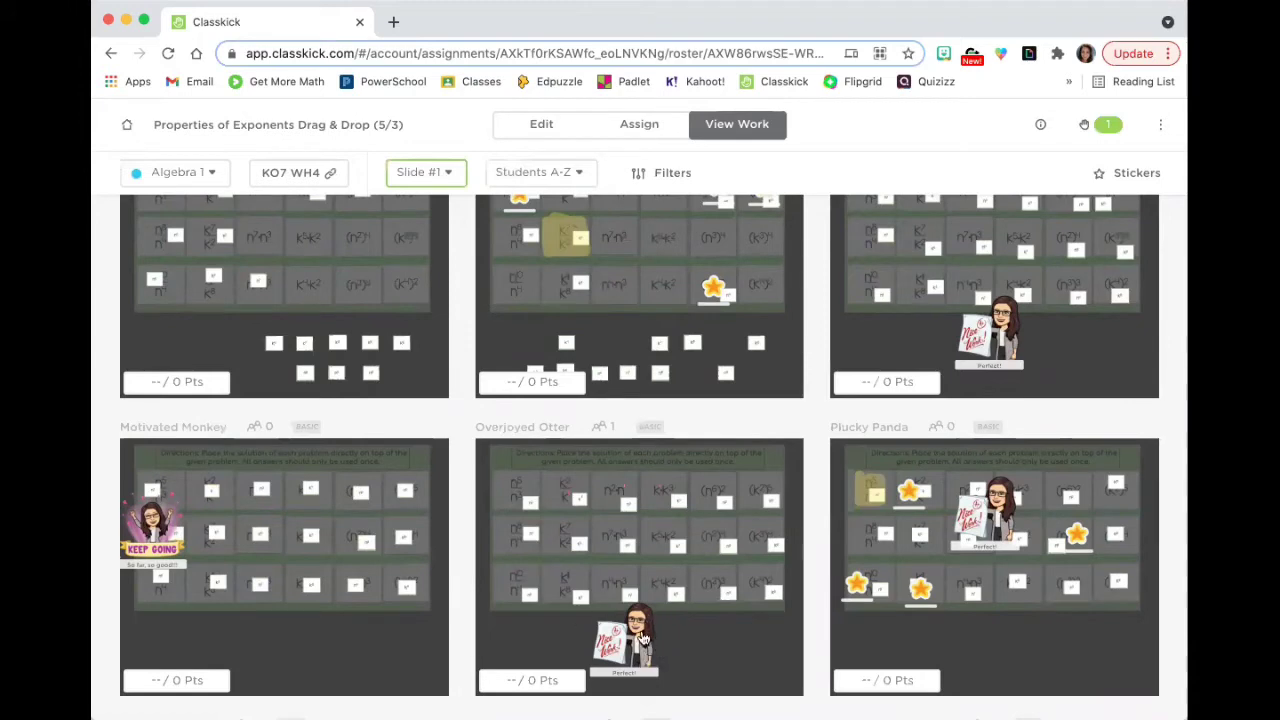
pyautogui.scroll(3, 643, 637)
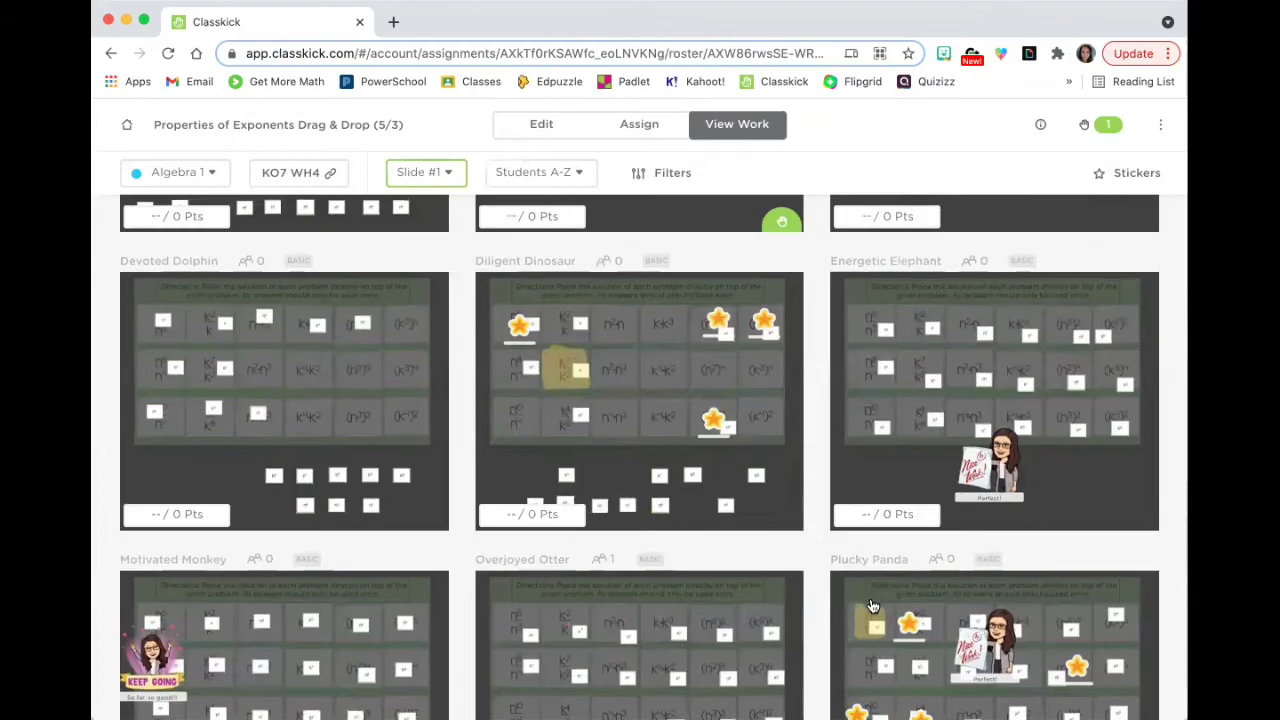
pyautogui.scroll(-2, 870, 565)
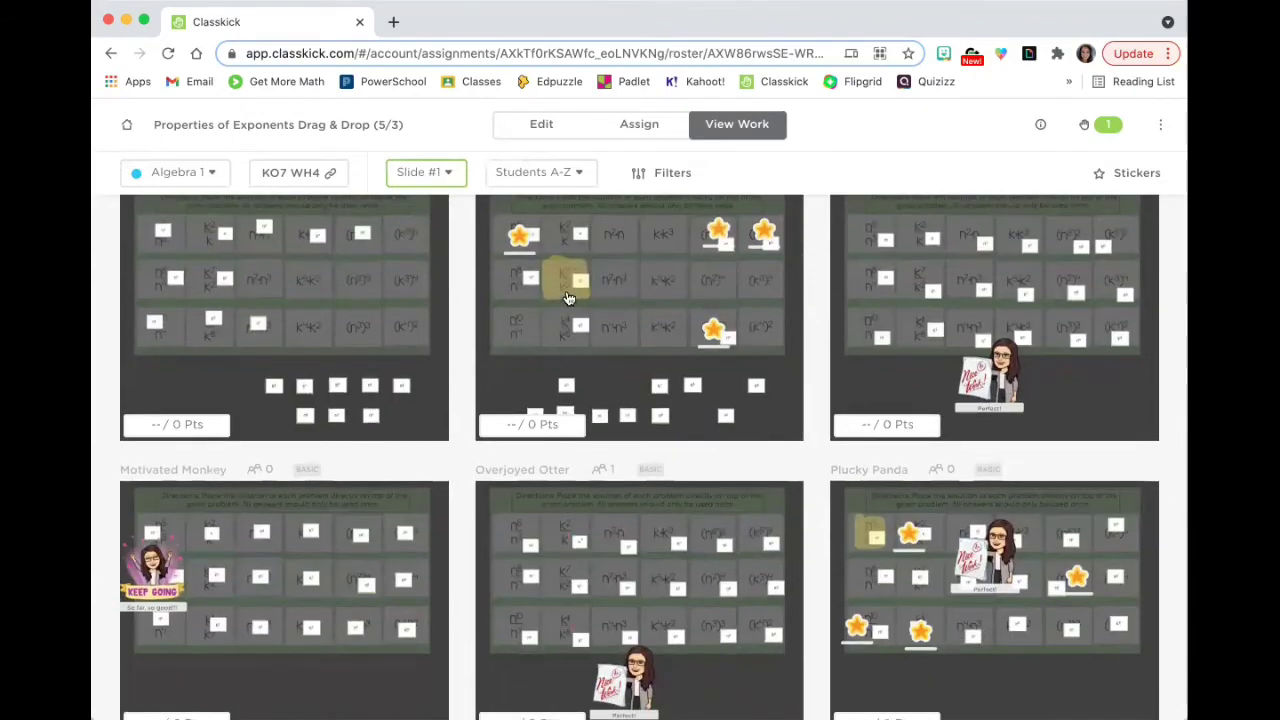
pyautogui.scroll(-6, 572, 603)
pyautogui.scroll(-7, 572, 603)
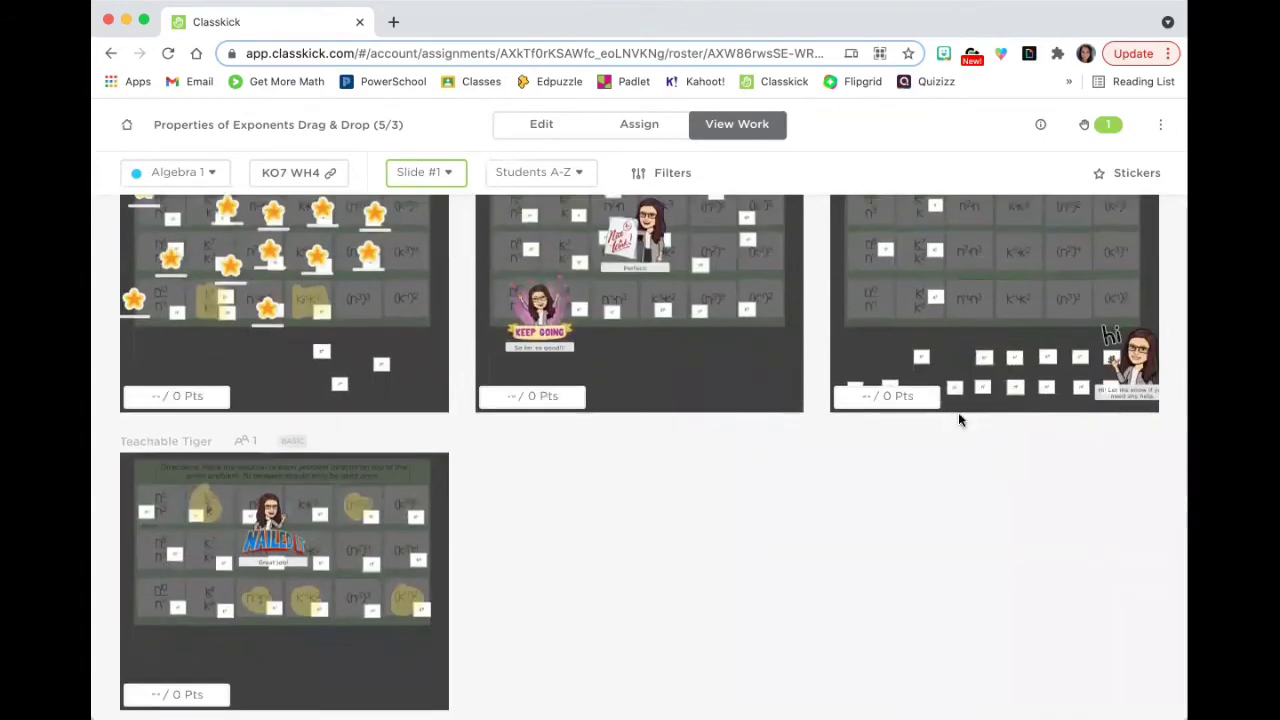
# Step: Open Selfless Salamander's slide 1 and move the "Hi! Let me know if you need any help." sticker fully onto the slide
pyautogui.click(1010, 350)
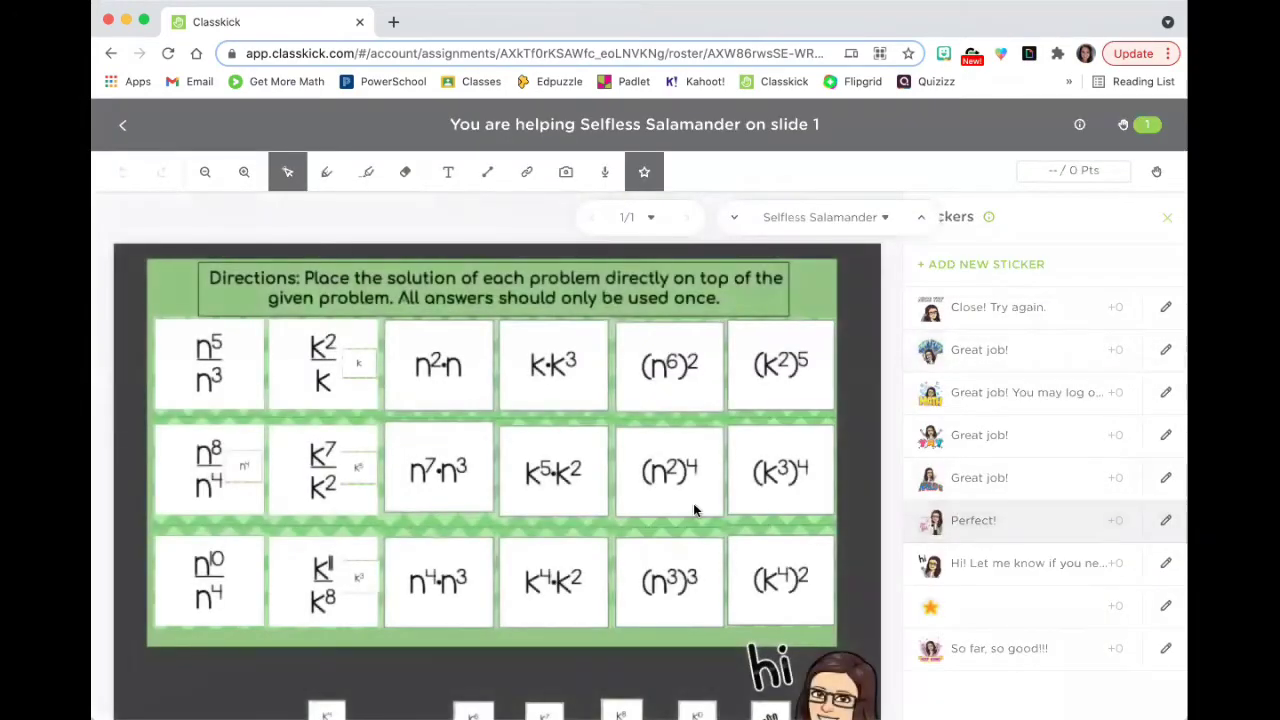
pyautogui.scroll(-3, 693, 503)
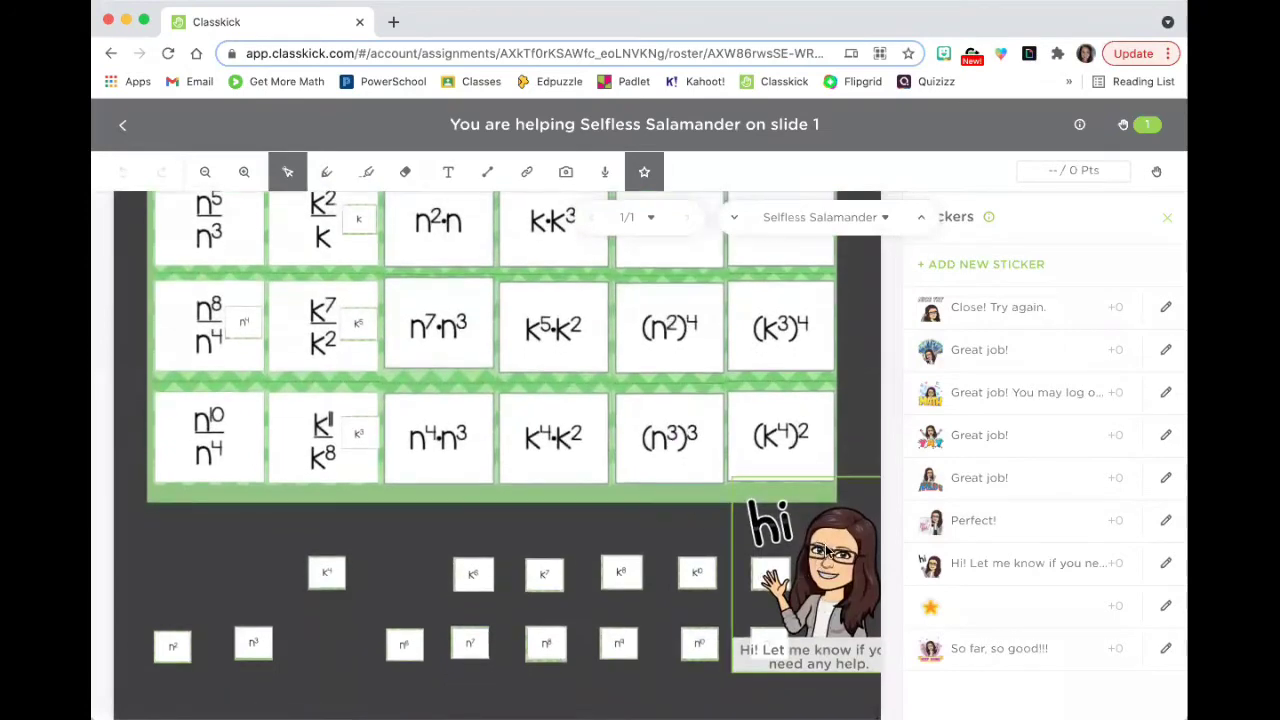
pyautogui.moveTo(800, 570); pyautogui.dragTo(765, 540)
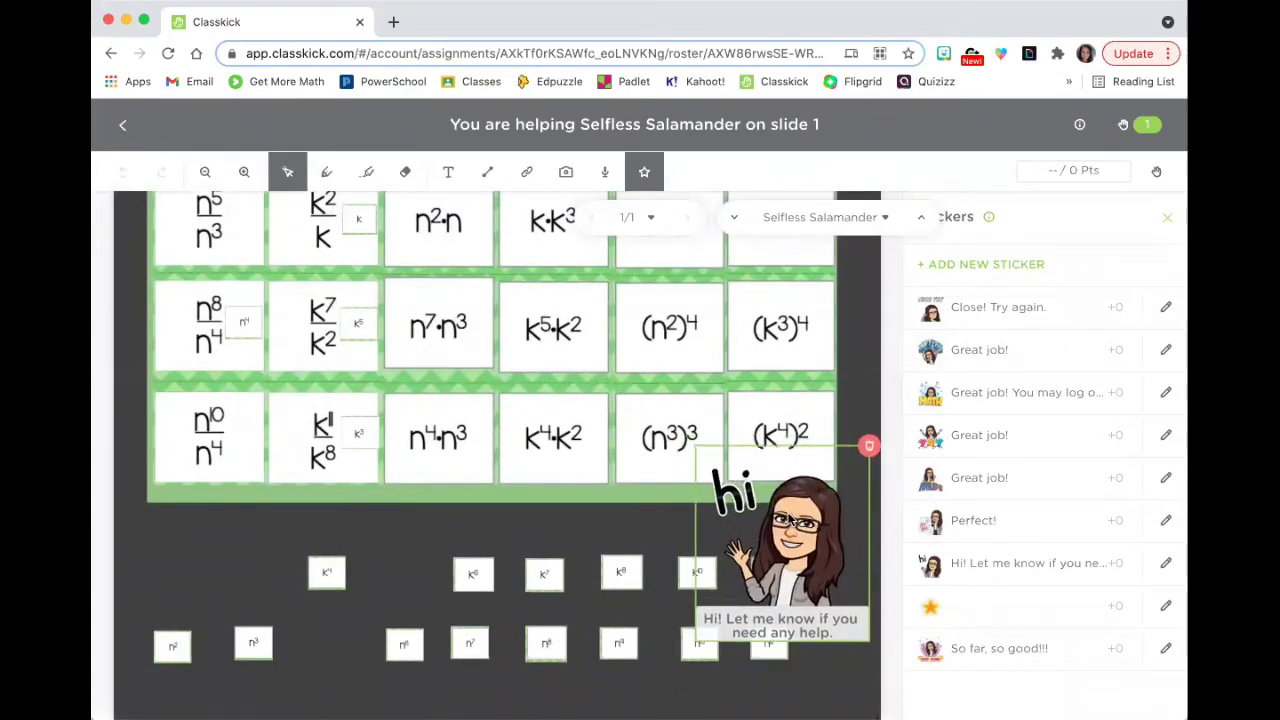
pyautogui.click(818, 521)
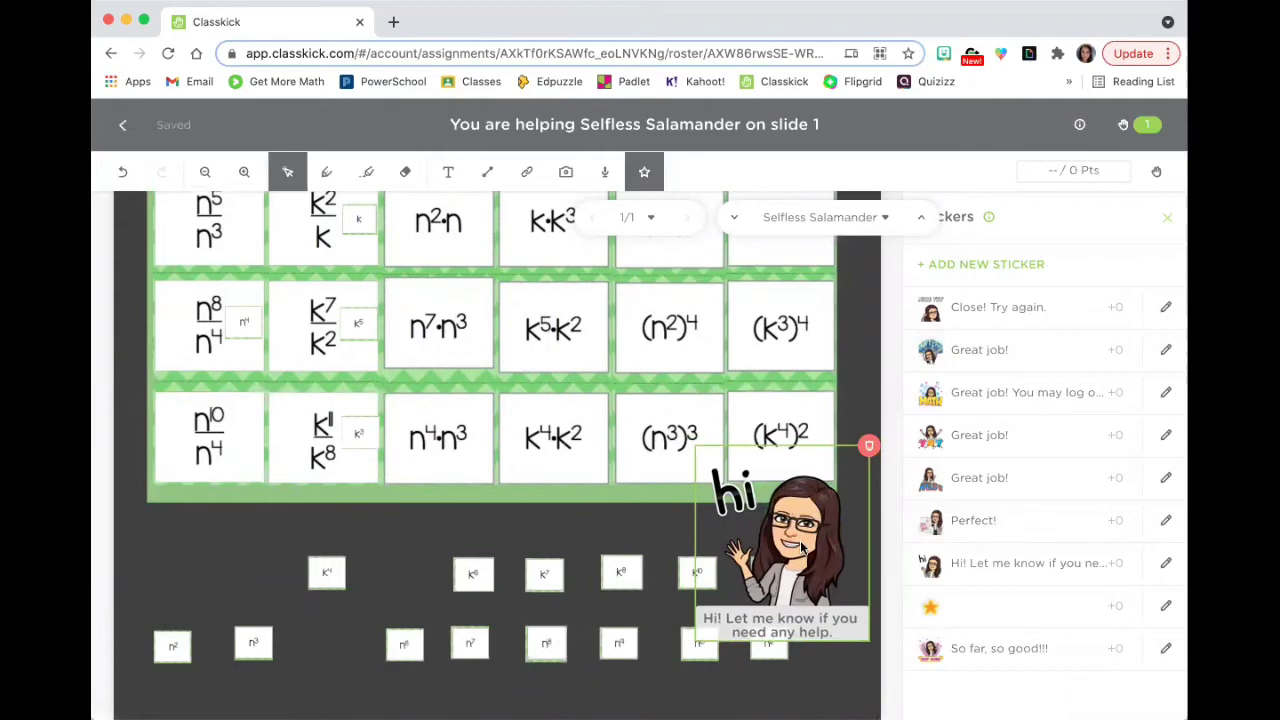
pyautogui.scroll(2, 800, 548)
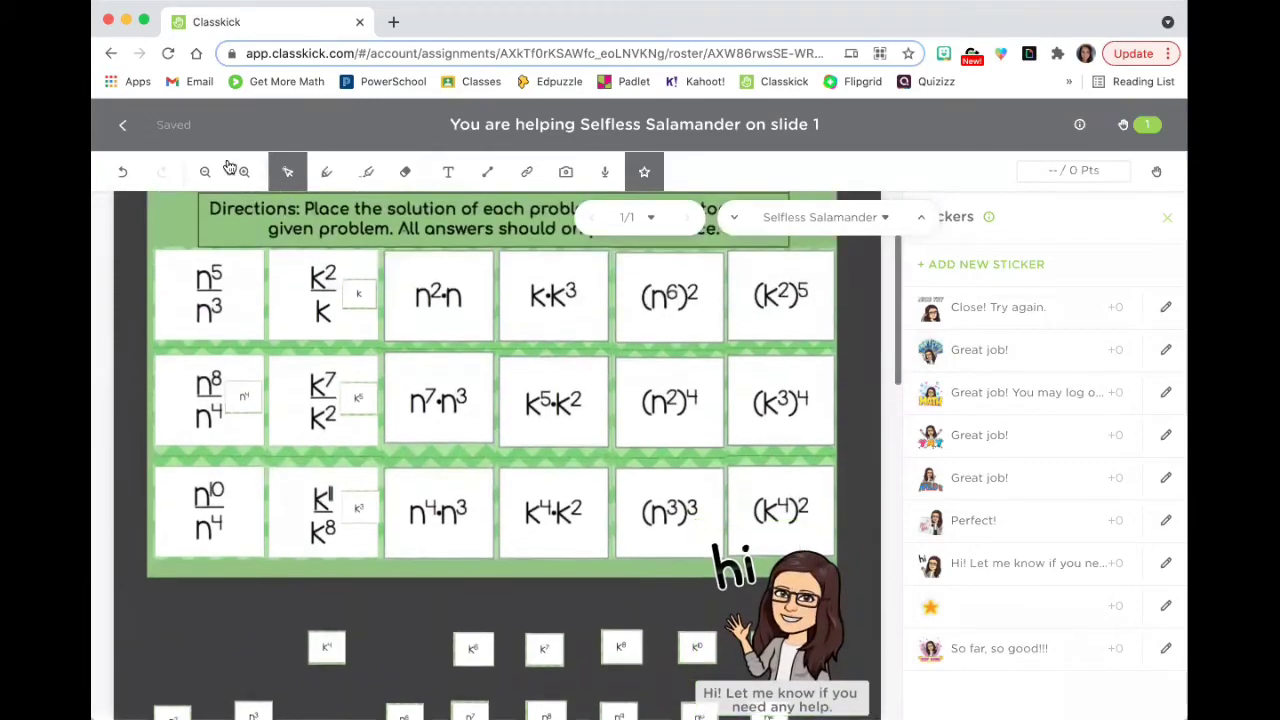
pyautogui.click(117, 128)
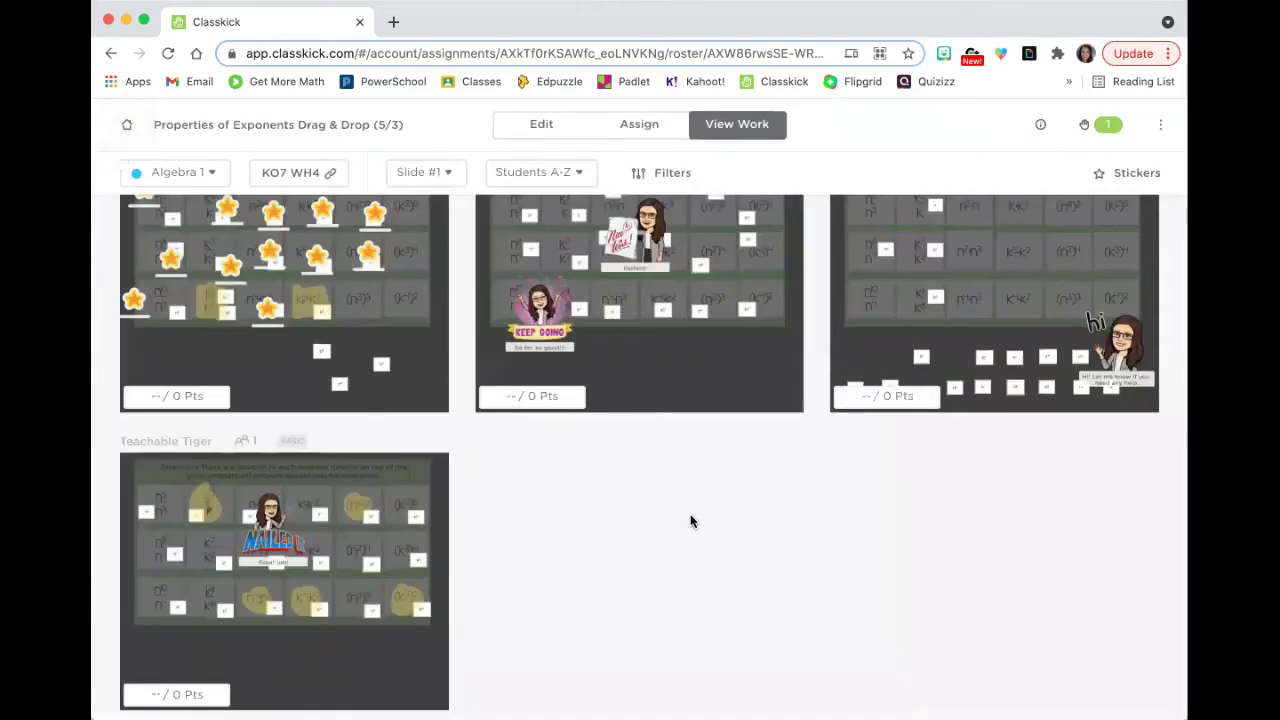
# Step: Leave this assignment and open Unit 8, Lesson 2 Practice #1 (I do, You do) from the practice folder in Presentation documents
pyautogui.scroll(5, 690, 521)
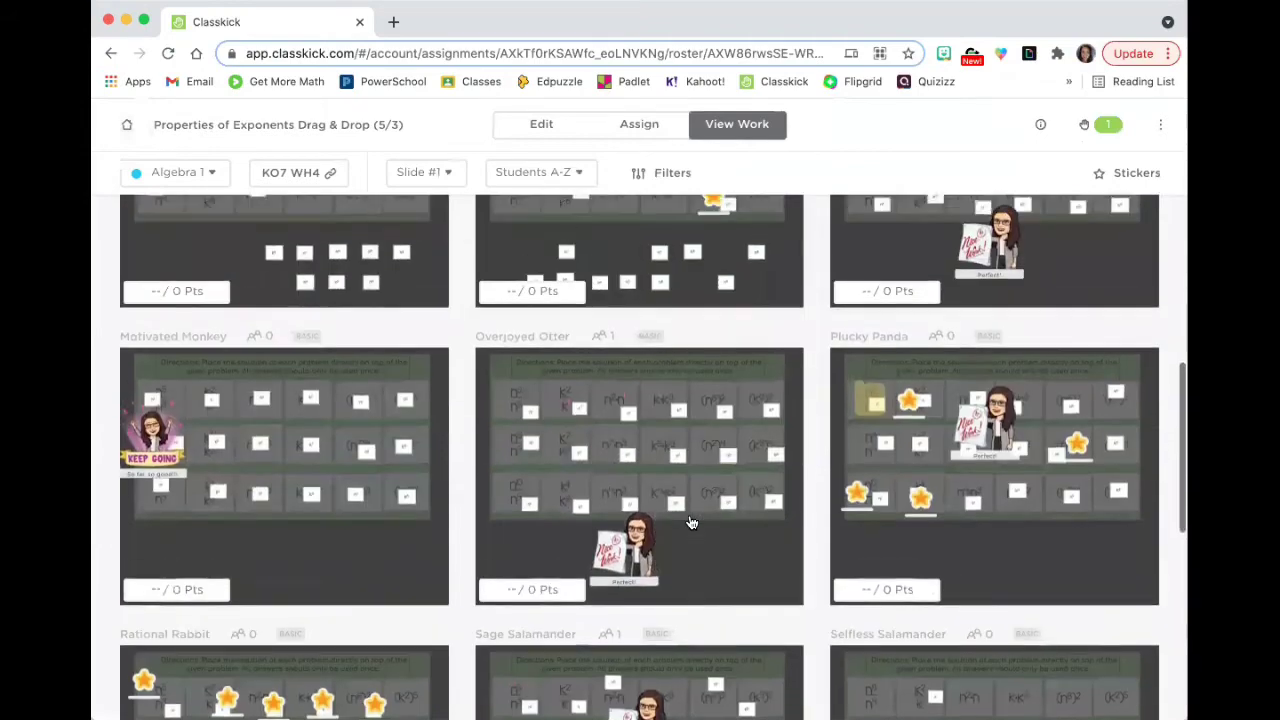
pyautogui.scroll(10, 690, 521)
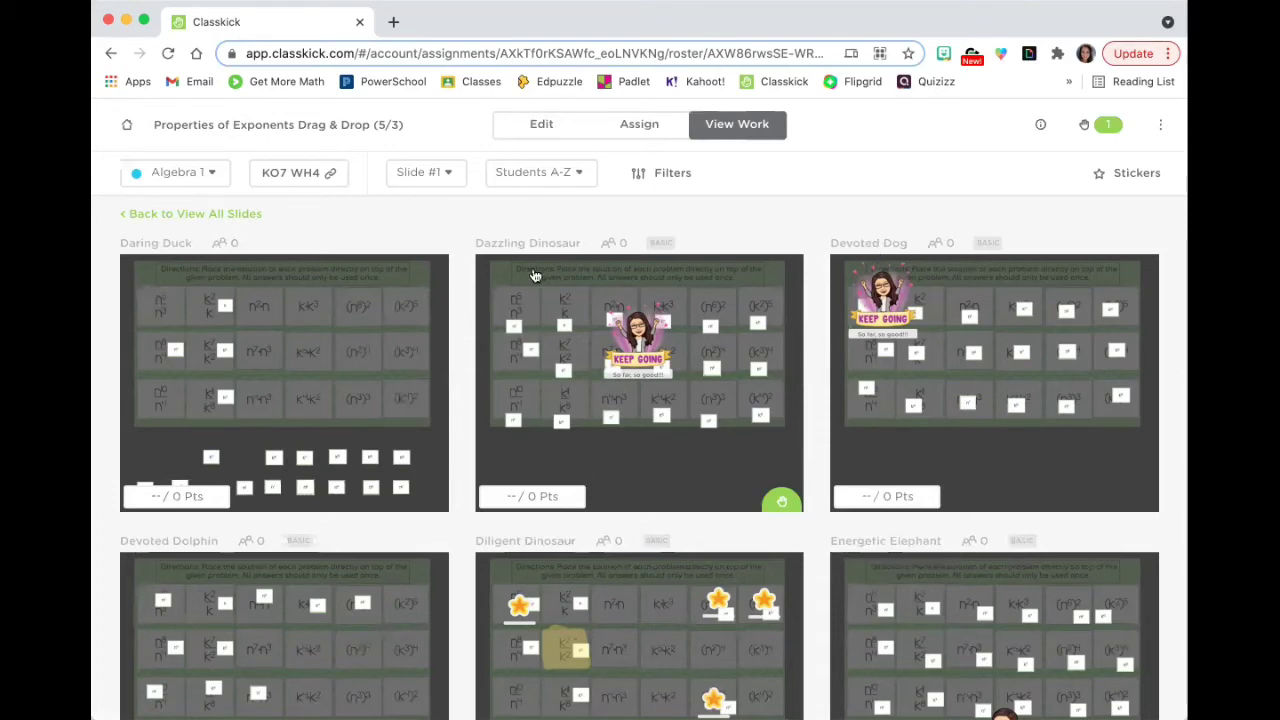
pyautogui.click(127, 135)
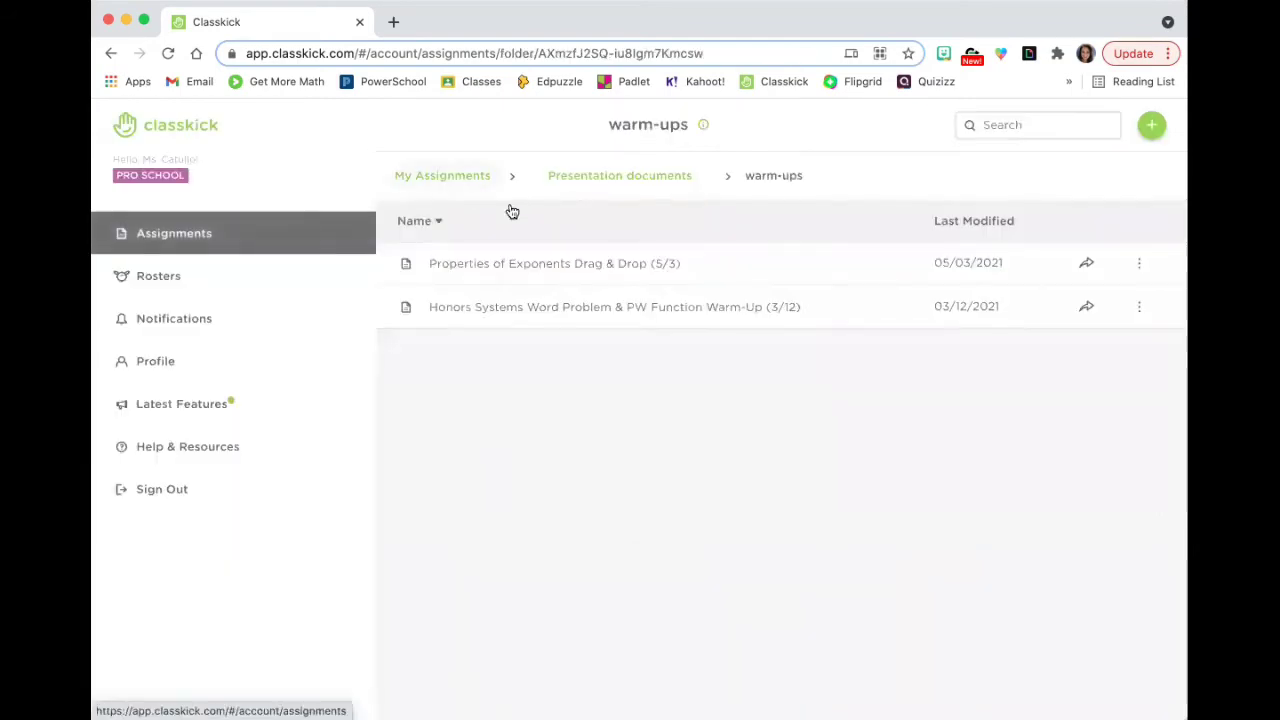
pyautogui.click(652, 176)
pyautogui.click(511, 307)
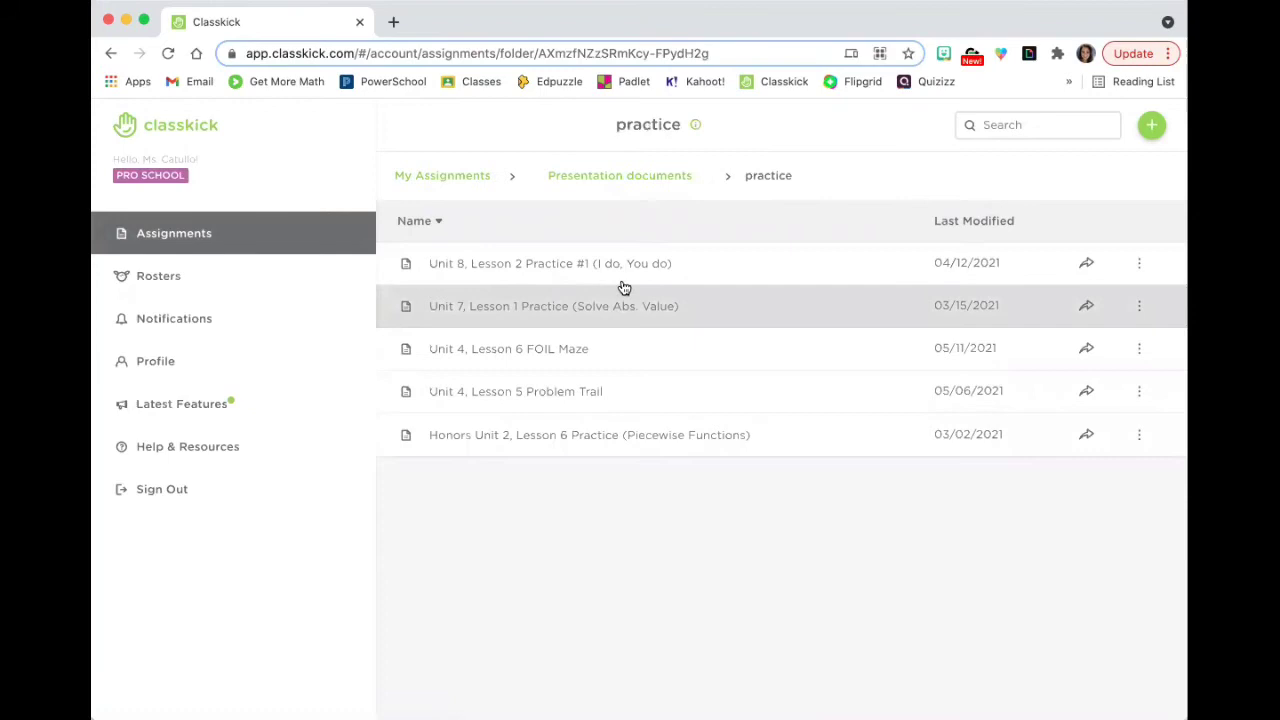
pyautogui.click(575, 256)
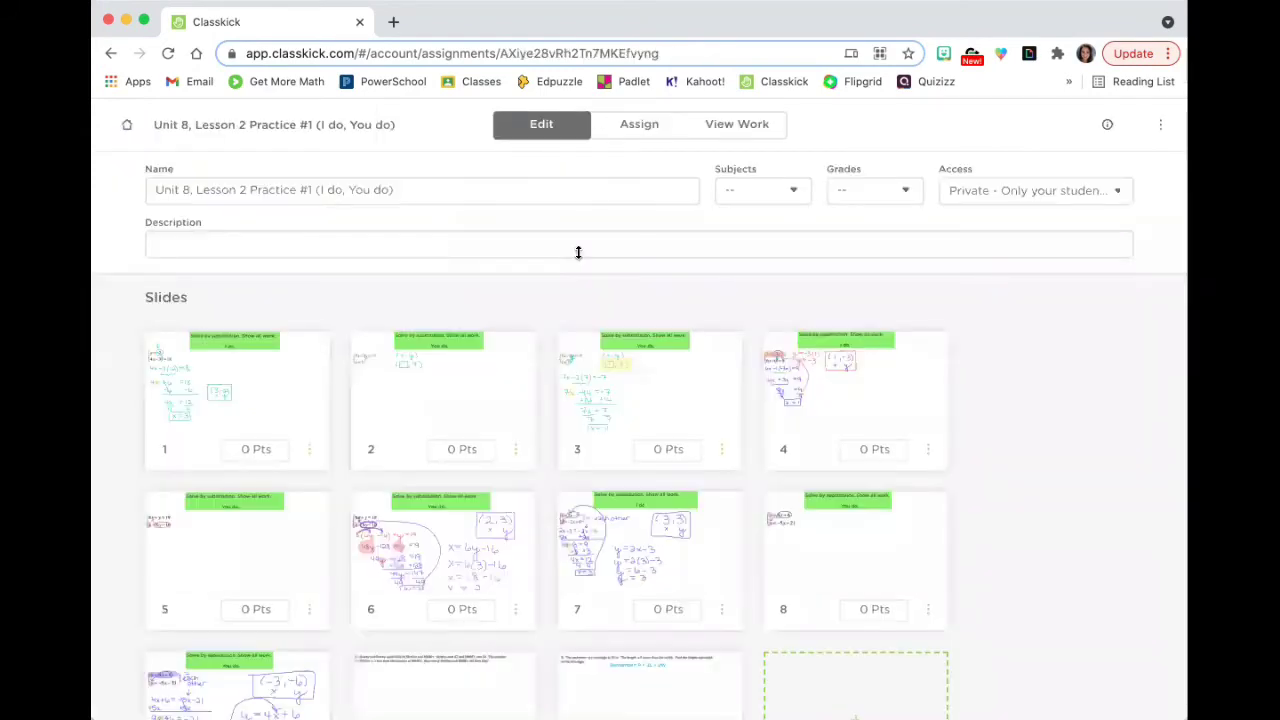
# Step: Look at the "I do" worked example on slide 1 and the "You do" problem on slide 2
pyautogui.click(257, 380)
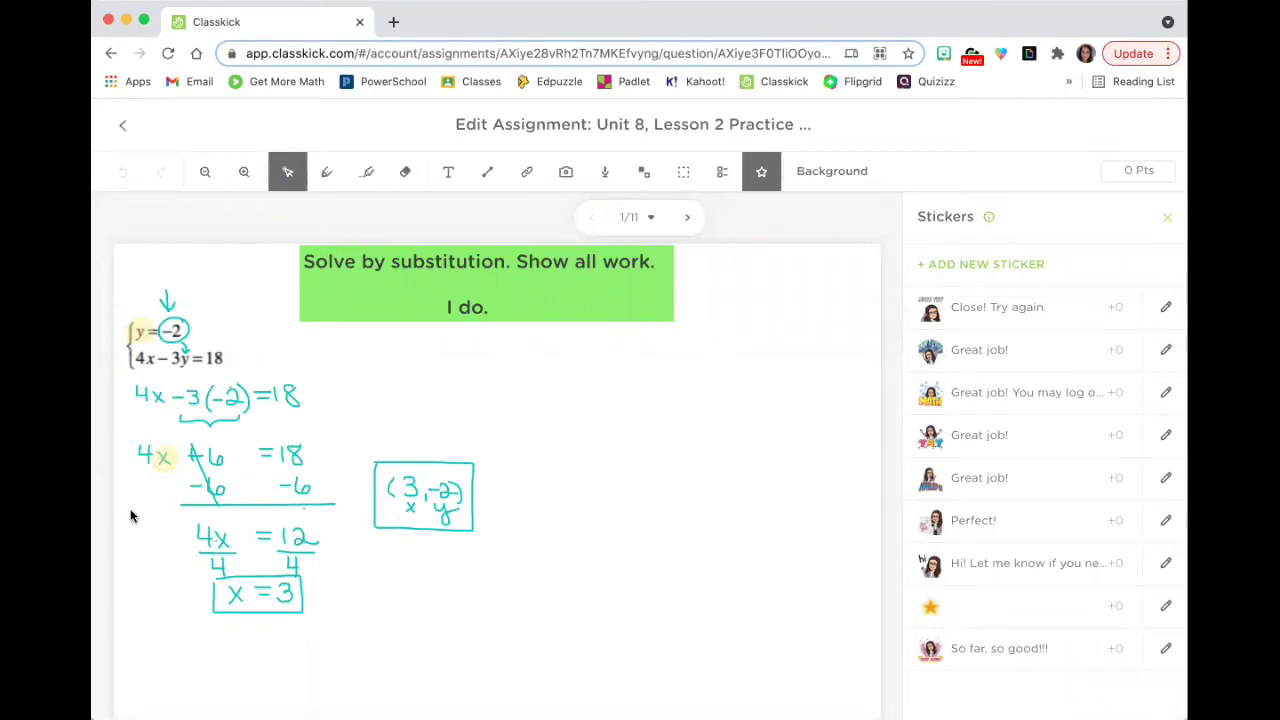
pyautogui.click(687, 218)
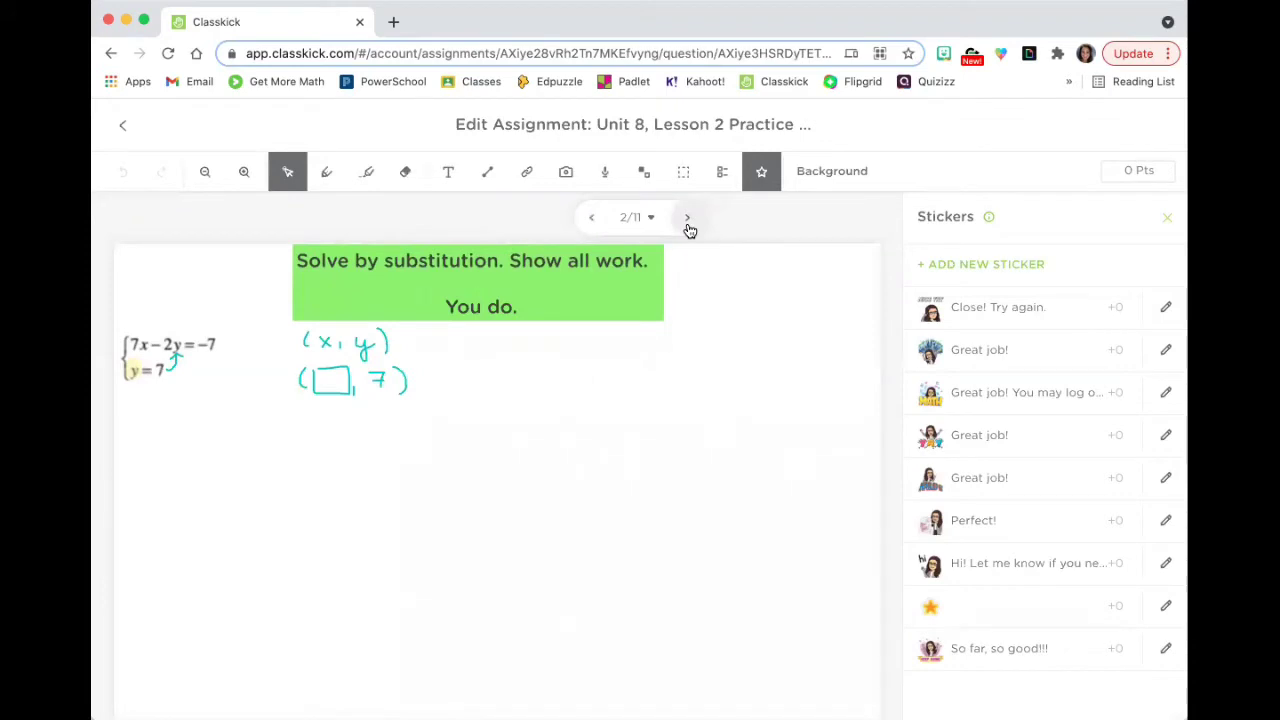
pyautogui.click(123, 126)
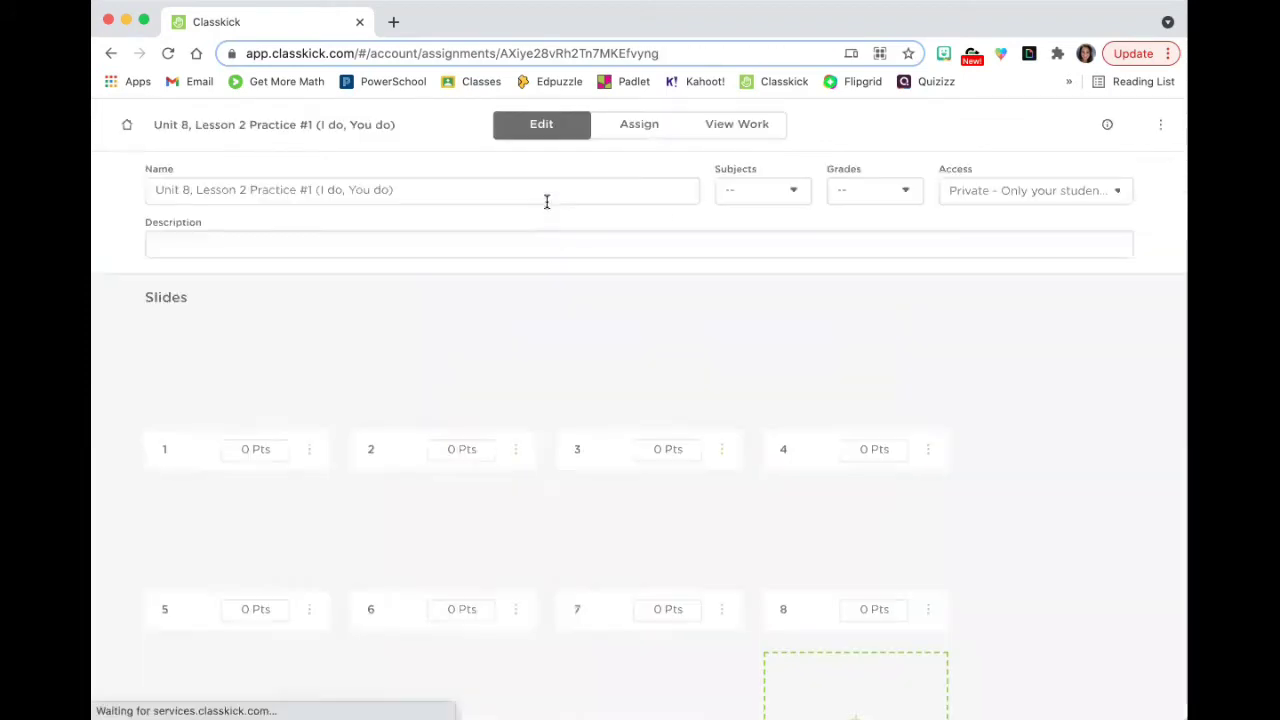
# Step: Display the Algebra students' work for slide 2 only, check the filter settings, and review their solutions and the feedback through the roster
pyautogui.click(733, 128)
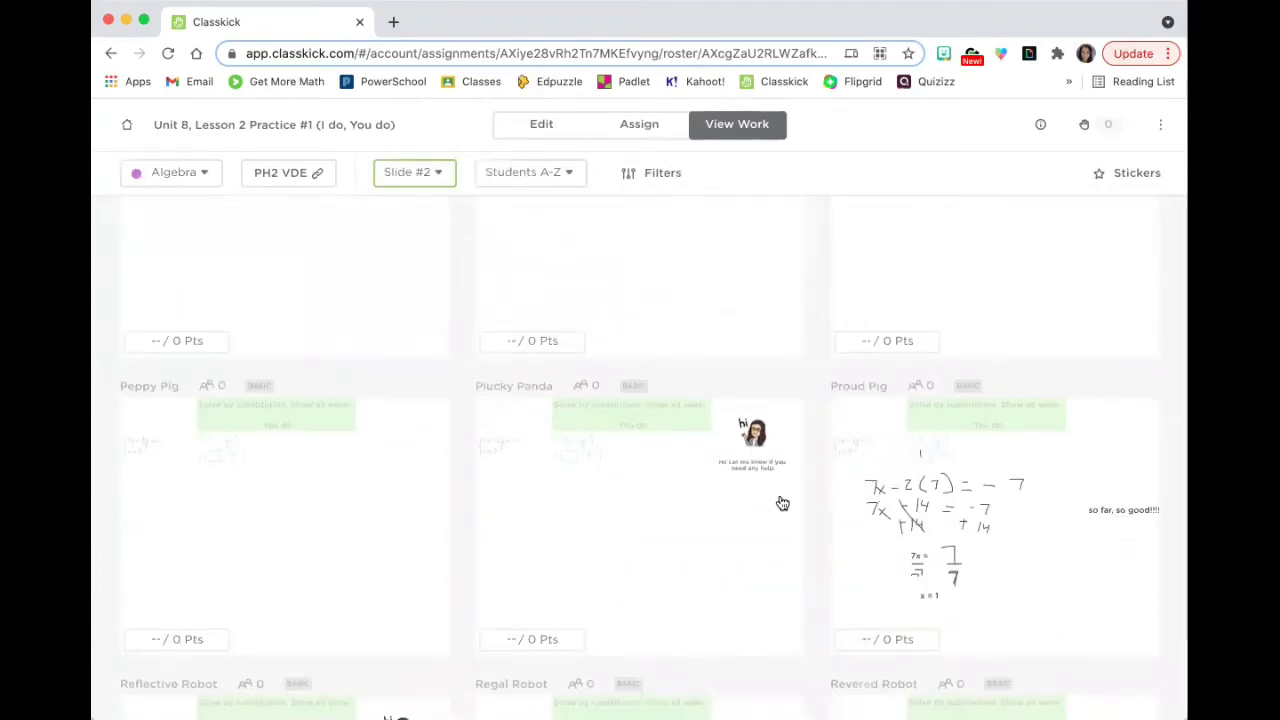
pyautogui.click(641, 180)
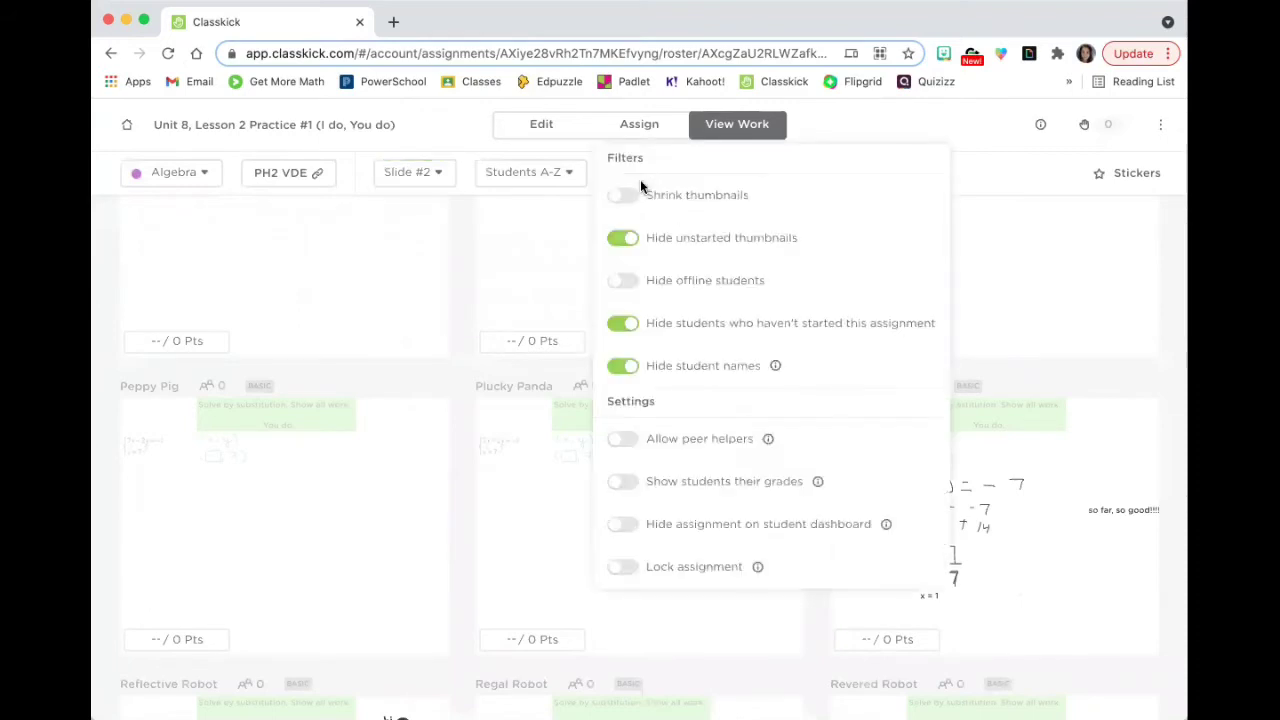
pyautogui.click(539, 309)
pyautogui.scroll(-5, 528, 412)
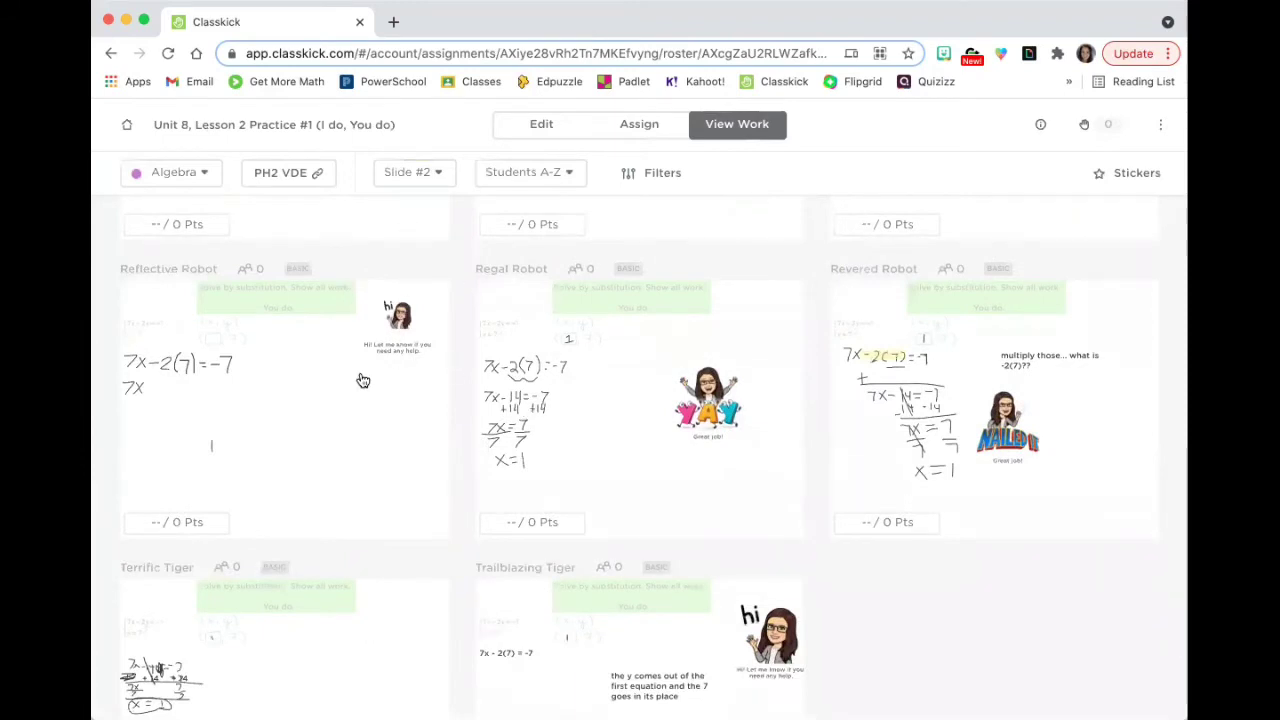
pyautogui.scroll(-3, 656, 560)
pyautogui.scroll(15, 658, 566)
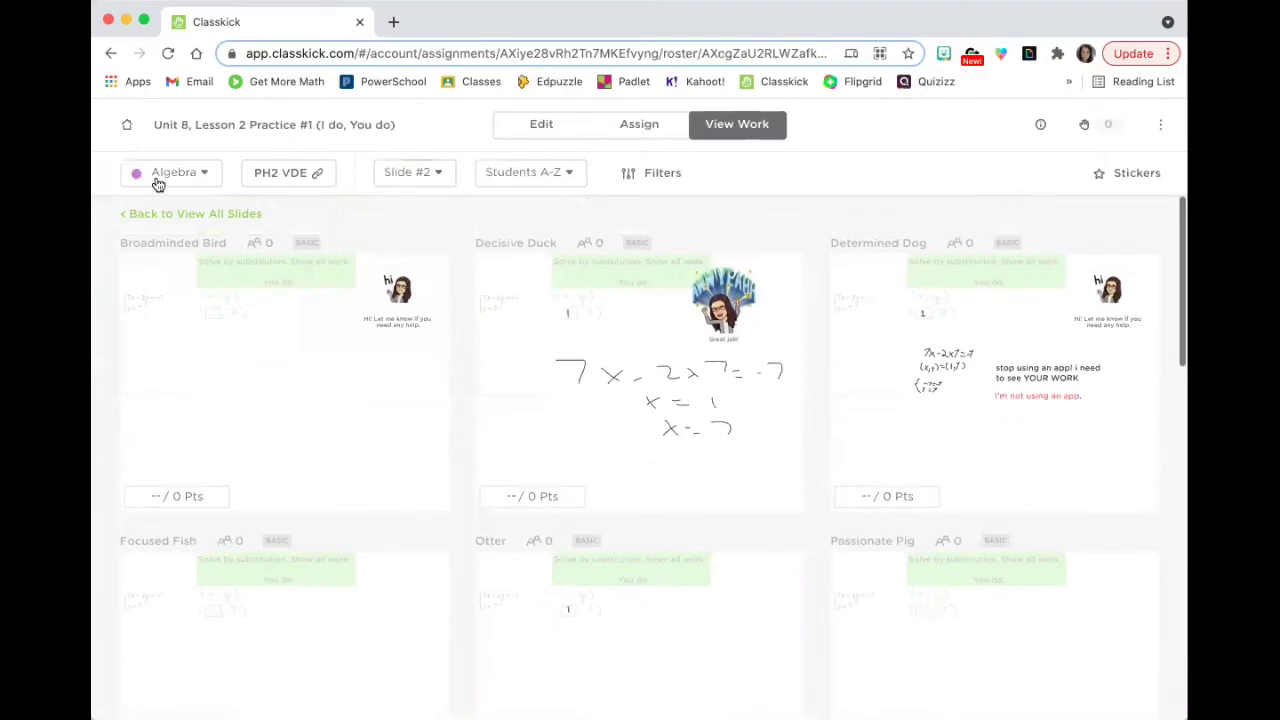
# Step: Return to the practice folder and open slide 1 of Unit 7, Lesson 1 Practice (Solve Abs. Value) for editing
pyautogui.click(127, 125)
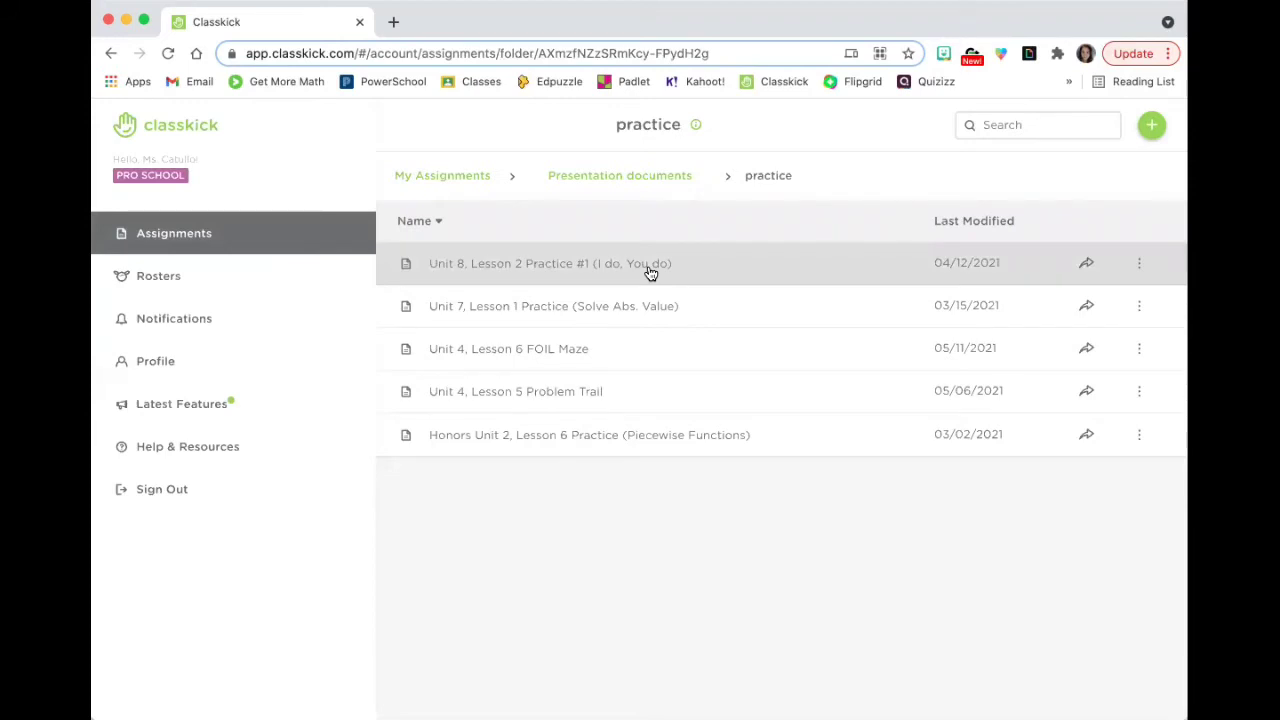
pyautogui.click(646, 293)
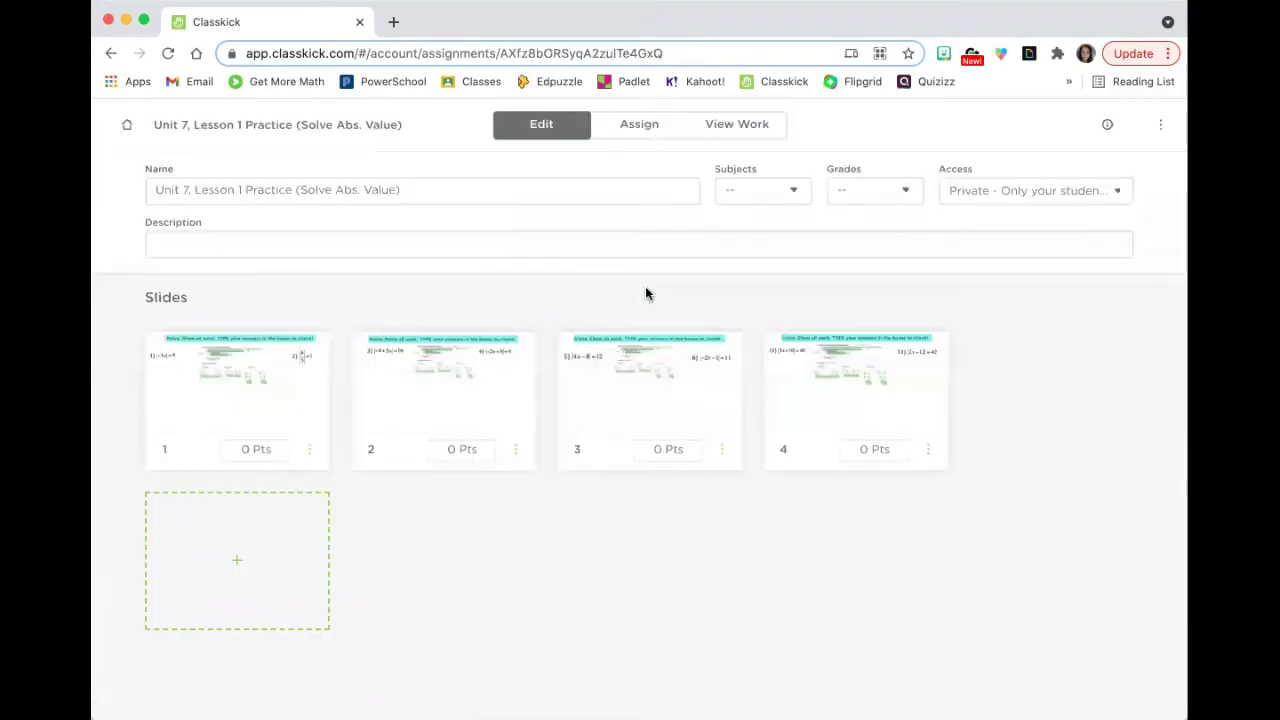
pyautogui.click(241, 373)
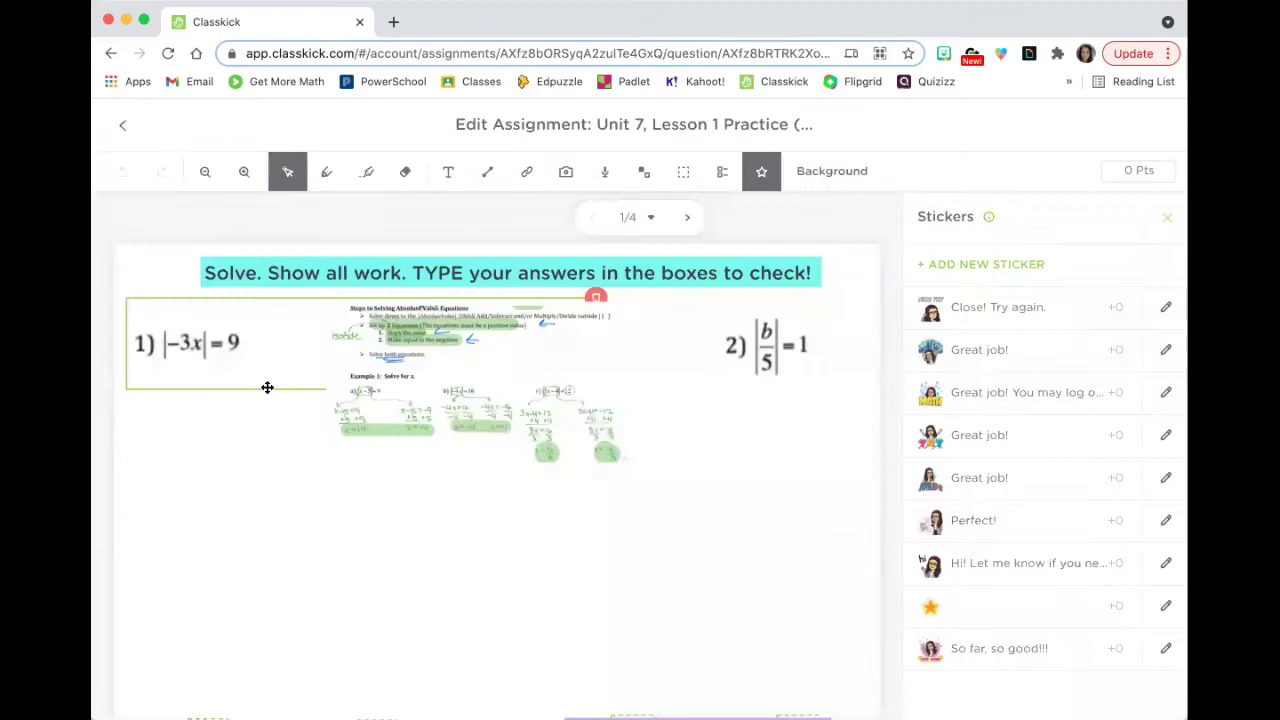
# Step: Examine the notes image near the top of slide 1 and the answer boxes in the purple x and b answer lines
pyautogui.click(460, 347)
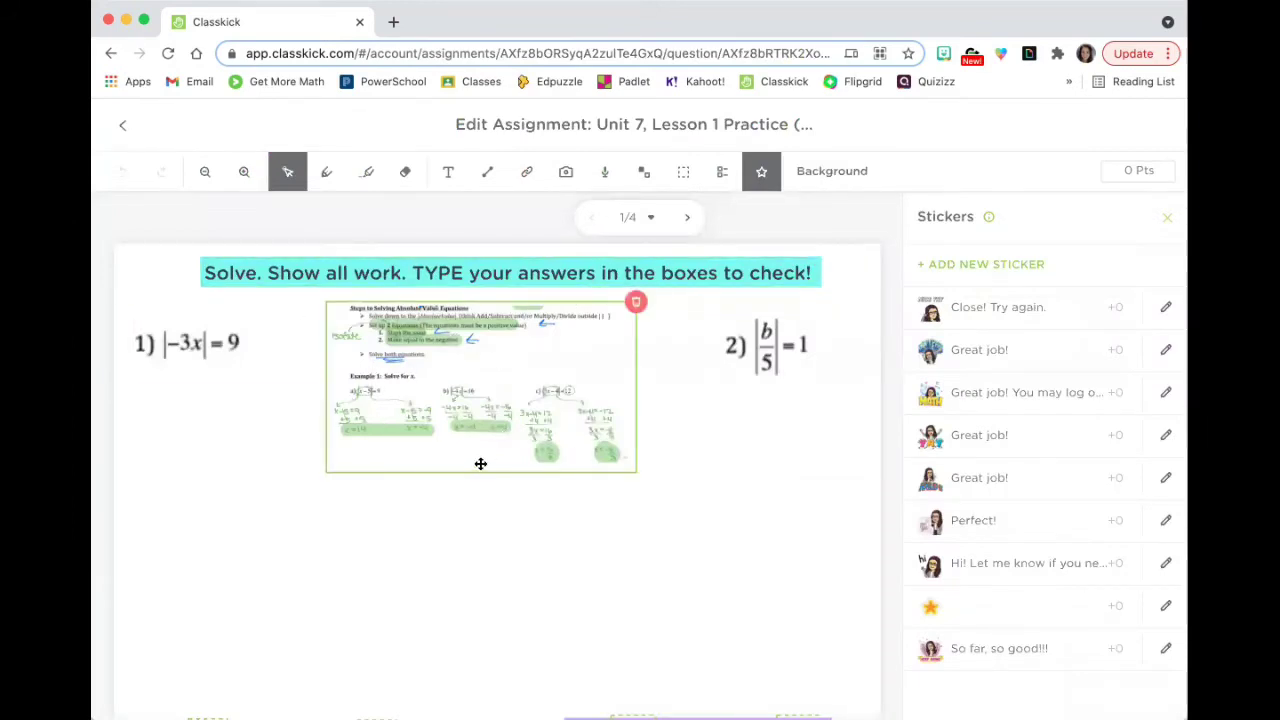
pyautogui.scroll(-3, 480, 462)
pyautogui.click(184, 543)
pyautogui.click(196, 540)
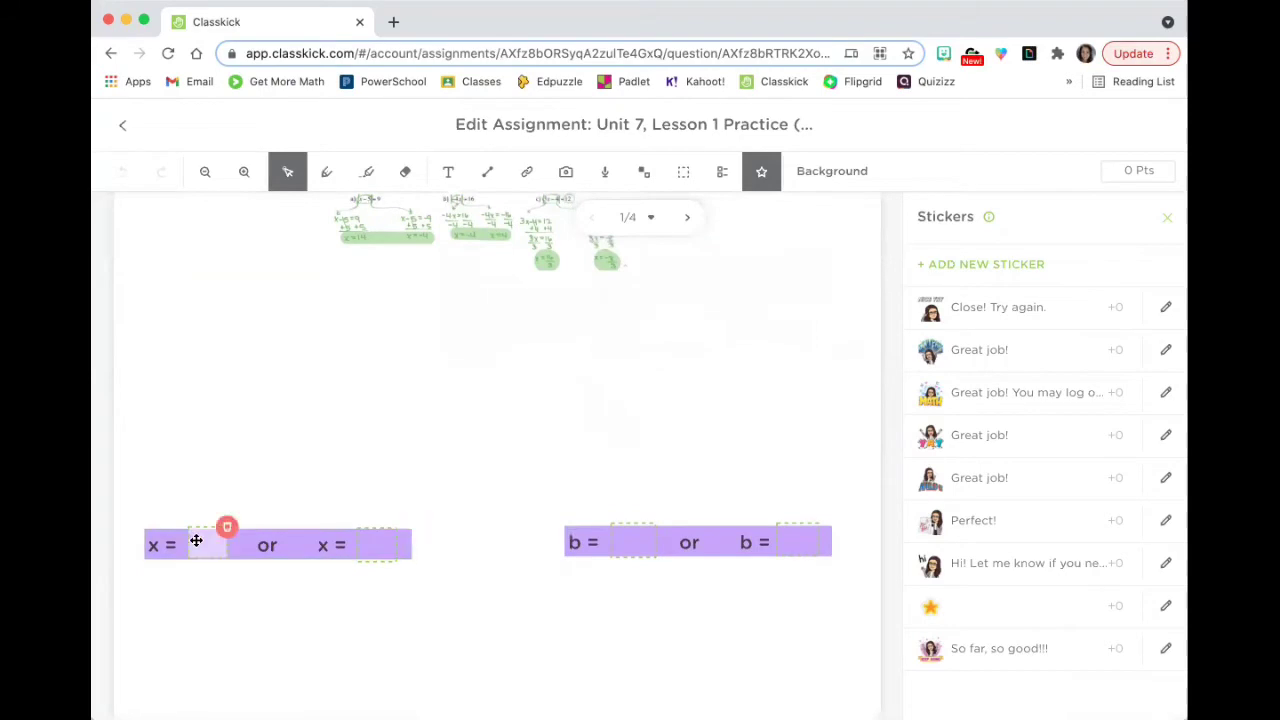
pyautogui.click(432, 553)
pyautogui.scroll(3, 509, 558)
# Step: Enlarge the page around the notes image to read the absolute value equation steps and worked examples
pyautogui.click(453, 387)
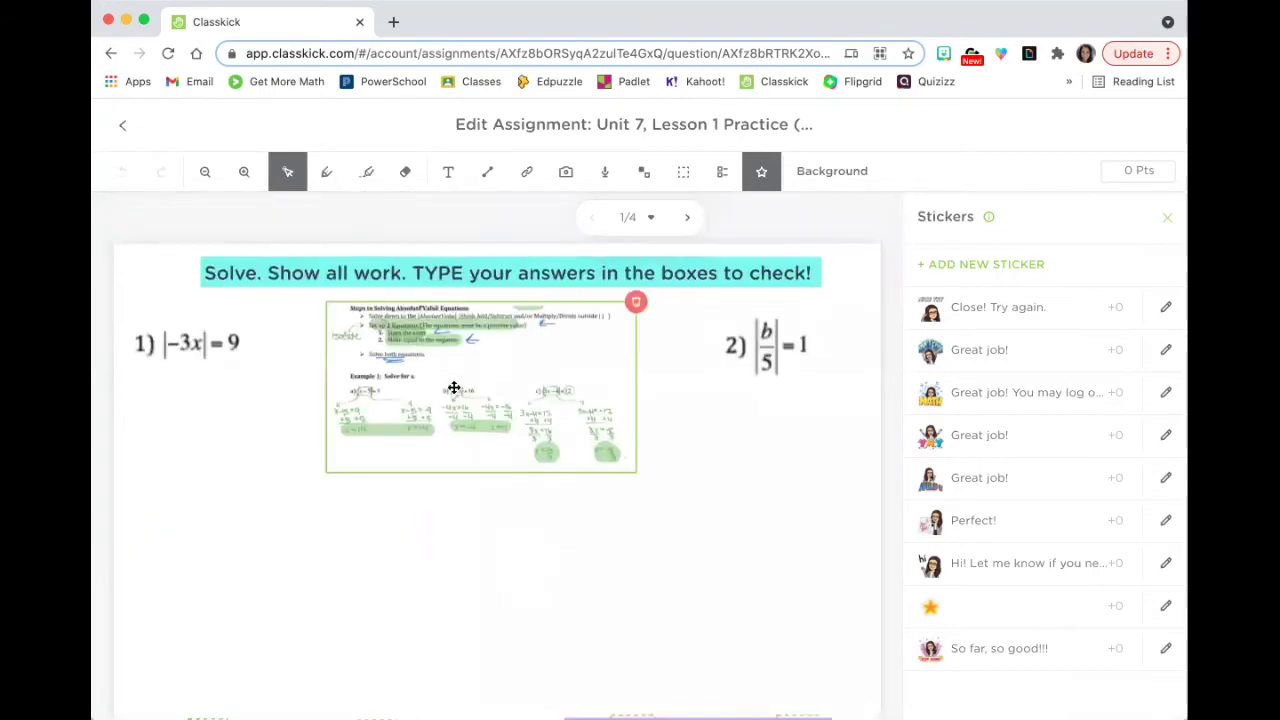
pyautogui.click(453, 387)
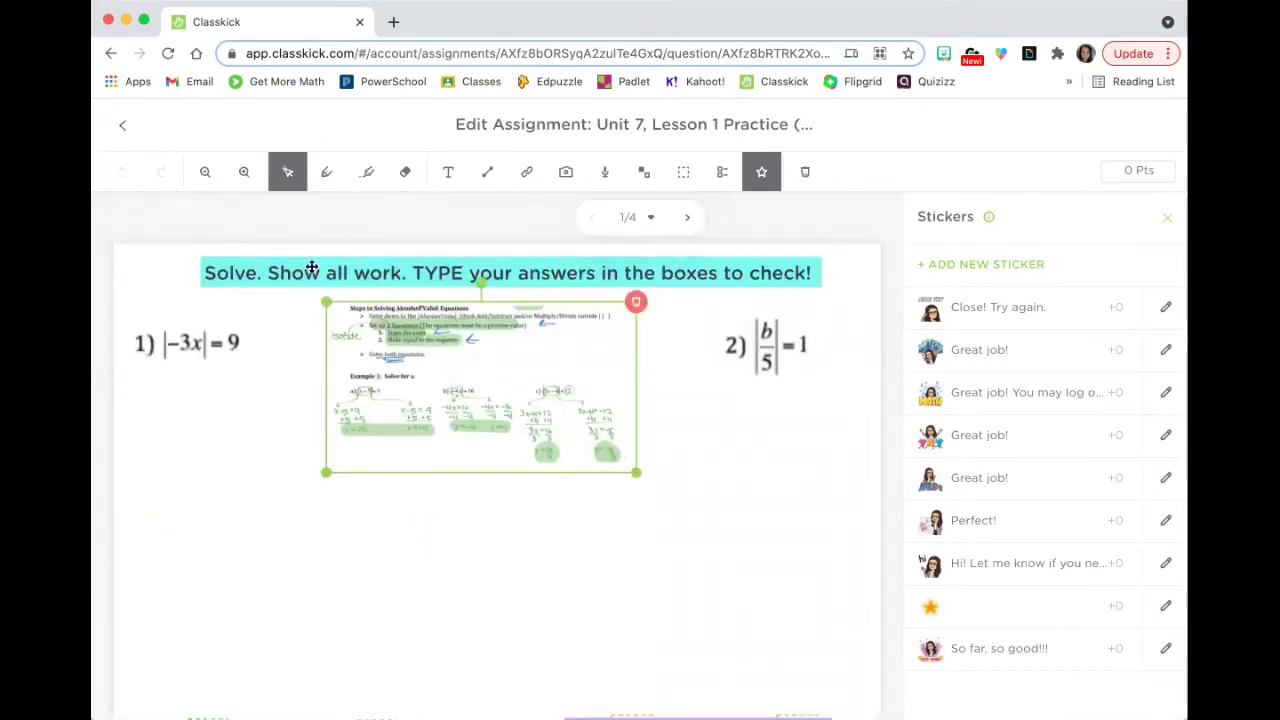
pyautogui.press('super+equal')
pyautogui.press('super+equal')
pyautogui.press('super+equal')
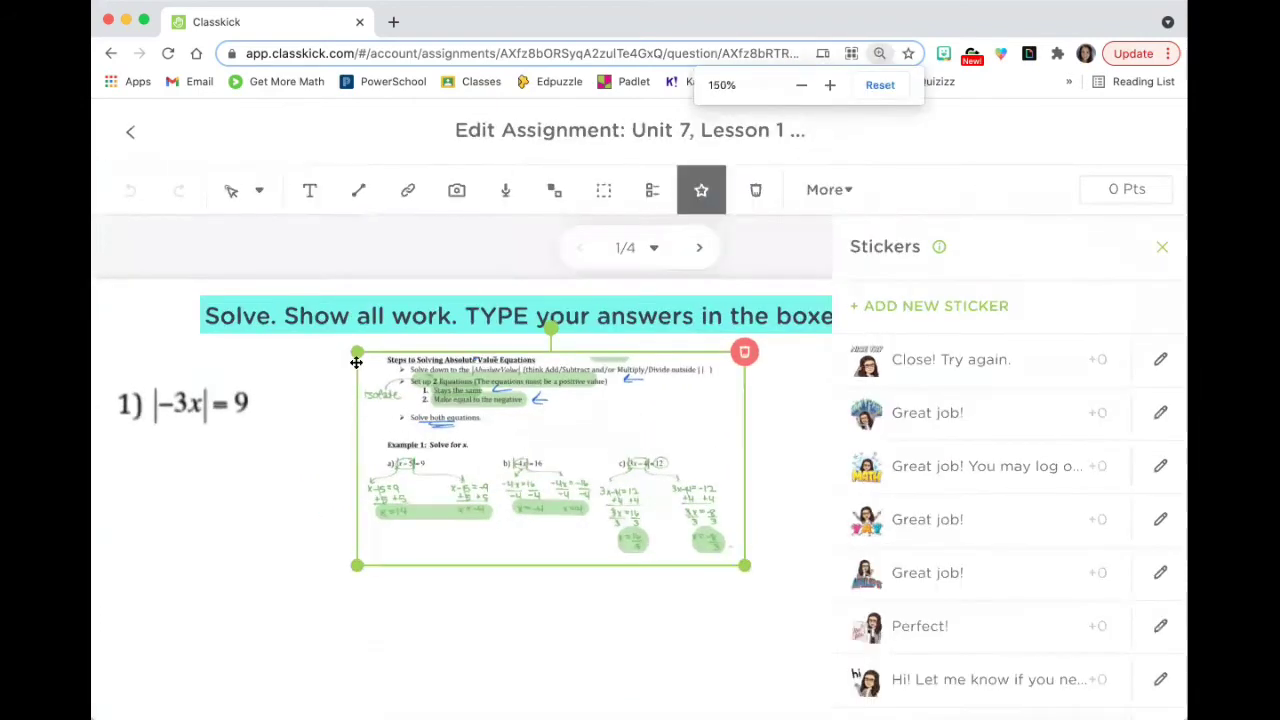
pyautogui.hscroll(5, 373, 604)
pyautogui.scroll(-2, 373, 604)
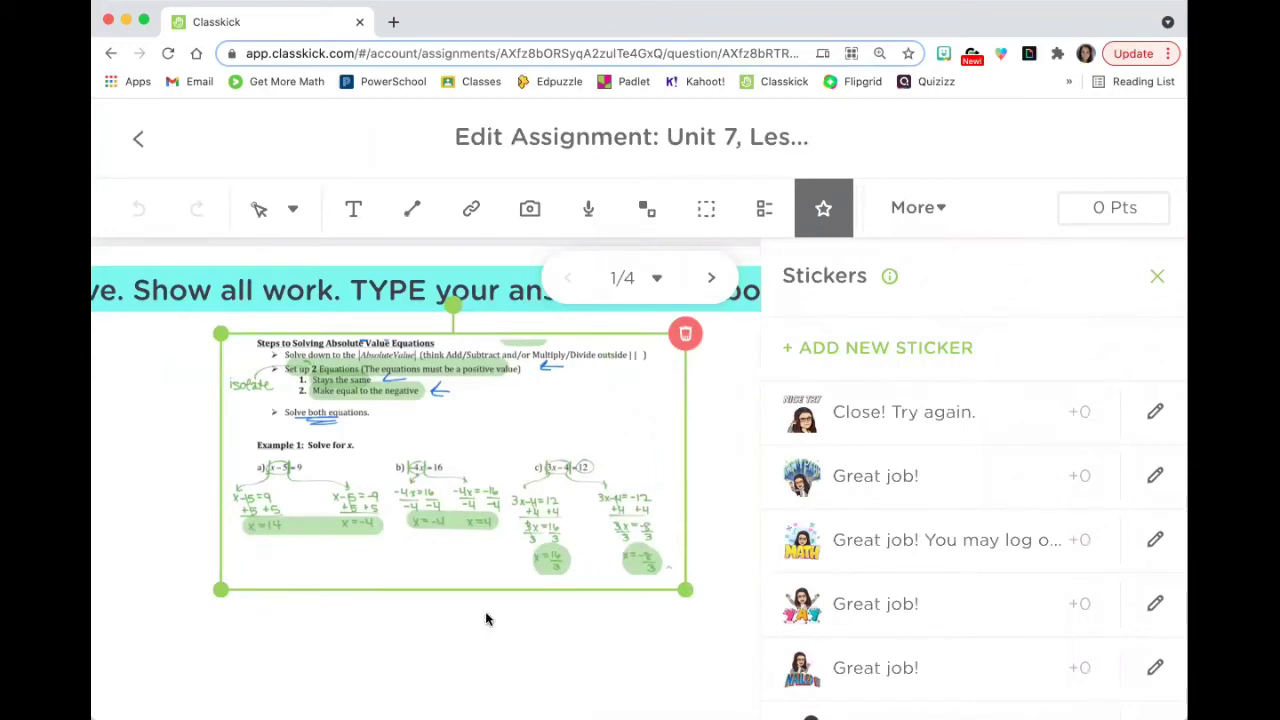
pyautogui.click(557, 642)
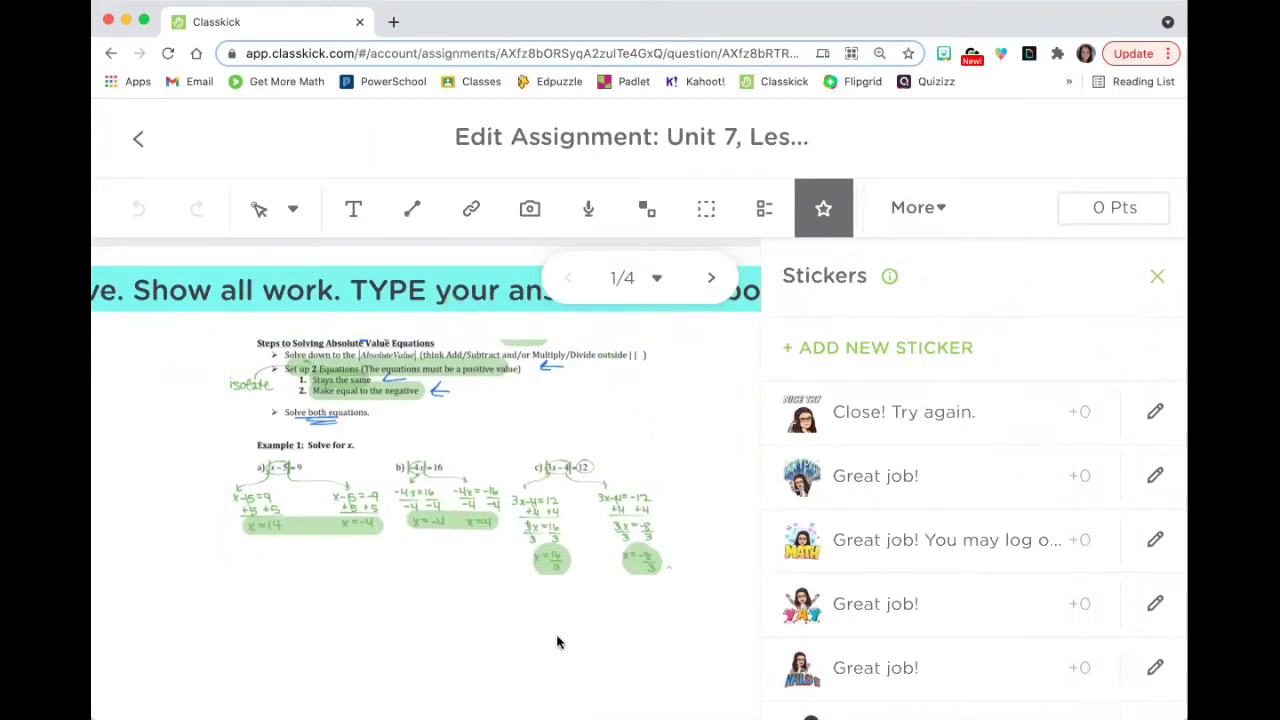
# Step: Close the sticker list and look over slide 1 from the notes image down to the x and b answer boxes
pyautogui.click(1155, 276)
pyautogui.click(608, 465)
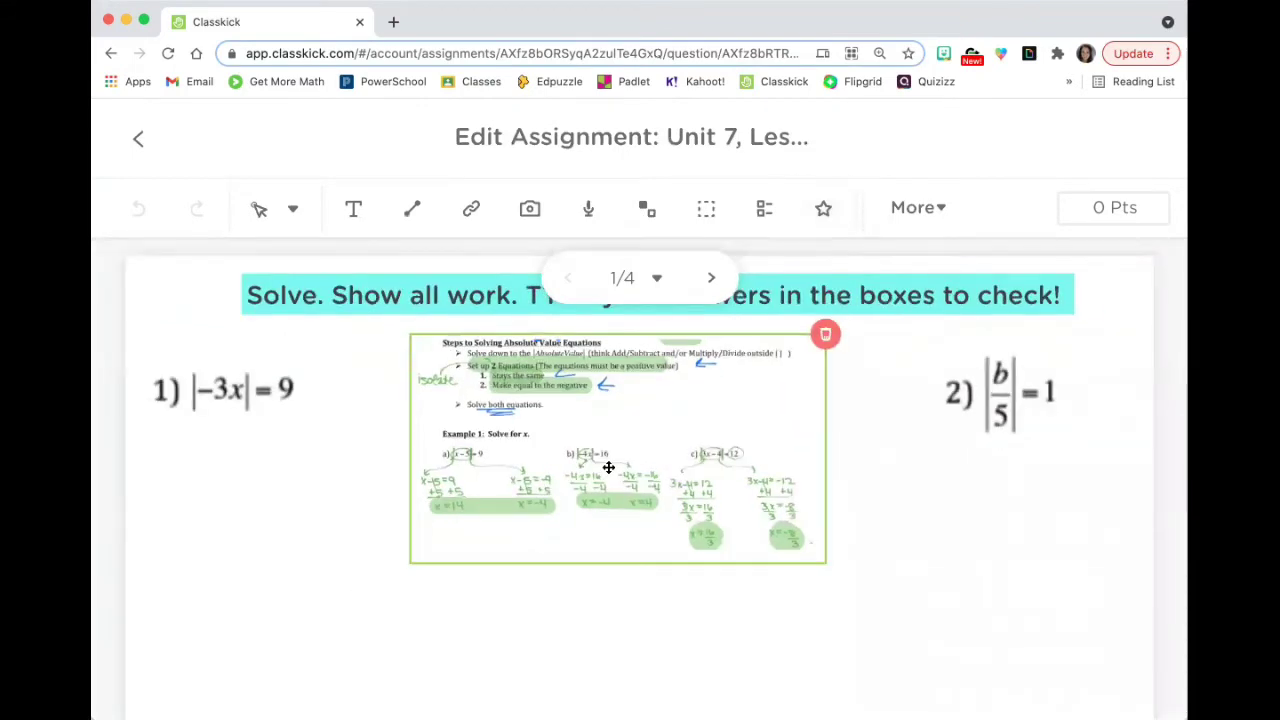
pyautogui.scroll(-8, 575, 482)
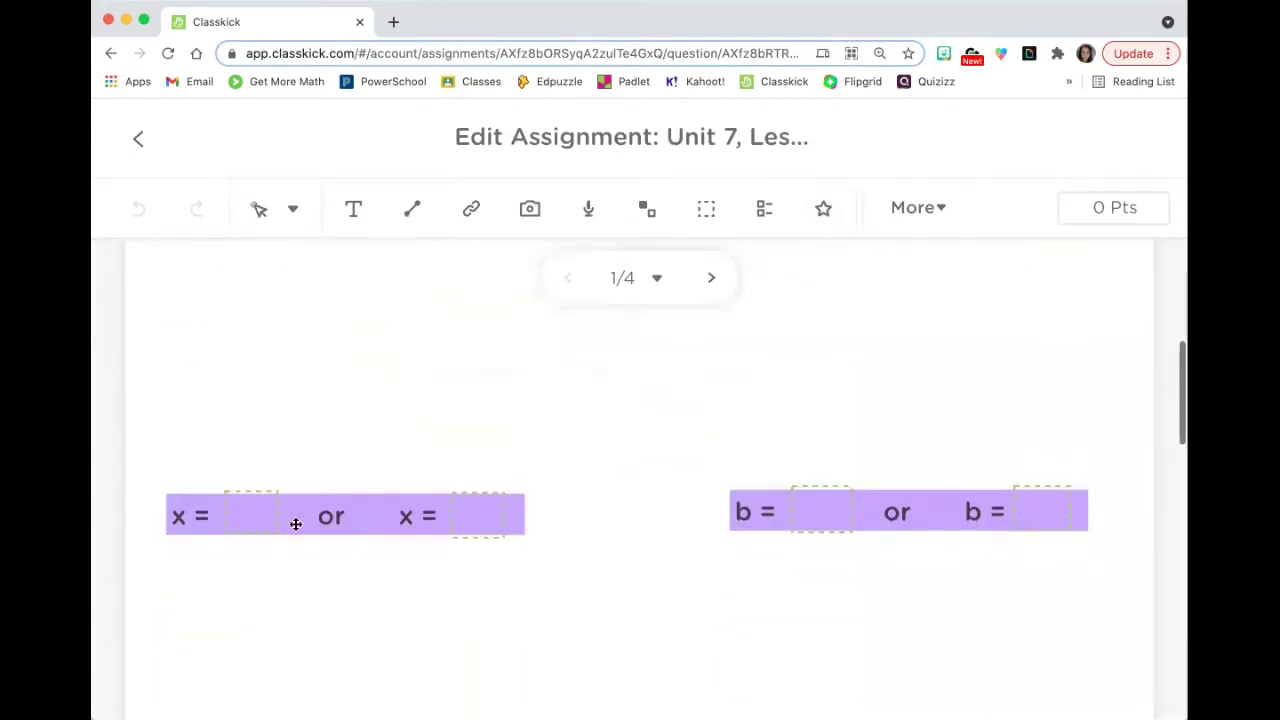
# Step: Display the Algebra 1 students' work on all four slides, with the page reduced so more students fit
pyautogui.click(138, 138)
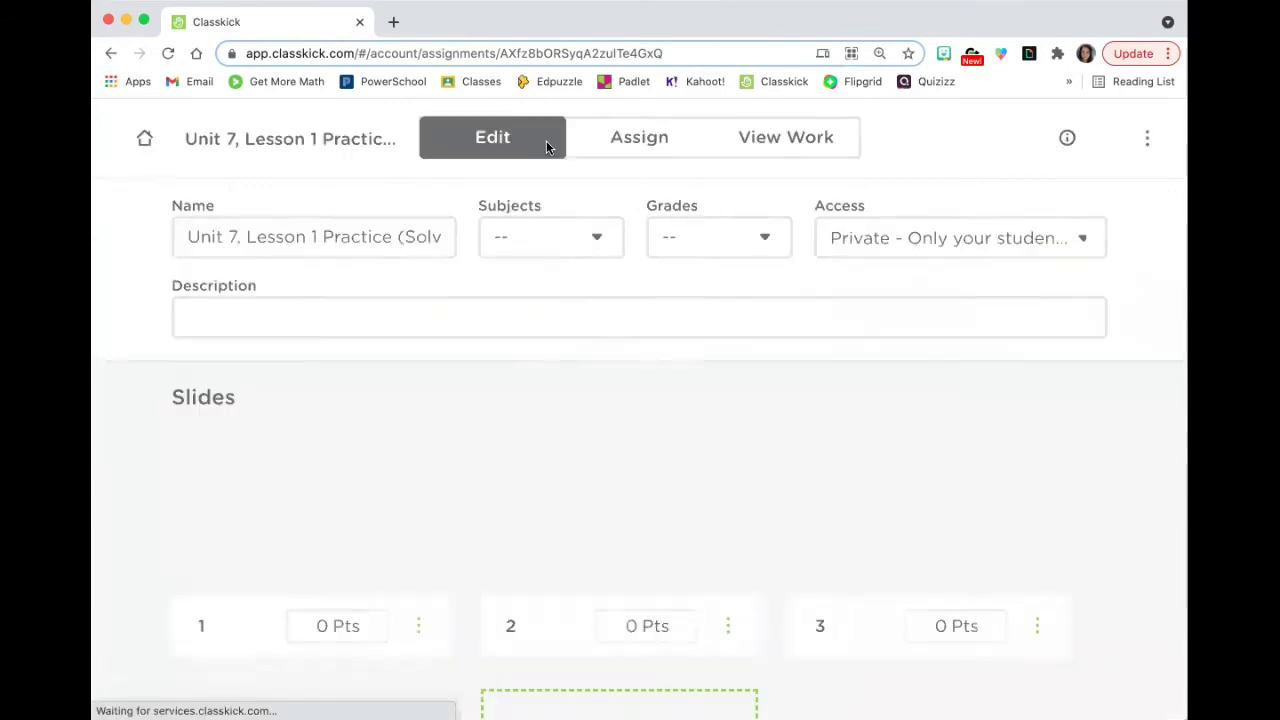
pyautogui.click(806, 140)
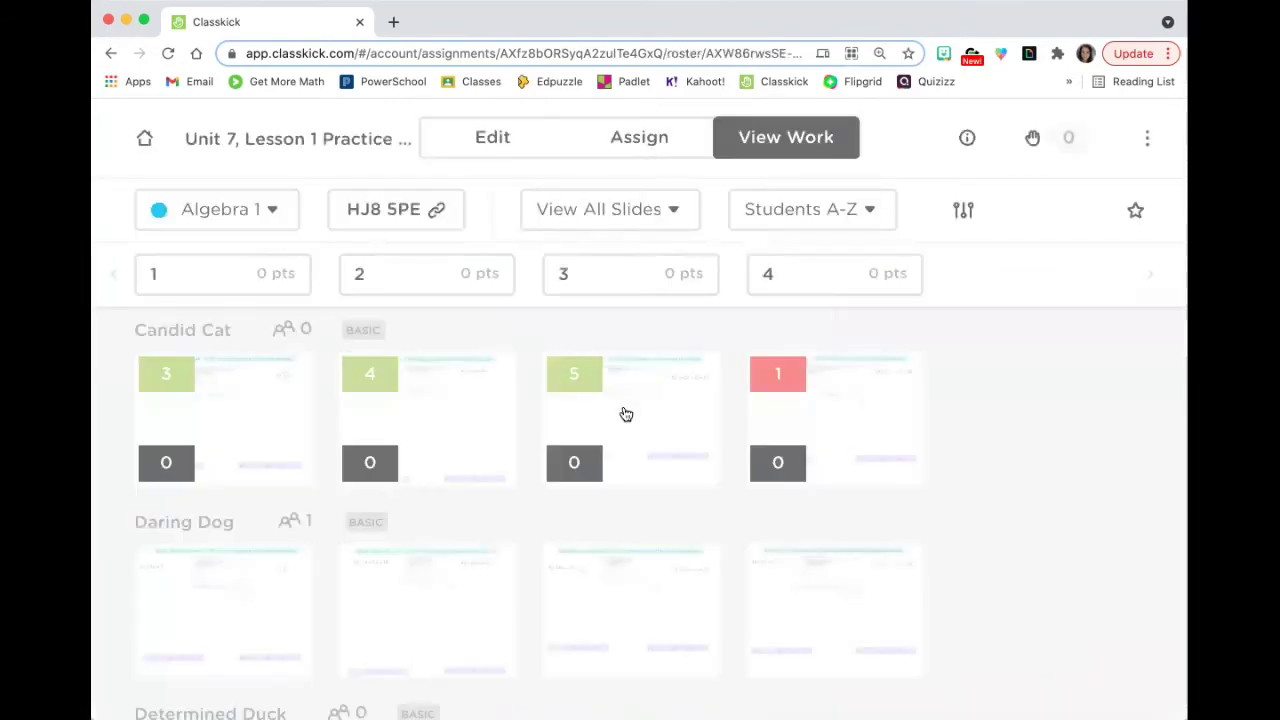
pyautogui.press('super+minus')
pyautogui.press('super+minus')
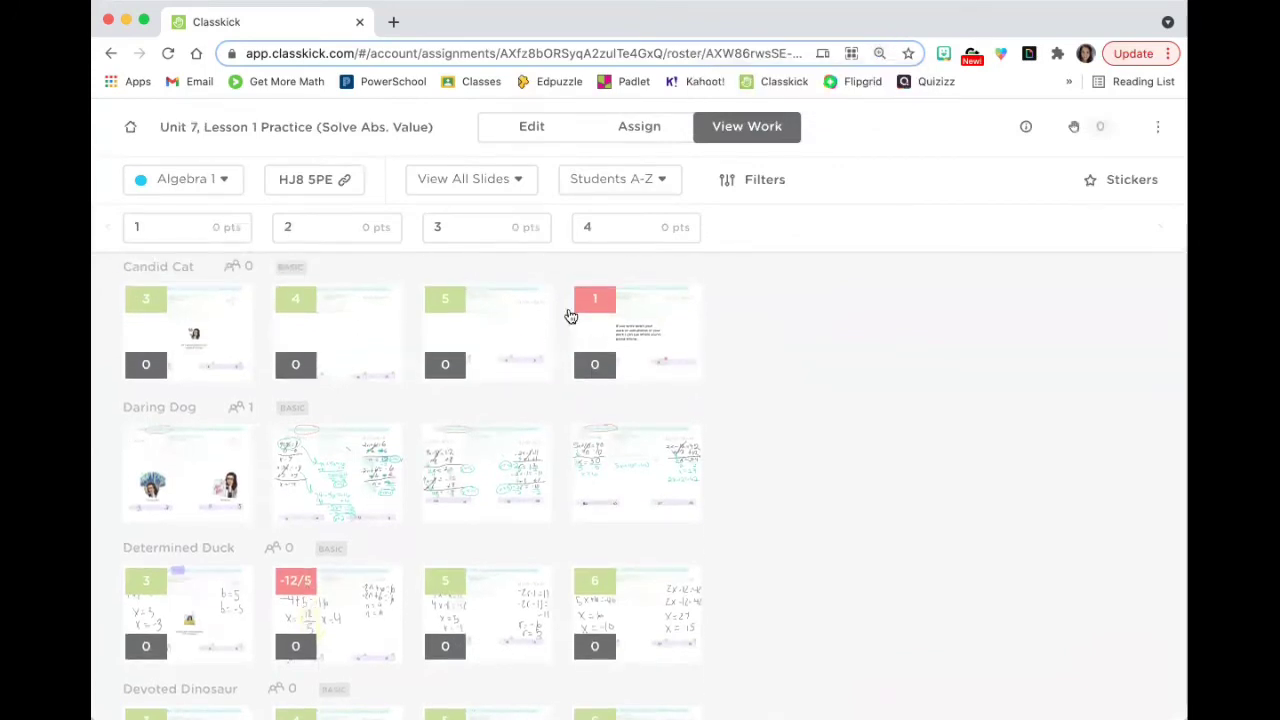
# Step: View Candid Cat's slide 4, read the typed comment below the notes image, and return to the student work overview
pyautogui.click(640, 337)
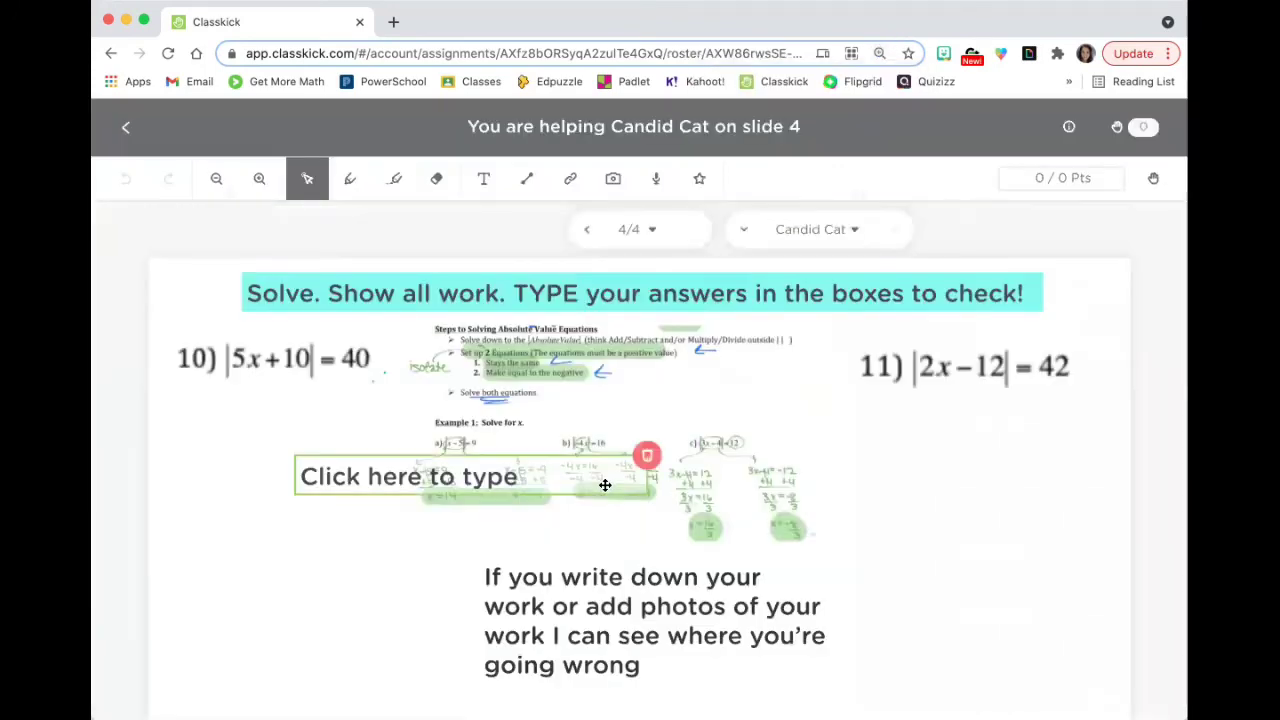
pyautogui.scroll(-1, 605, 485)
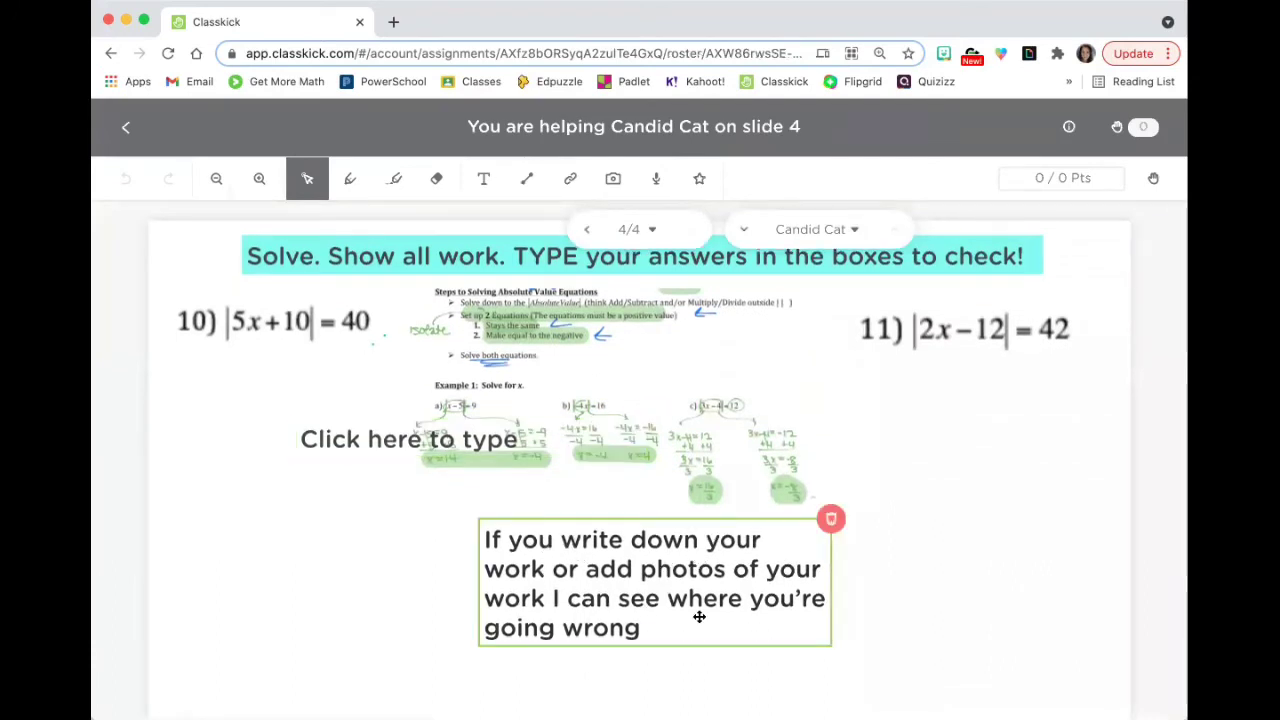
pyautogui.click(127, 118)
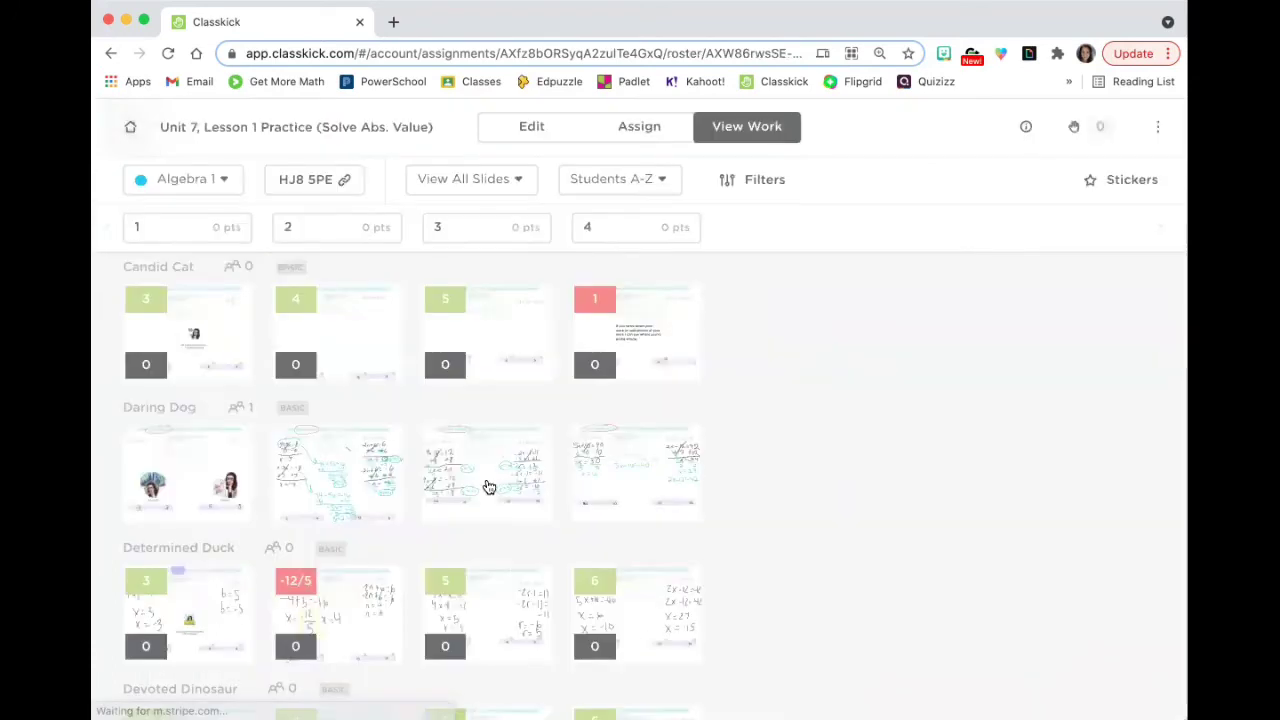
# Step: Review Determined Duck's slide 2 from the handwritten work to the purple answer boxes, including the yellow-highlighted fraction, and return to the overview
pyautogui.click(365, 628)
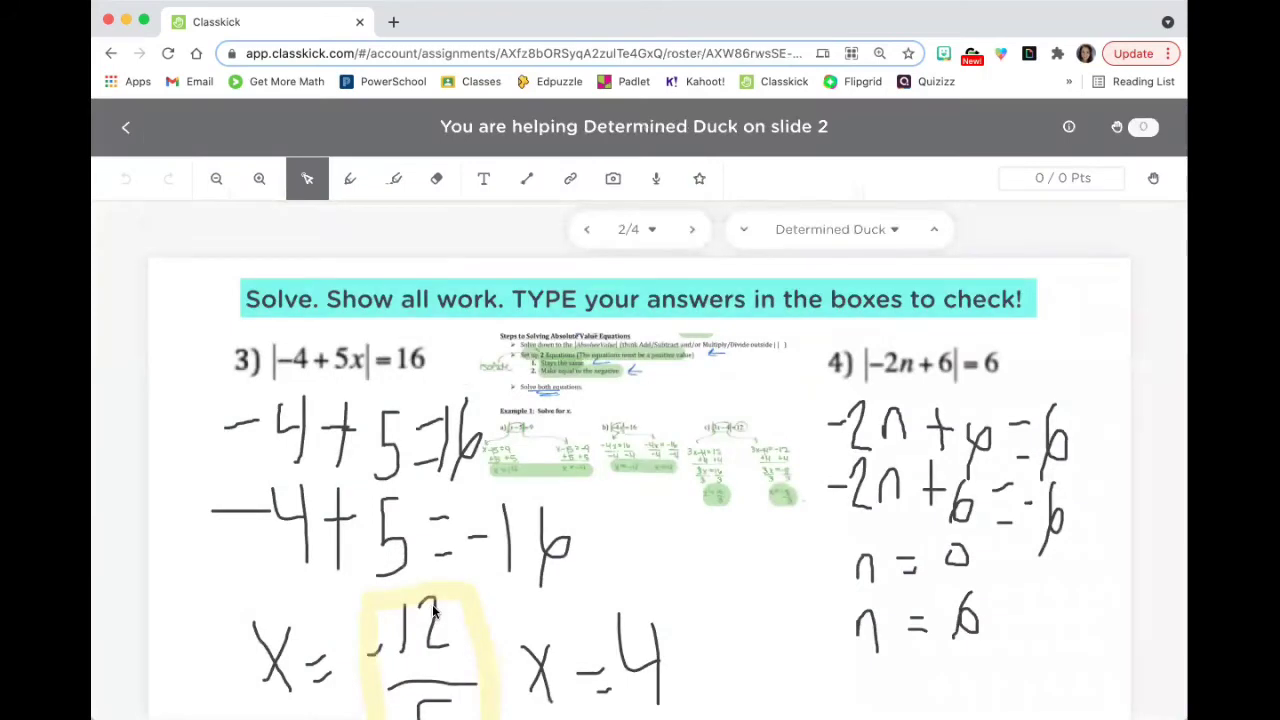
pyautogui.scroll(-3, 400, 447)
pyautogui.scroll(-3, 420, 553)
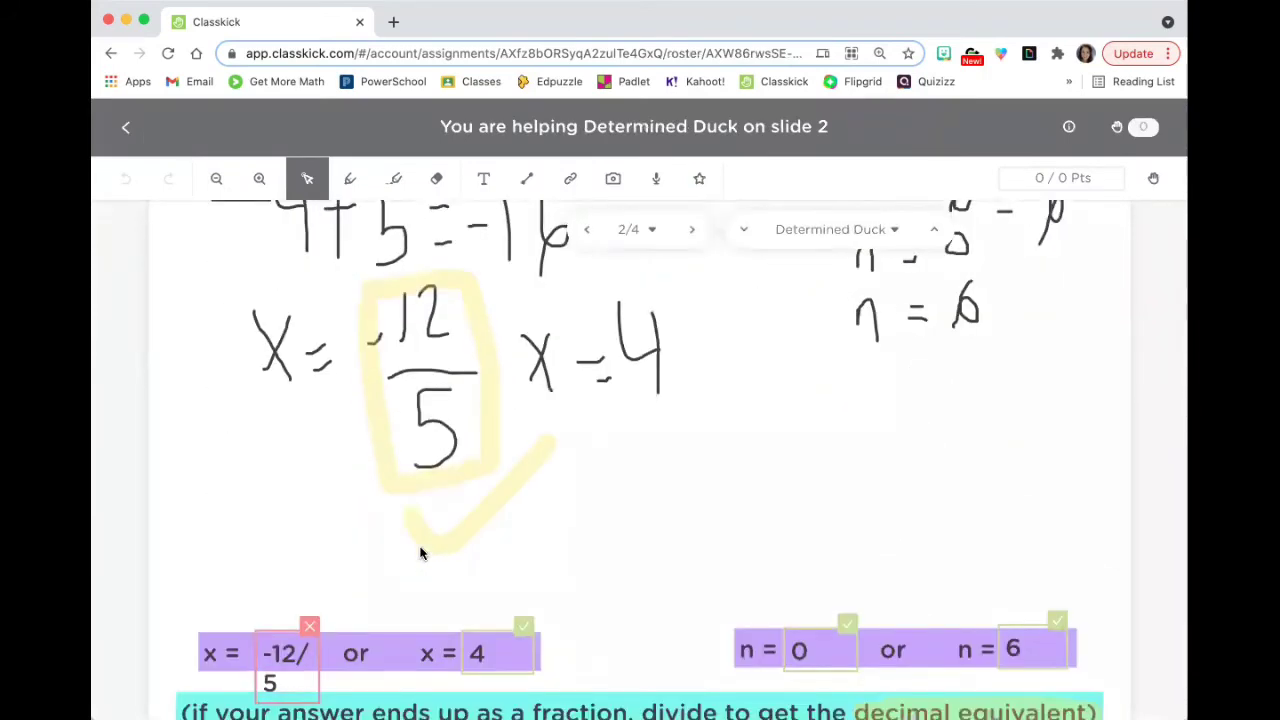
pyautogui.scroll(-1, 420, 553)
pyautogui.click(125, 126)
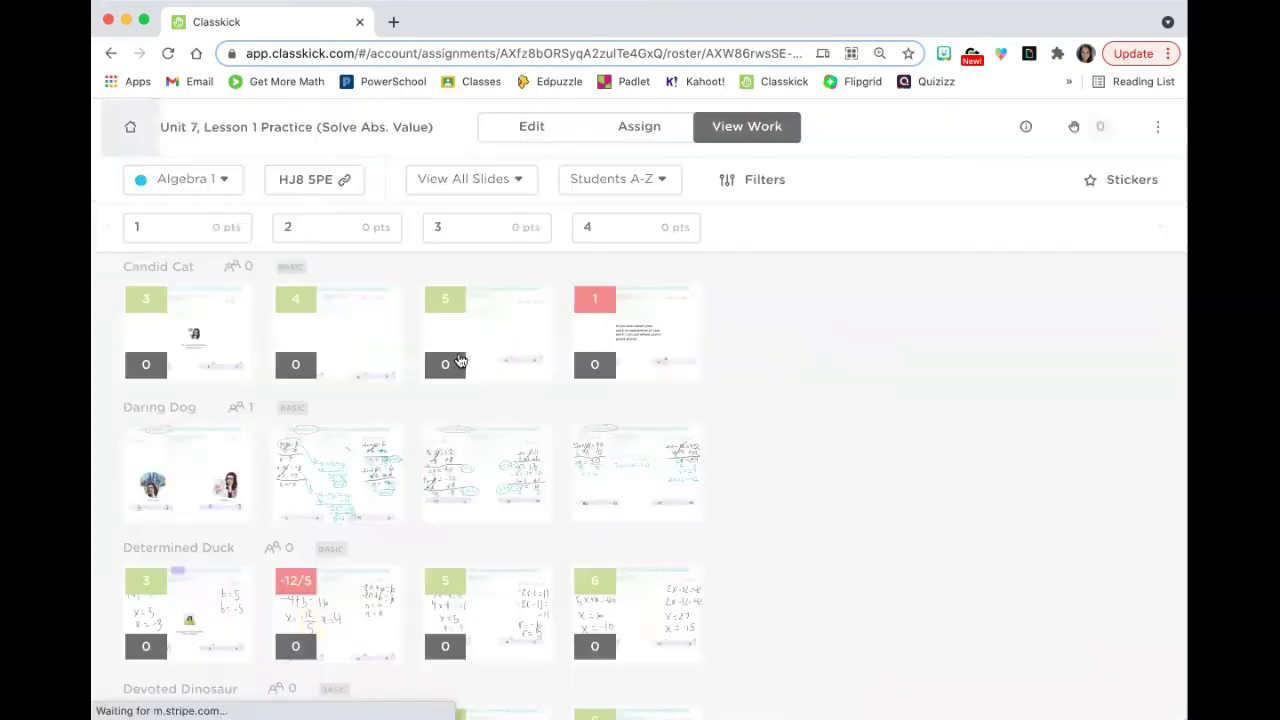
# Step: Reopen Determined Duck's slide 2 to compare the fraction typed in the first x box with the decimal equivalent instruction, and close it
pyautogui.scroll(-3, 525, 414)
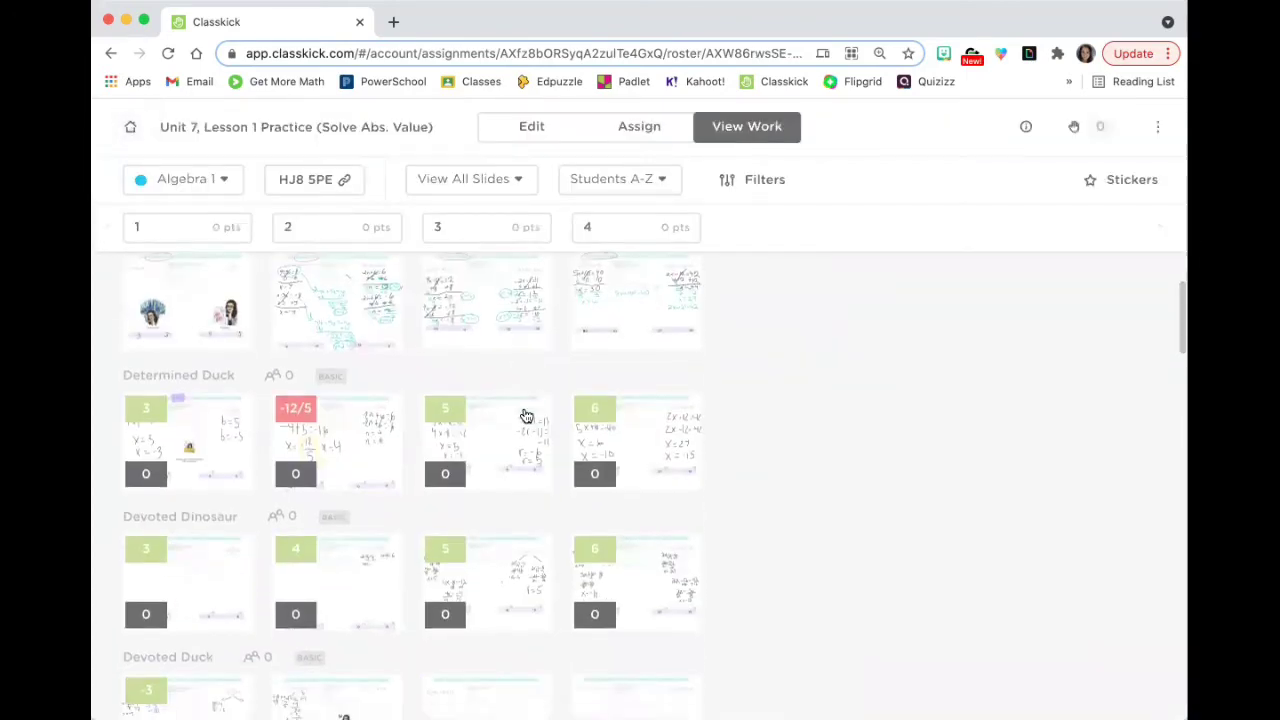
pyautogui.click(347, 447)
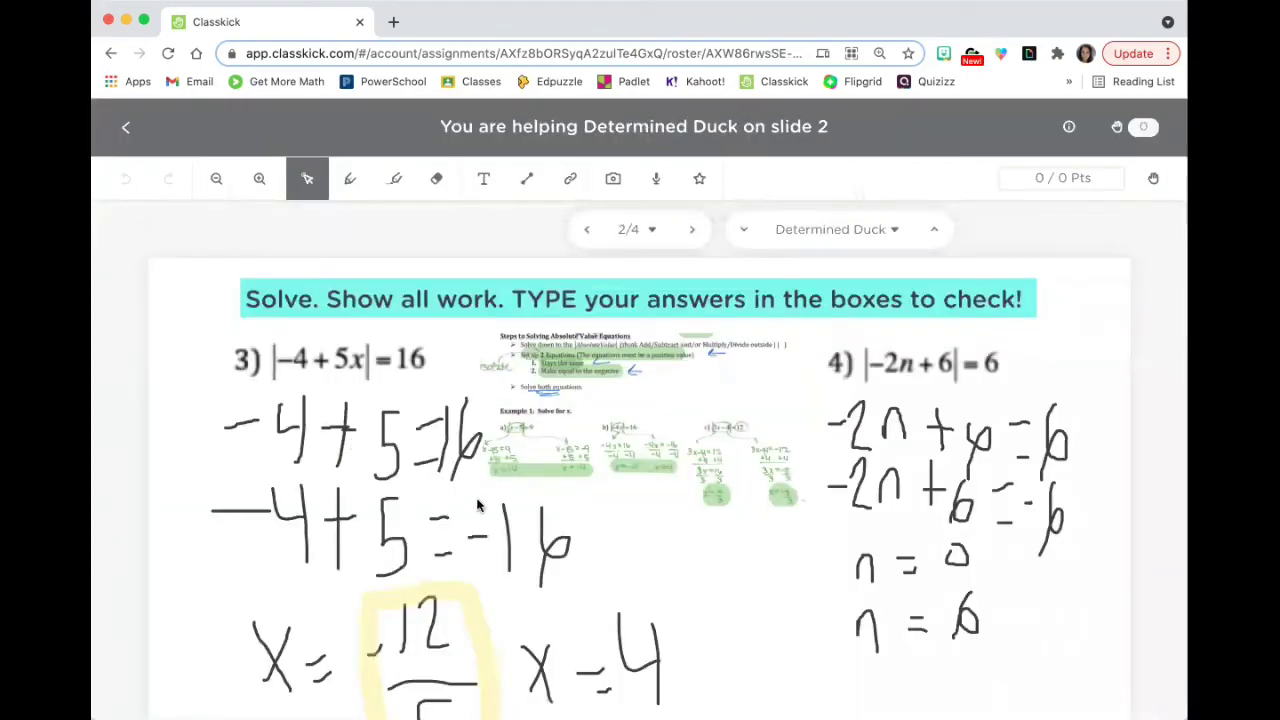
pyautogui.scroll(-3, 478, 505)
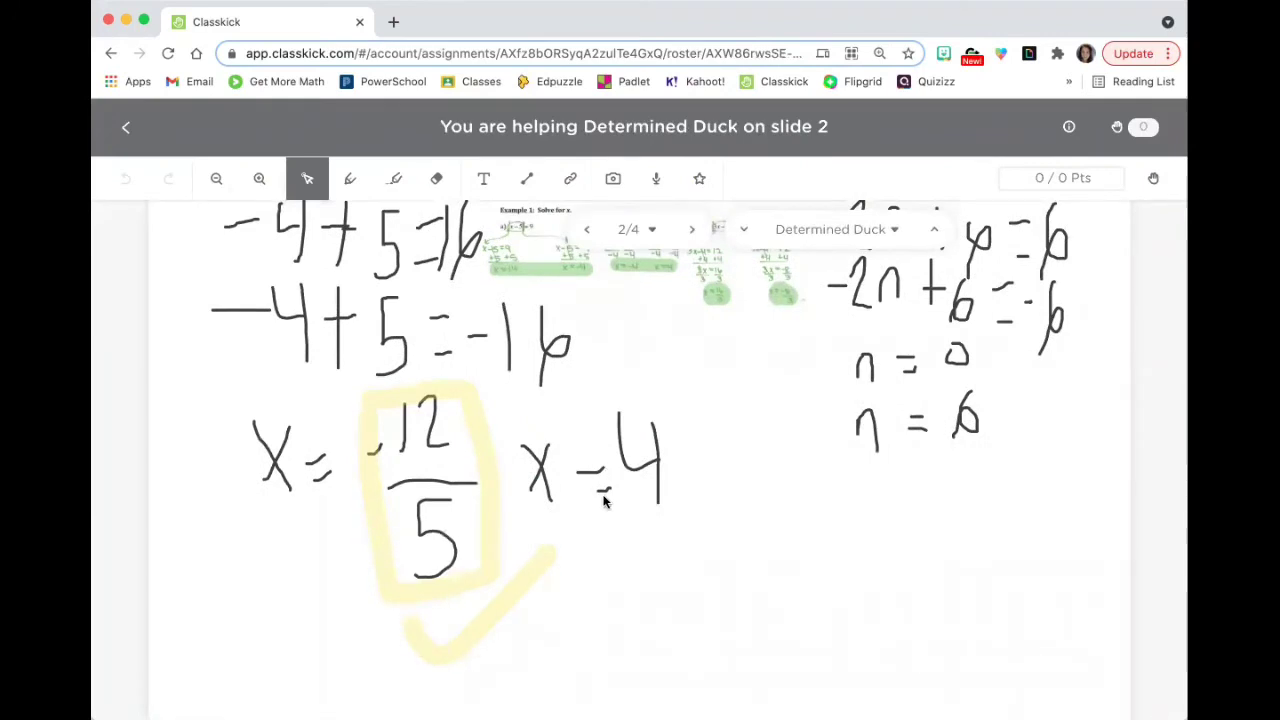
pyautogui.scroll(-3, 604, 502)
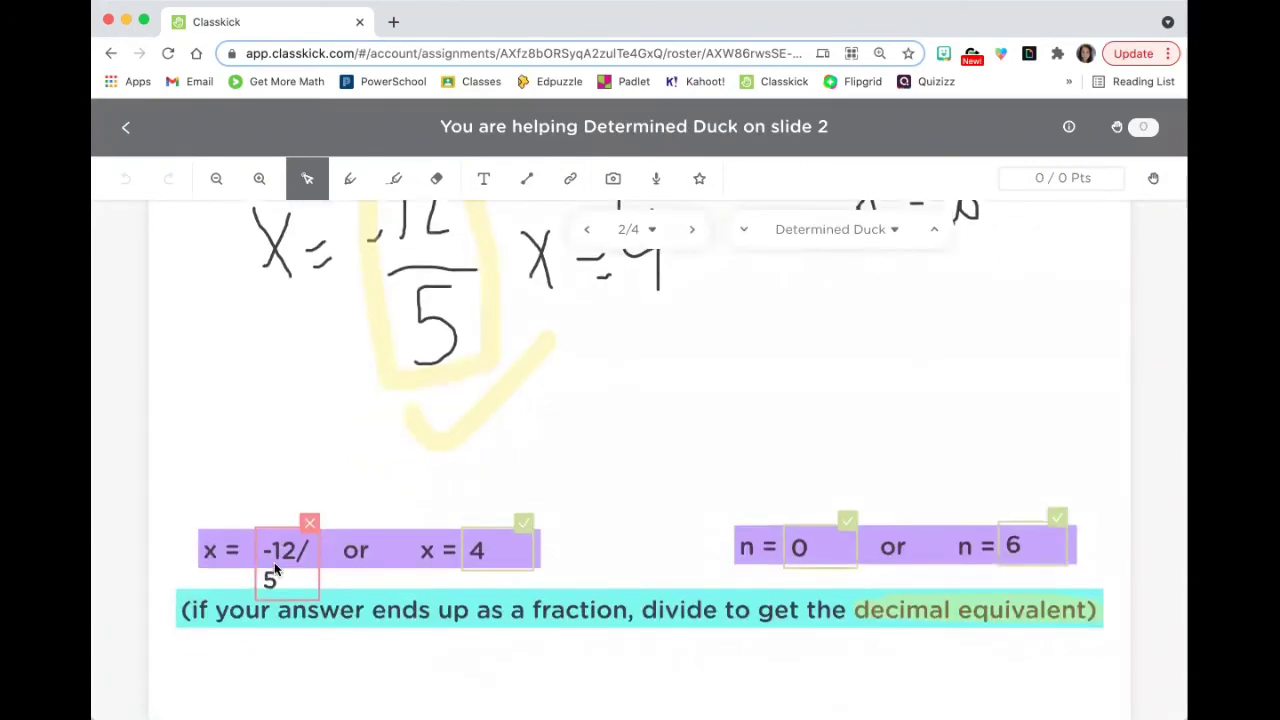
pyautogui.click(125, 126)
# Step: Open slide 2 of the Unit 7 practice for editing, inspect the first x box's acceptable answers, and return to the assignment
pyautogui.click(543, 140)
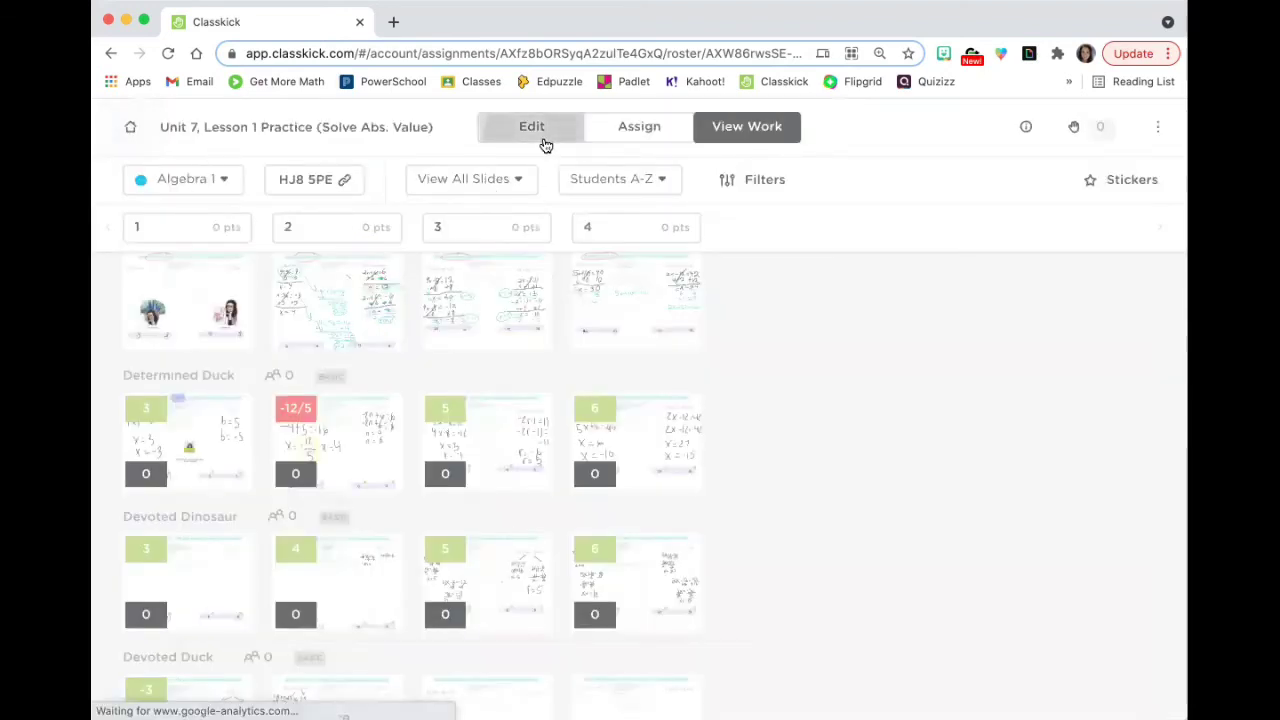
pyautogui.click(433, 445)
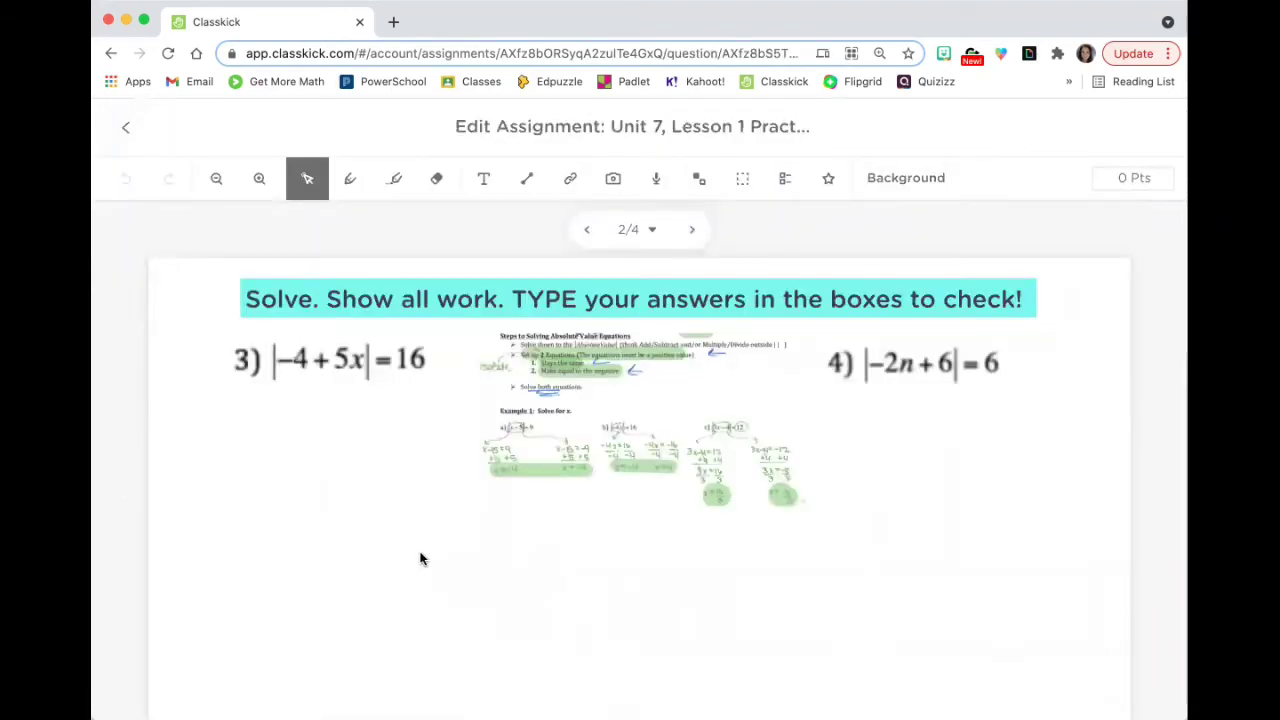
pyautogui.scroll(-5, 423, 557)
pyautogui.click(287, 574)
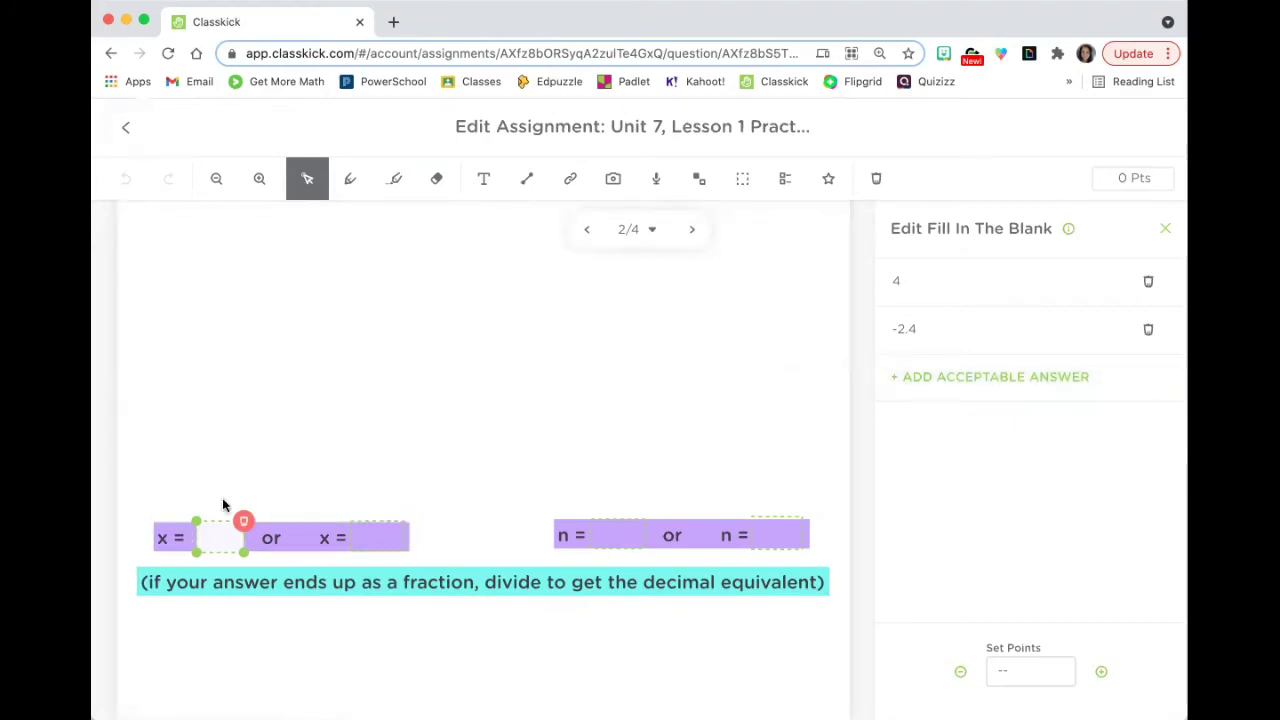
pyautogui.click(124, 132)
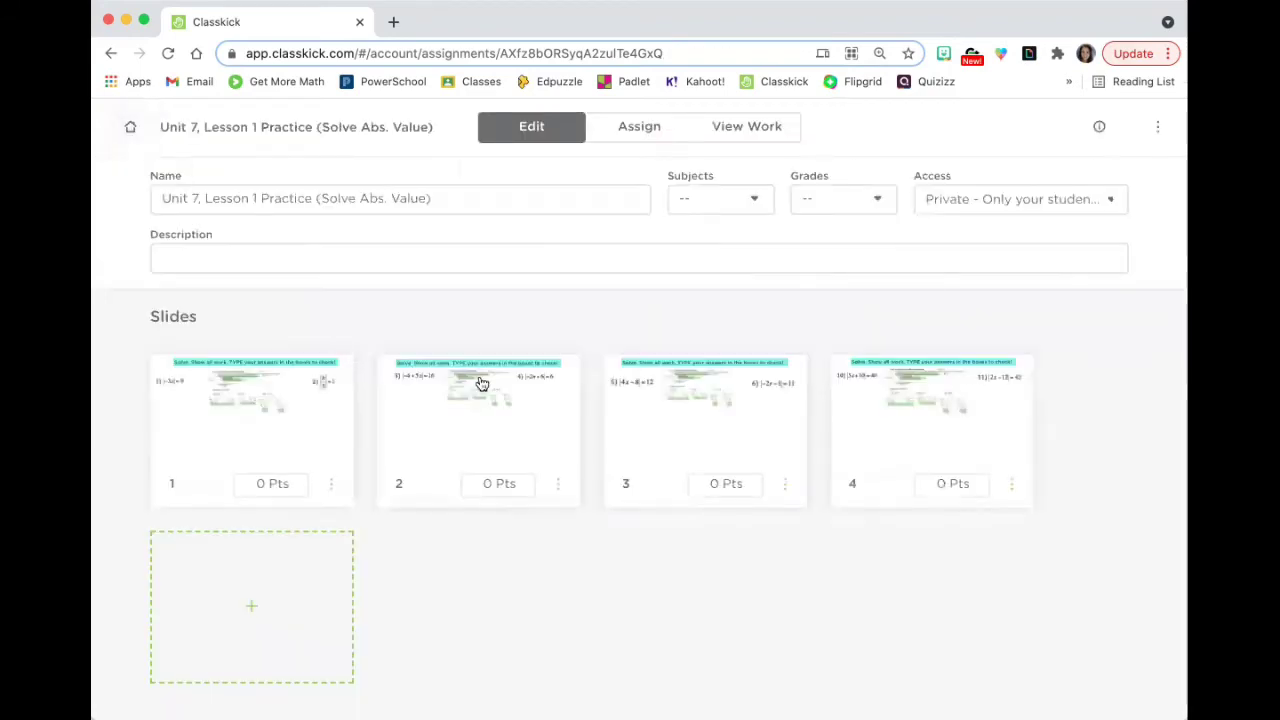
# Step: Open slide 2 of the Unit 4, Lesson 6 FOIL Maze, look over the maze and worked example, and return to the practice folder
pyautogui.click(130, 127)
pyautogui.click(627, 388)
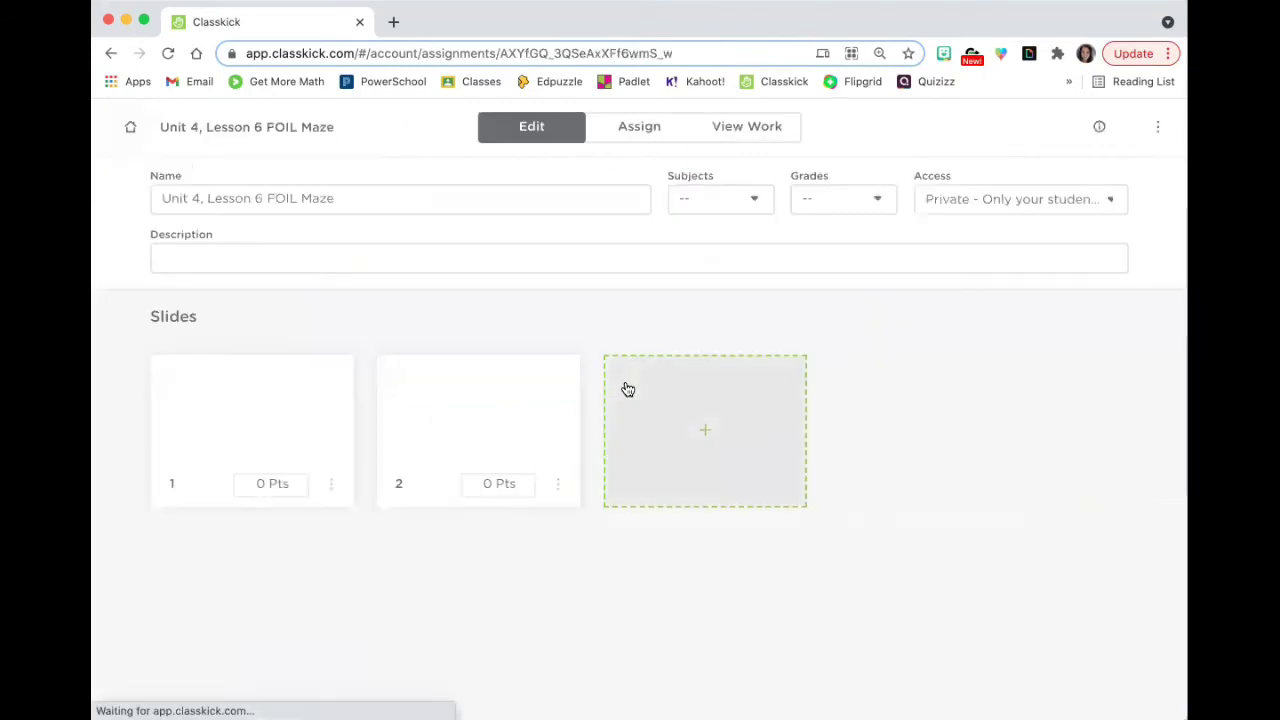
pyautogui.click(381, 414)
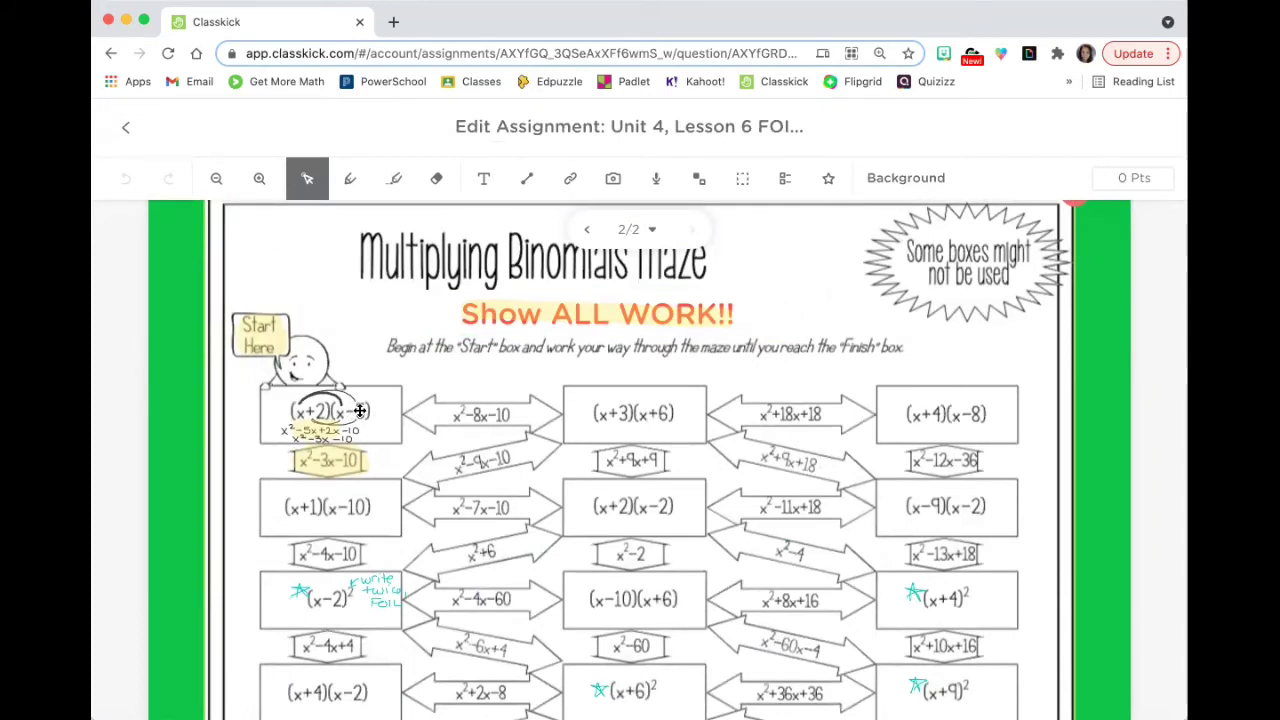
pyautogui.scroll(-3, 380, 497)
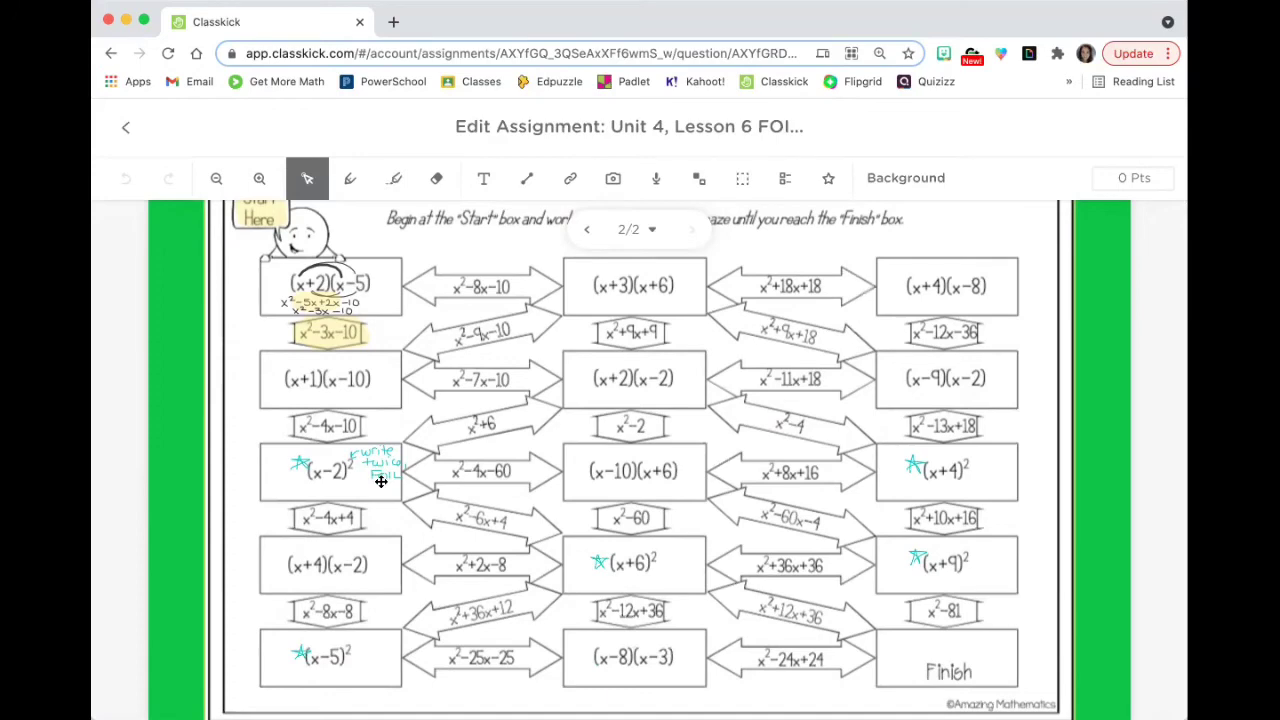
pyautogui.scroll(3, 381, 481)
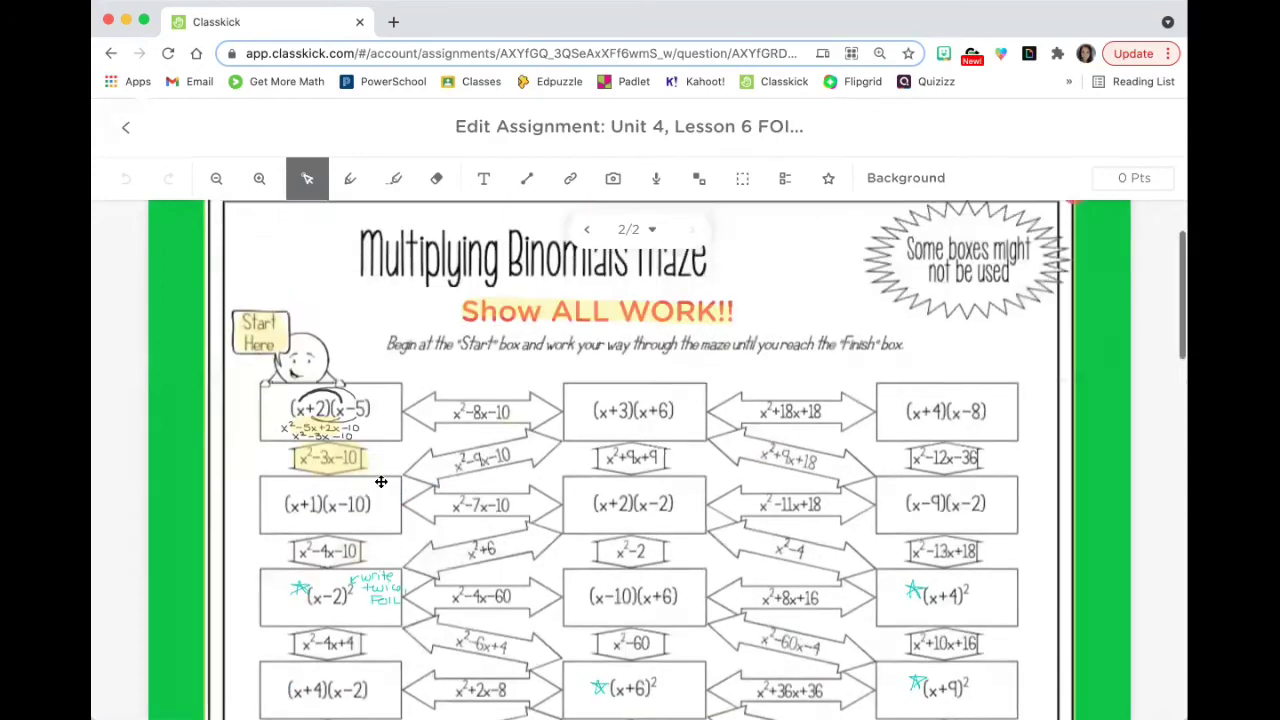
pyautogui.click(126, 128)
pyautogui.click(126, 128)
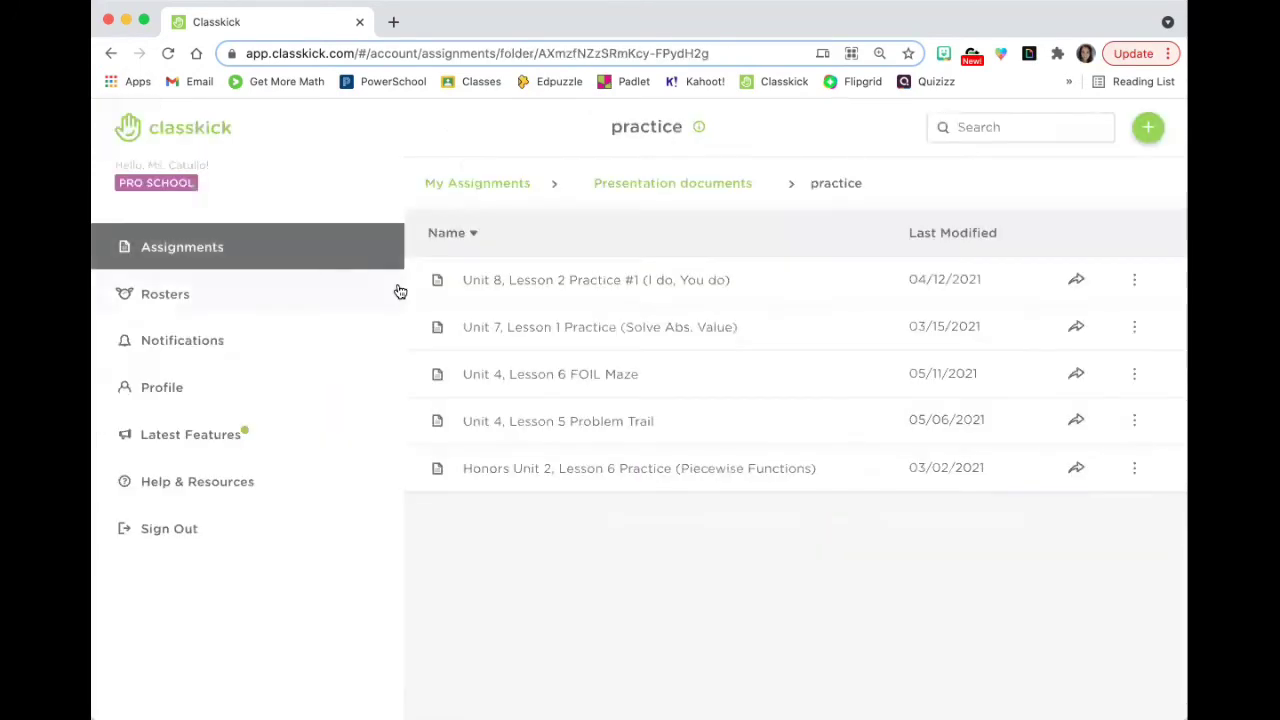
# Step: Open the Unit 4, Lesson 5 Problem Trail slide and trace the placed cards from each problem's answer to the next matching solution
pyautogui.click(655, 420)
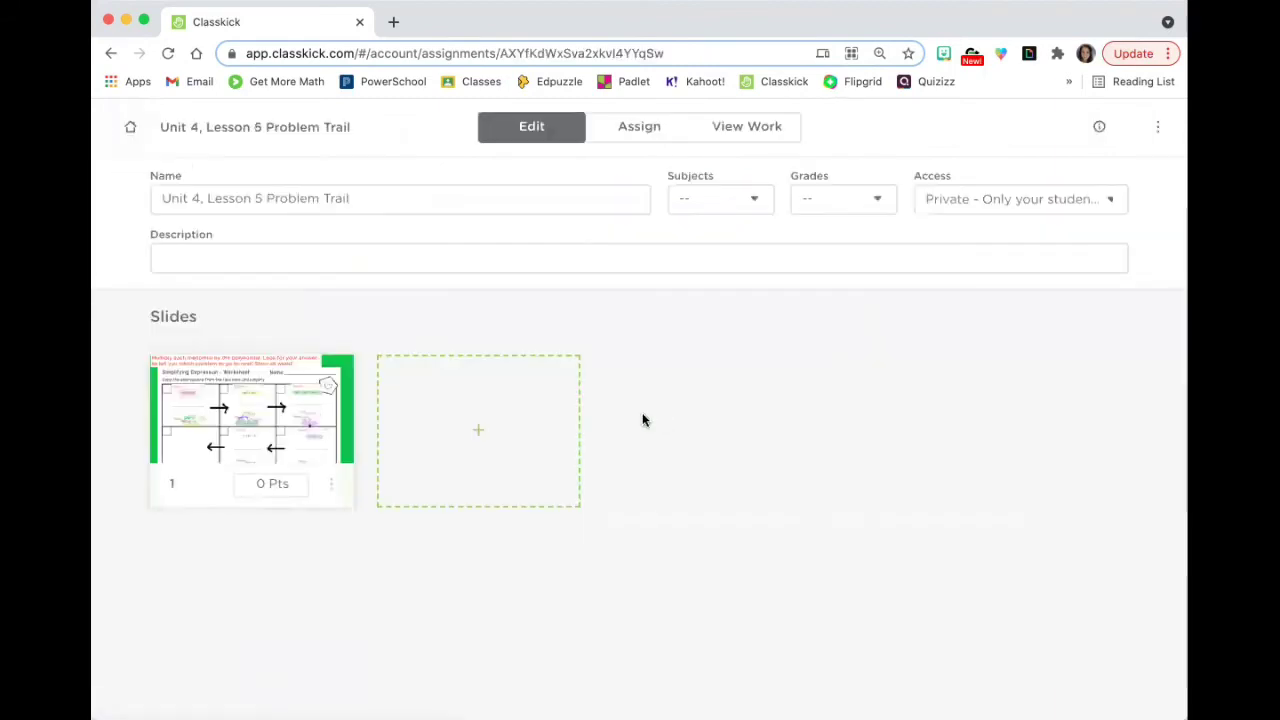
pyautogui.click(272, 424)
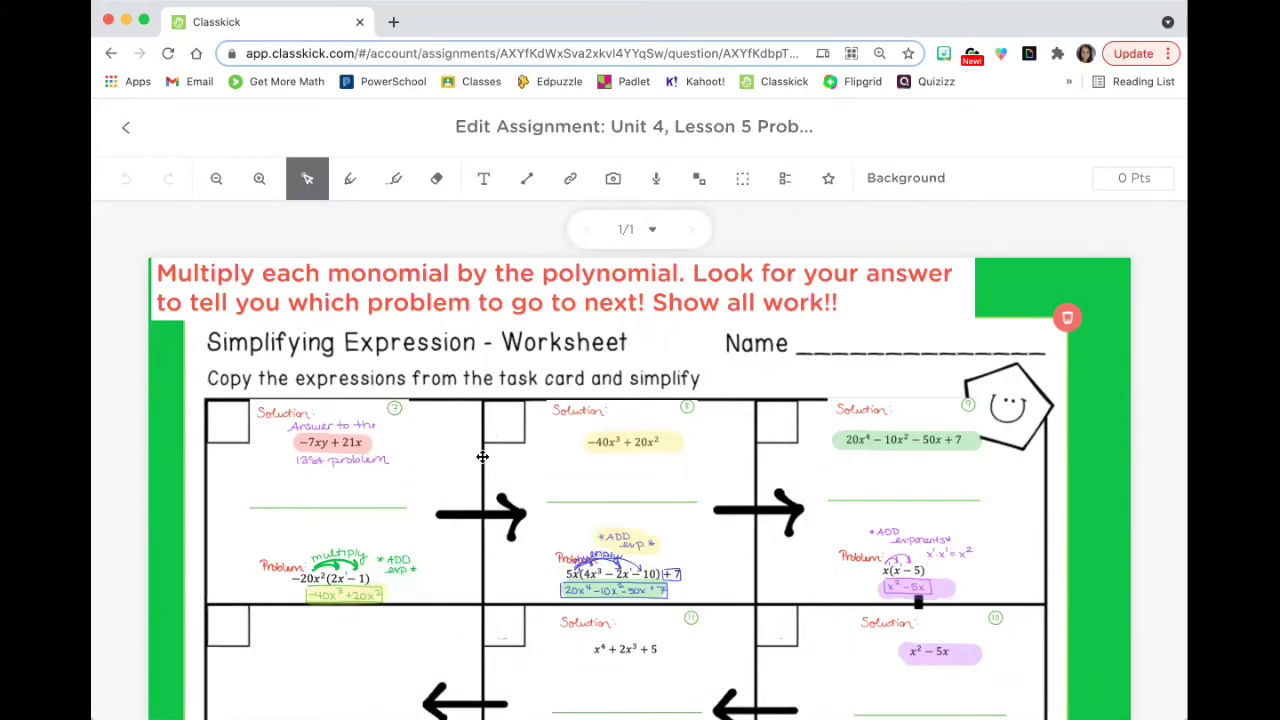
pyautogui.click(276, 478)
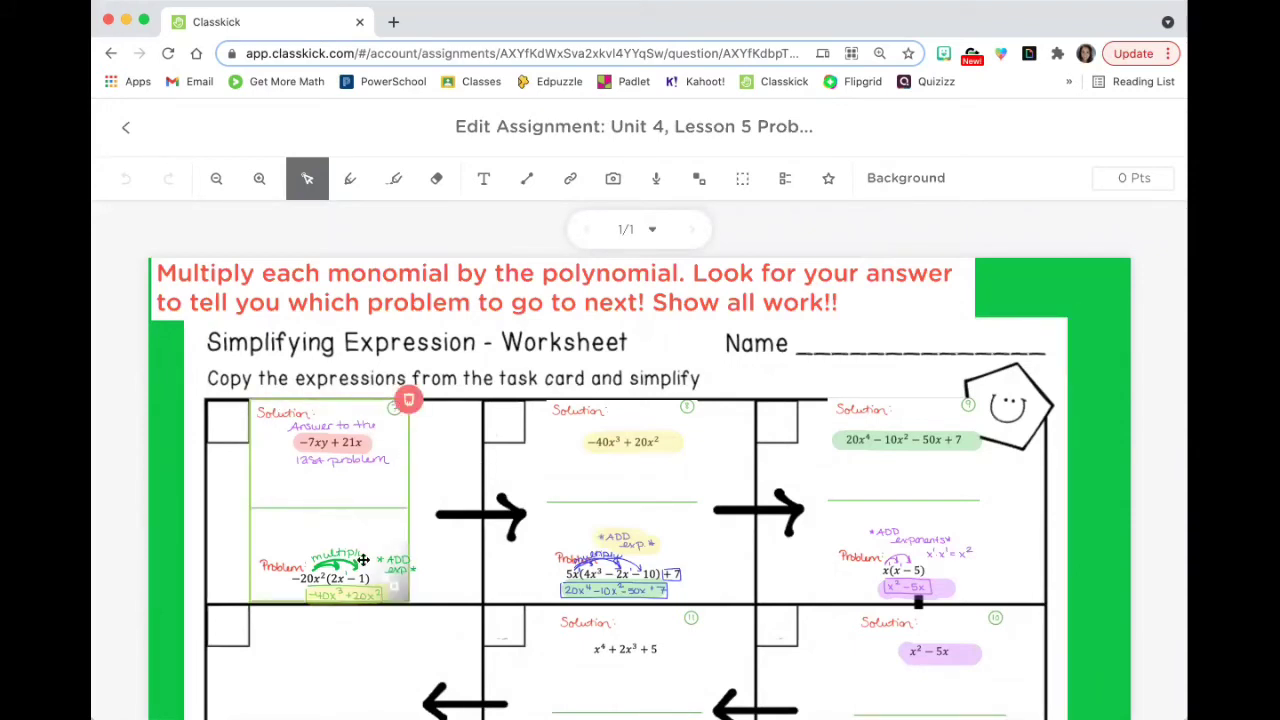
pyautogui.click(593, 417)
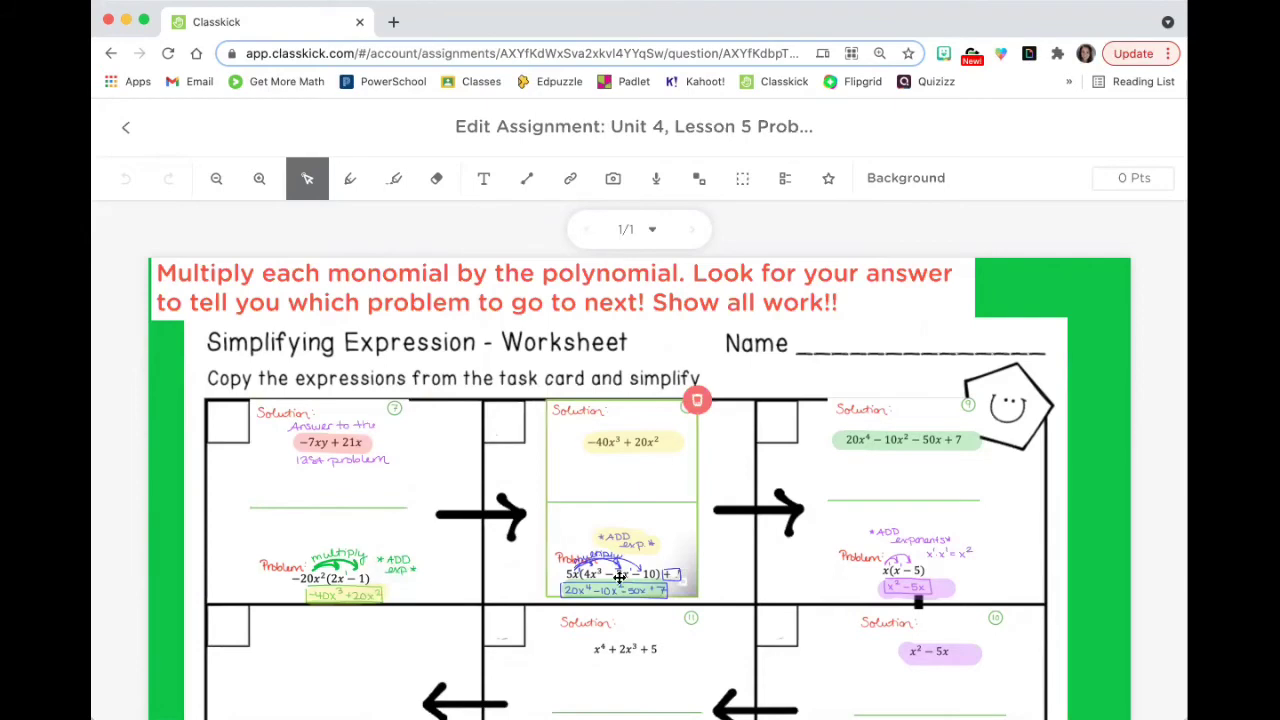
pyautogui.click(877, 431)
pyautogui.scroll(-5, 883, 549)
pyautogui.click(947, 428)
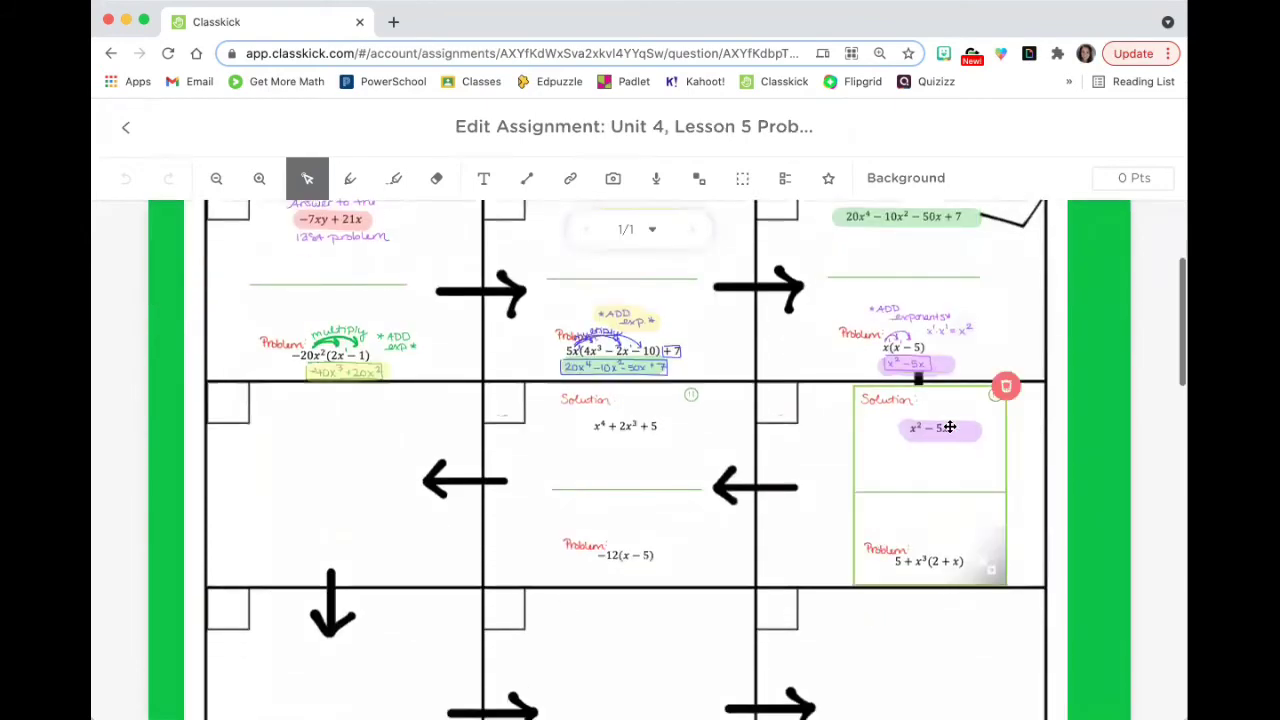
pyautogui.click(808, 544)
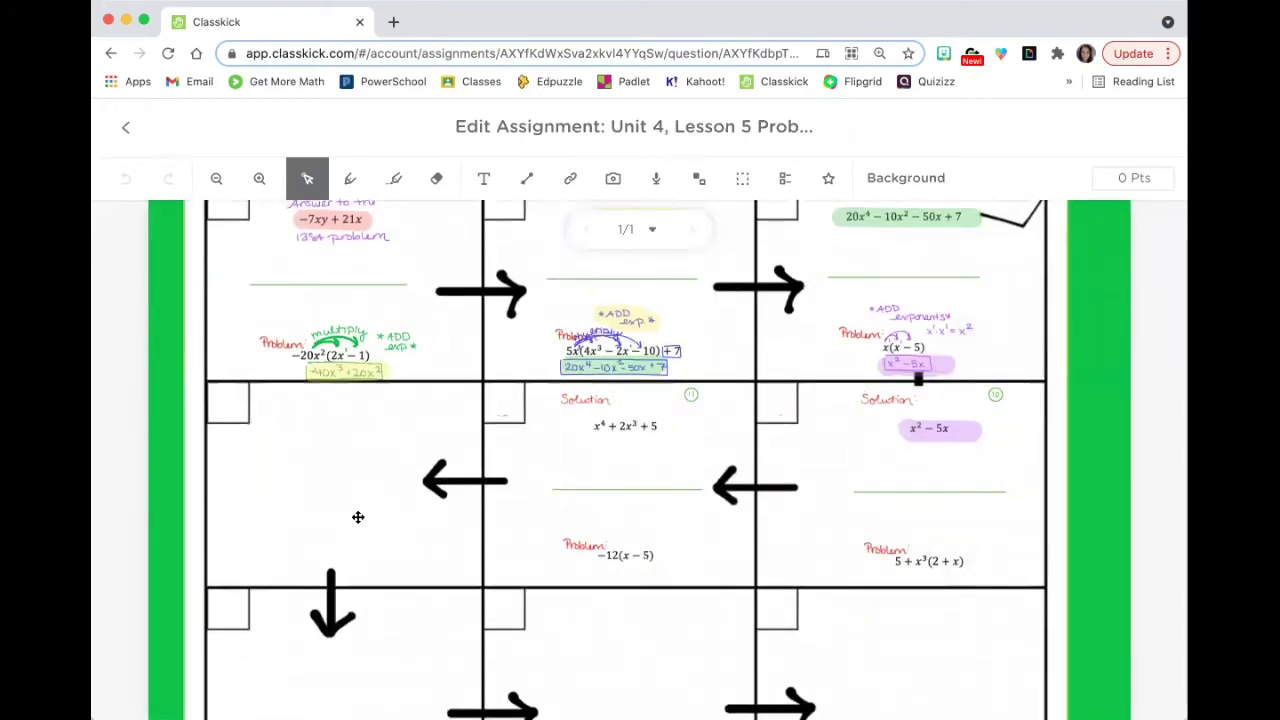
# Step: Move the x² − 8x card to the blank area below the grid and place the 5x³ − 10 card in the last row's middle cell
pyautogui.scroll(-10, 358, 517)
pyautogui.click(418, 588)
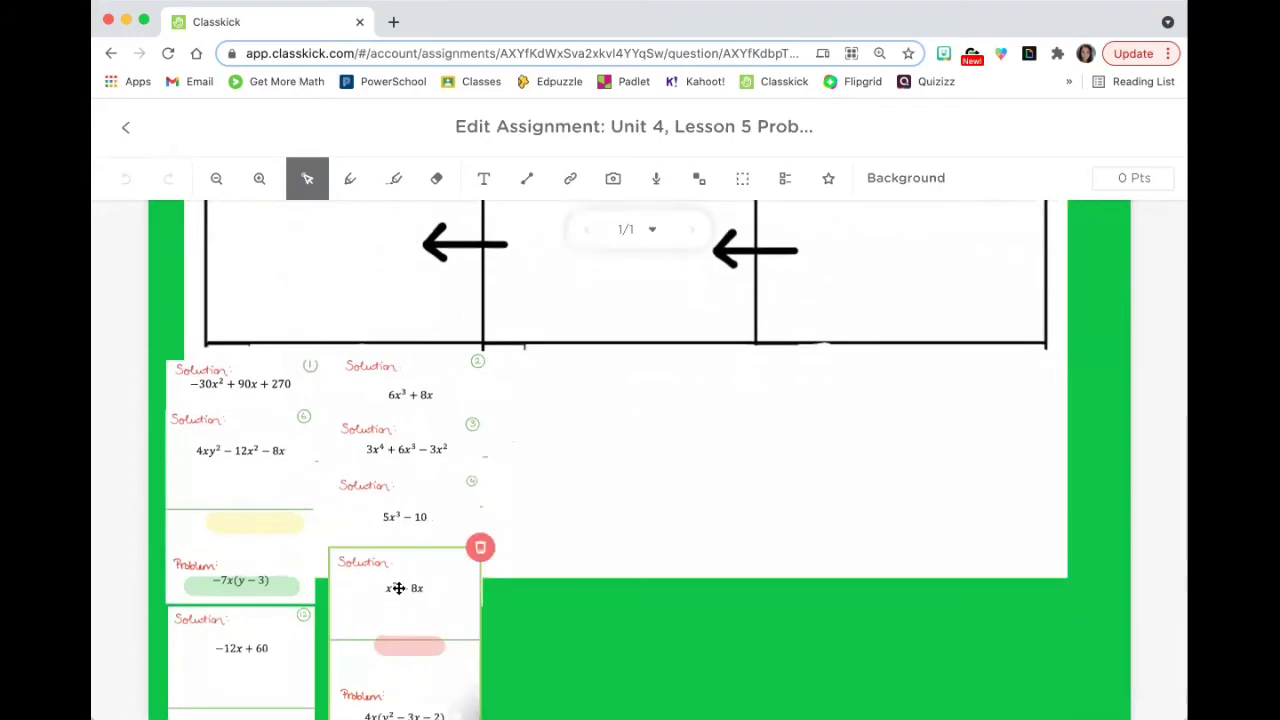
pyautogui.moveTo(398, 588); pyautogui.dragTo(629, 529)
pyautogui.moveTo(434, 529); pyautogui.dragTo(606, 374)
pyautogui.scroll(3, 567, 554)
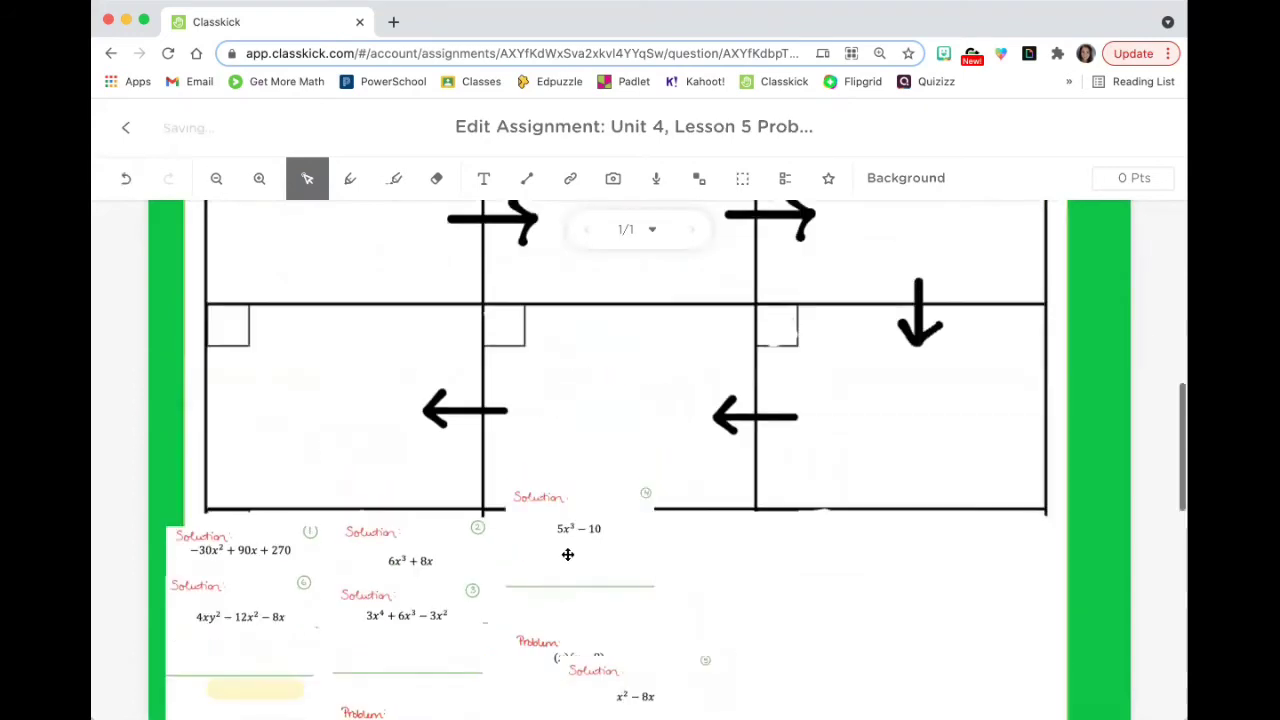
pyautogui.moveTo(567, 554); pyautogui.dragTo(591, 406)
pyautogui.moveTo(523, 523); pyautogui.dragTo(569, 346)
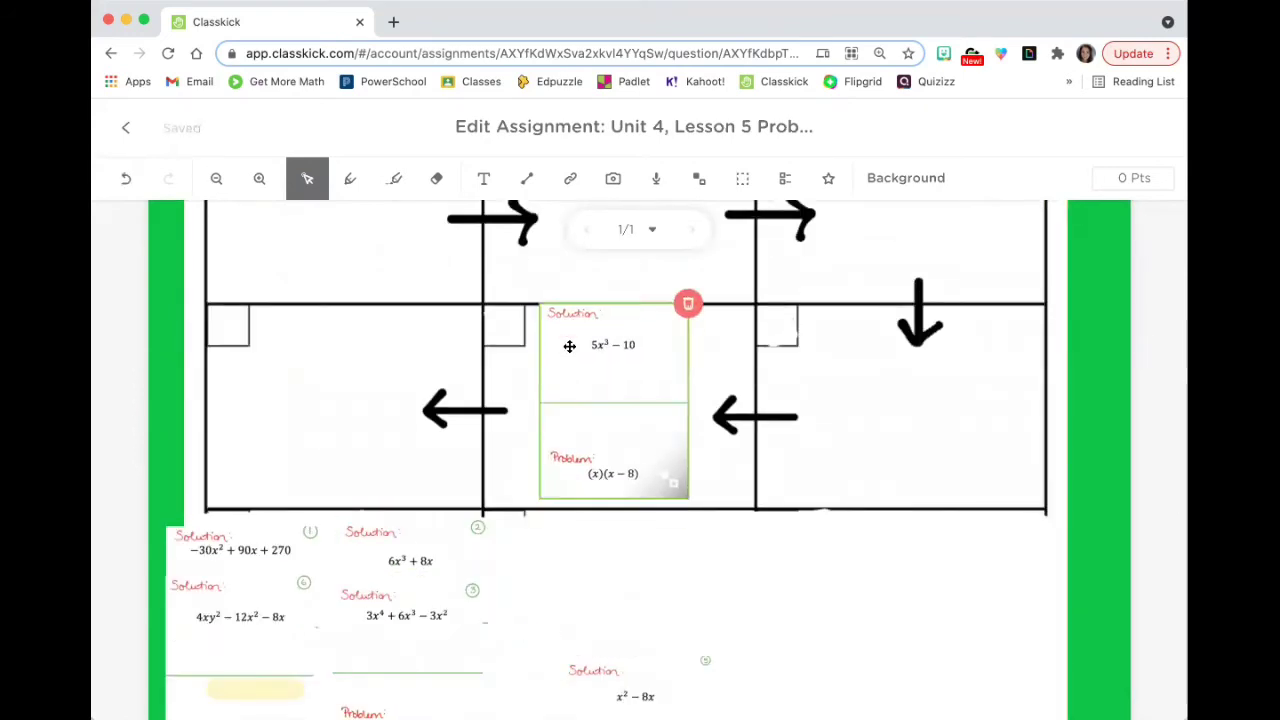
# Step: Place the 6x³ + 8x card in the first cell of the grid's last row and close the slide
pyautogui.moveTo(400, 560); pyautogui.dragTo(302, 349)
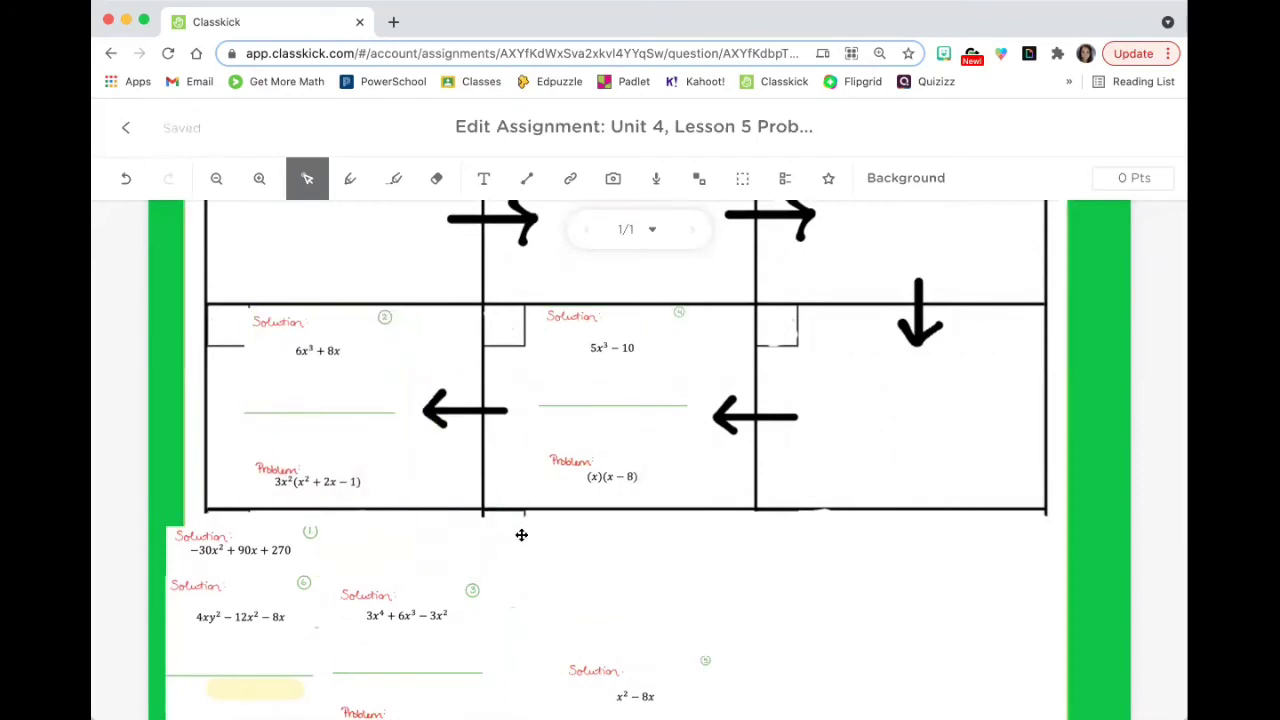
pyautogui.click(591, 403)
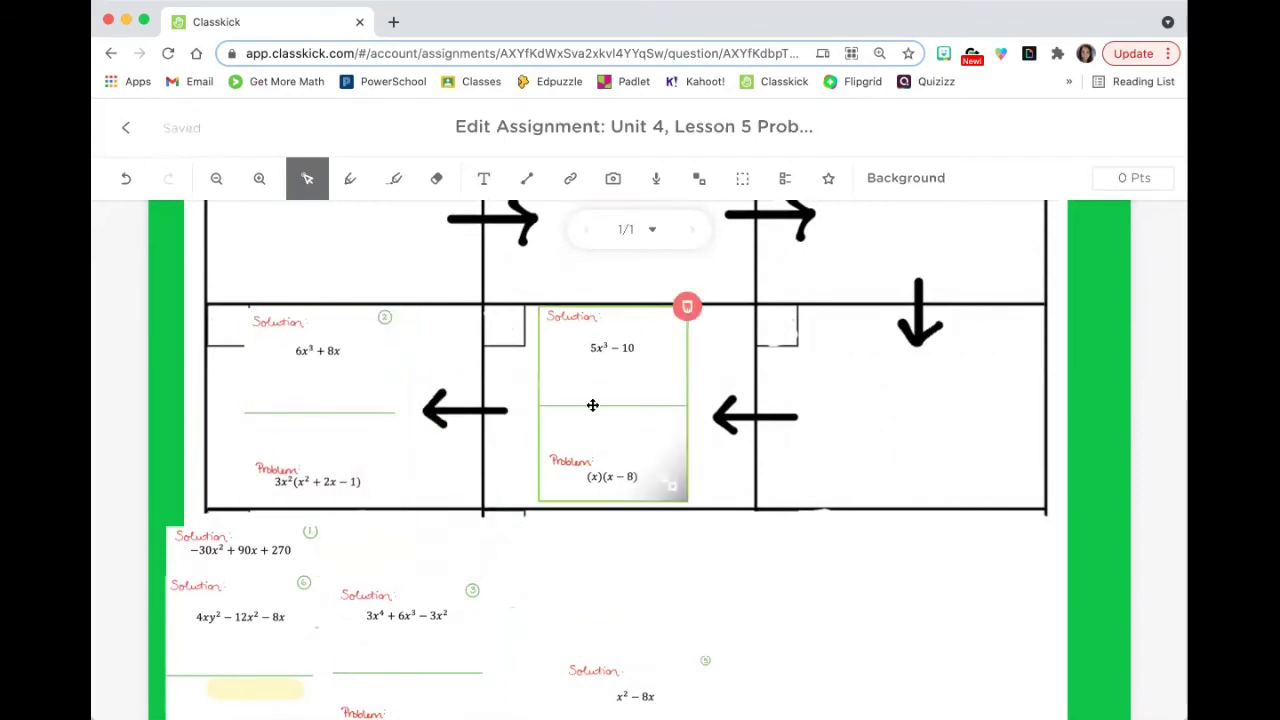
pyautogui.click(121, 141)
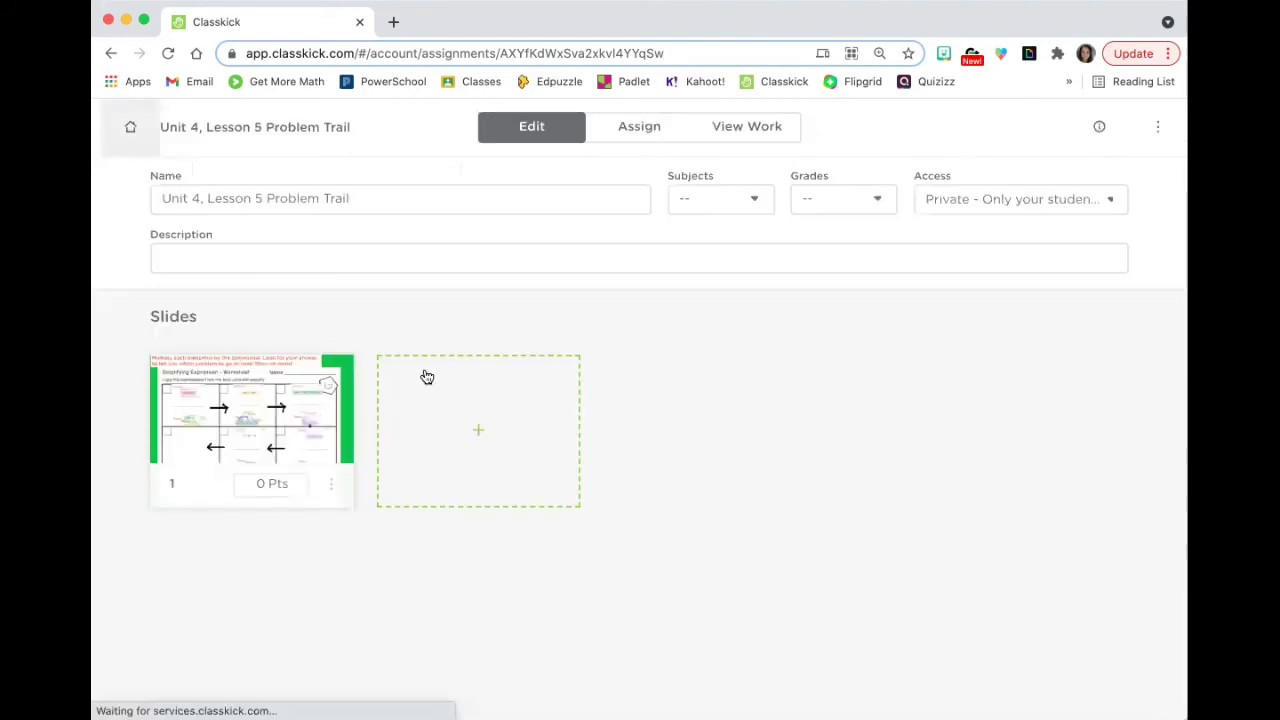
# Step: Open slide 1 of Honors Unit 2, Lesson 6 Practice (Piecewise Functions) from the practice folder to view its instructions and answer boxes
pyautogui.click(120, 132)
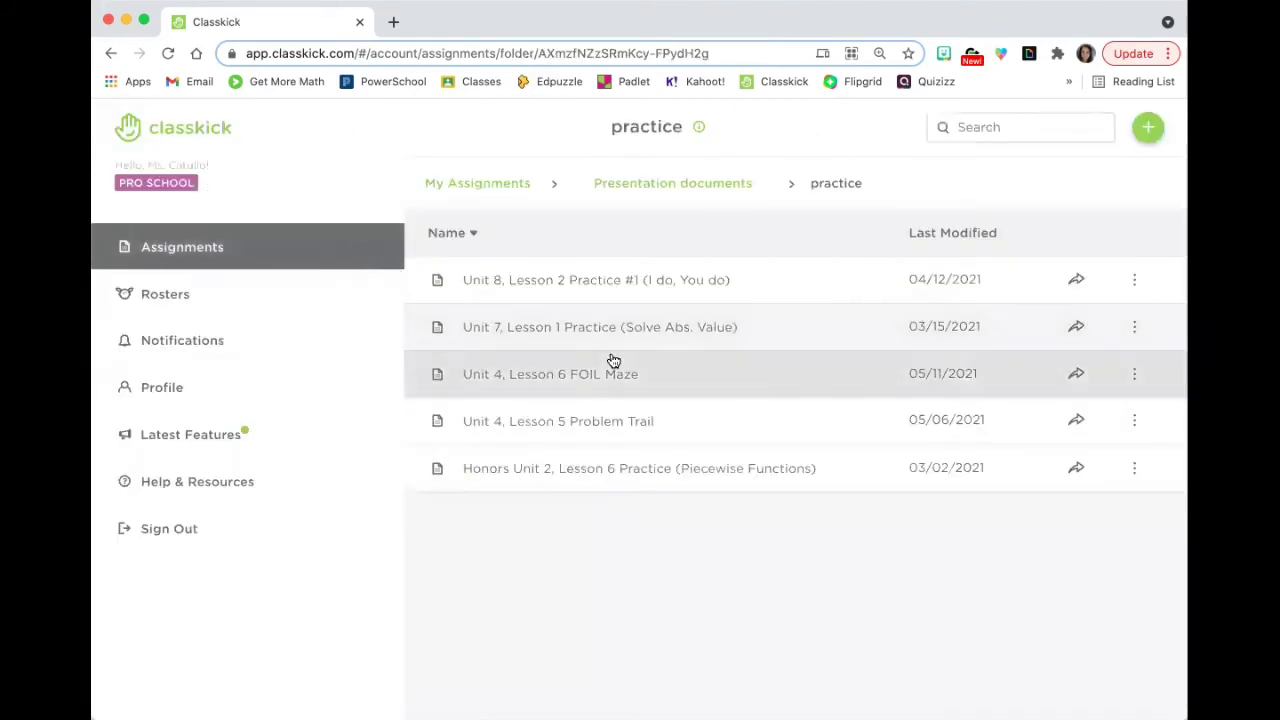
pyautogui.click(631, 421)
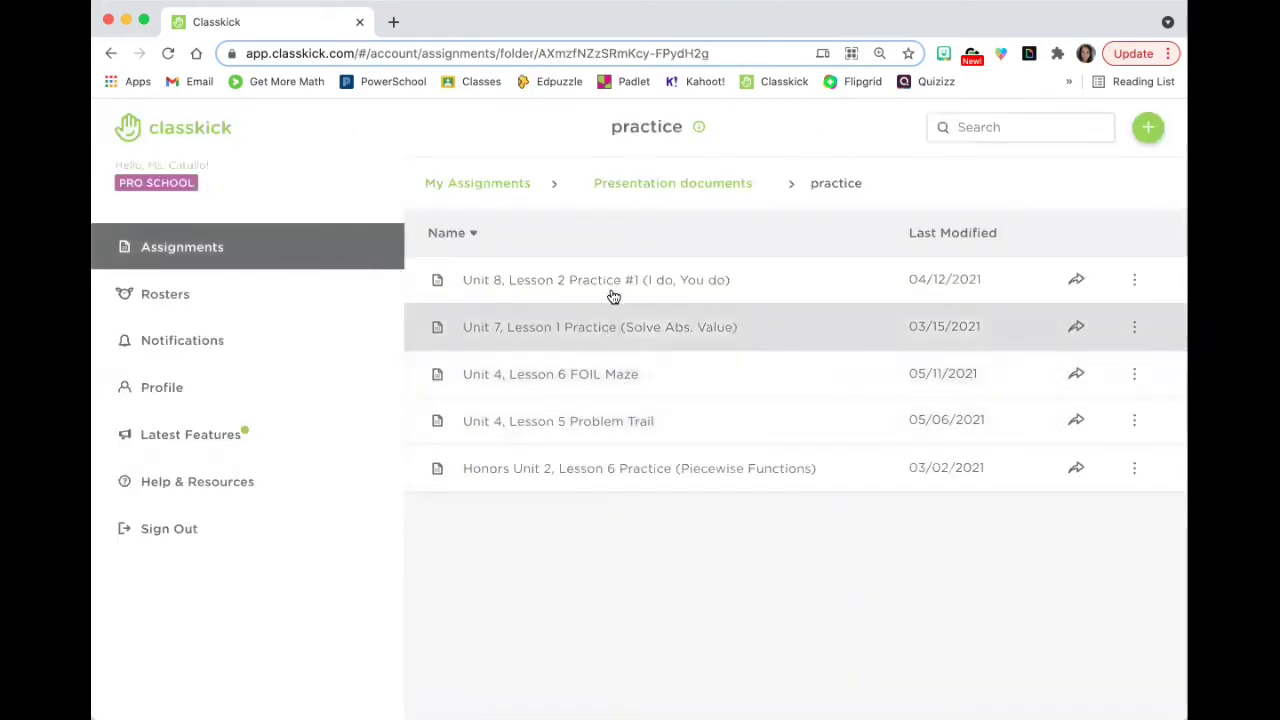
pyautogui.click(634, 457)
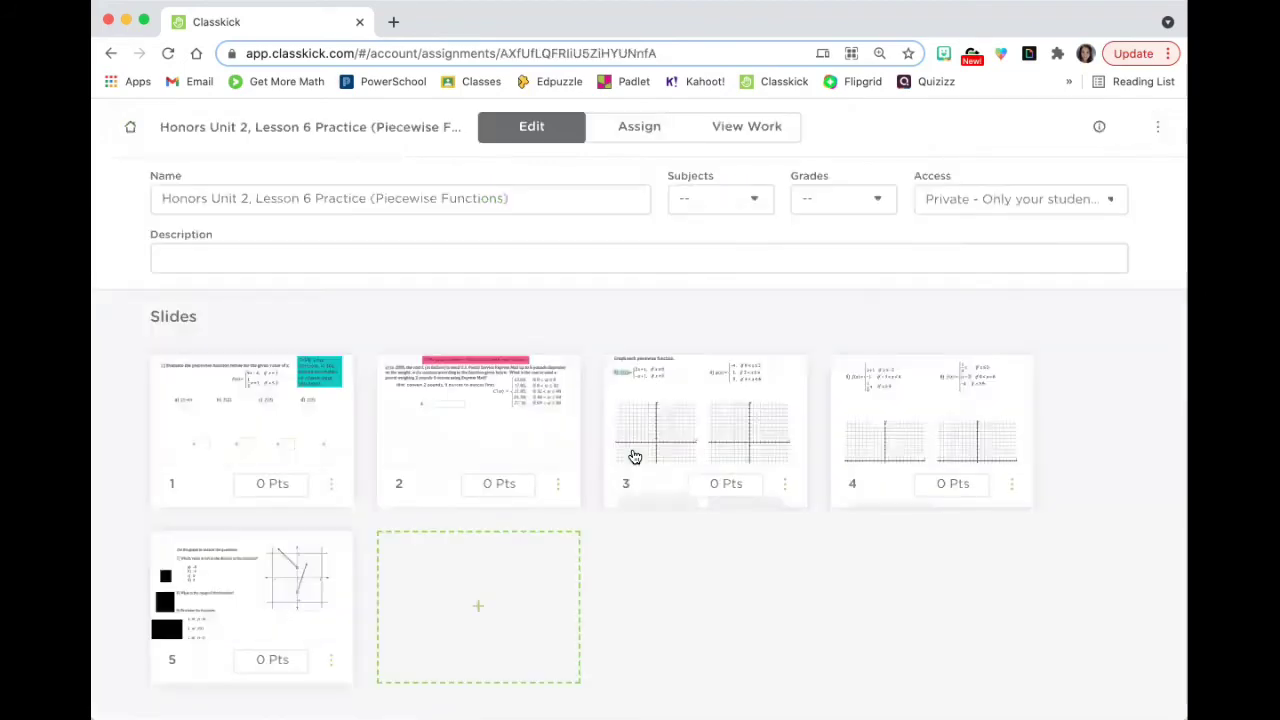
pyautogui.click(289, 408)
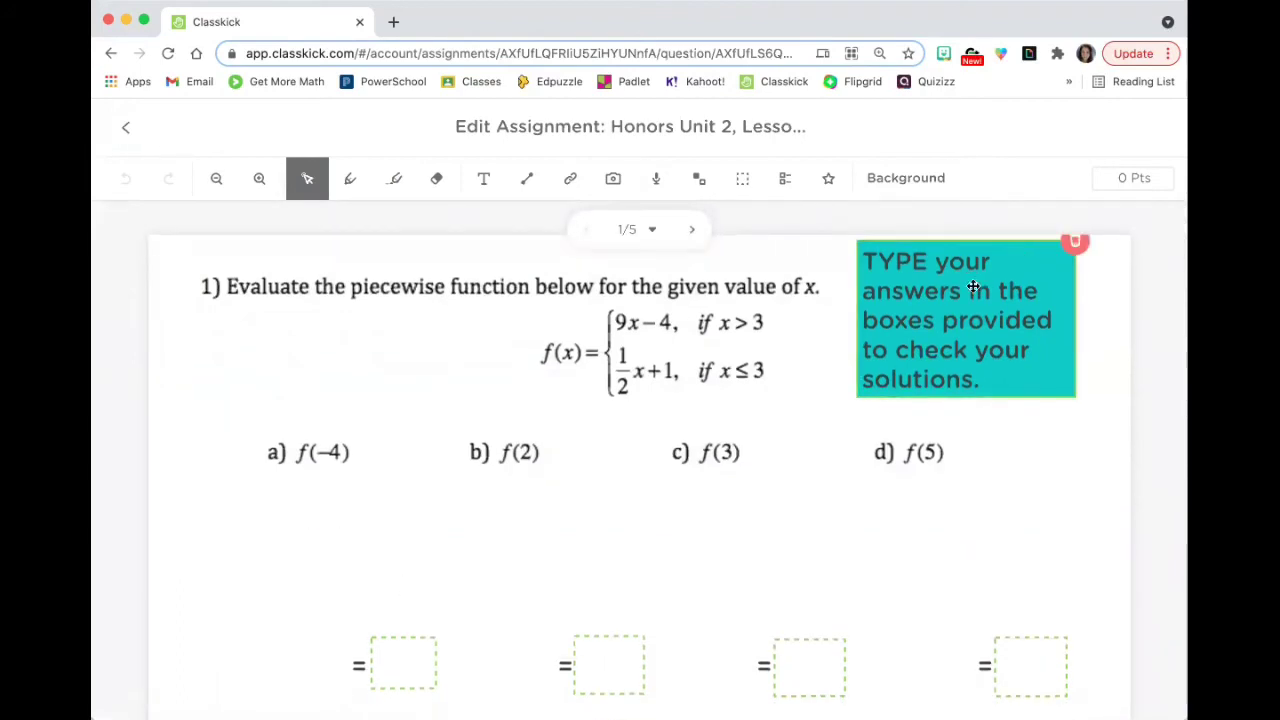
# Step: Advance past the Express Mail problem to slide 3, move the black cover off problem 3's answer graph, and place it back over the graph
pyautogui.click(695, 230)
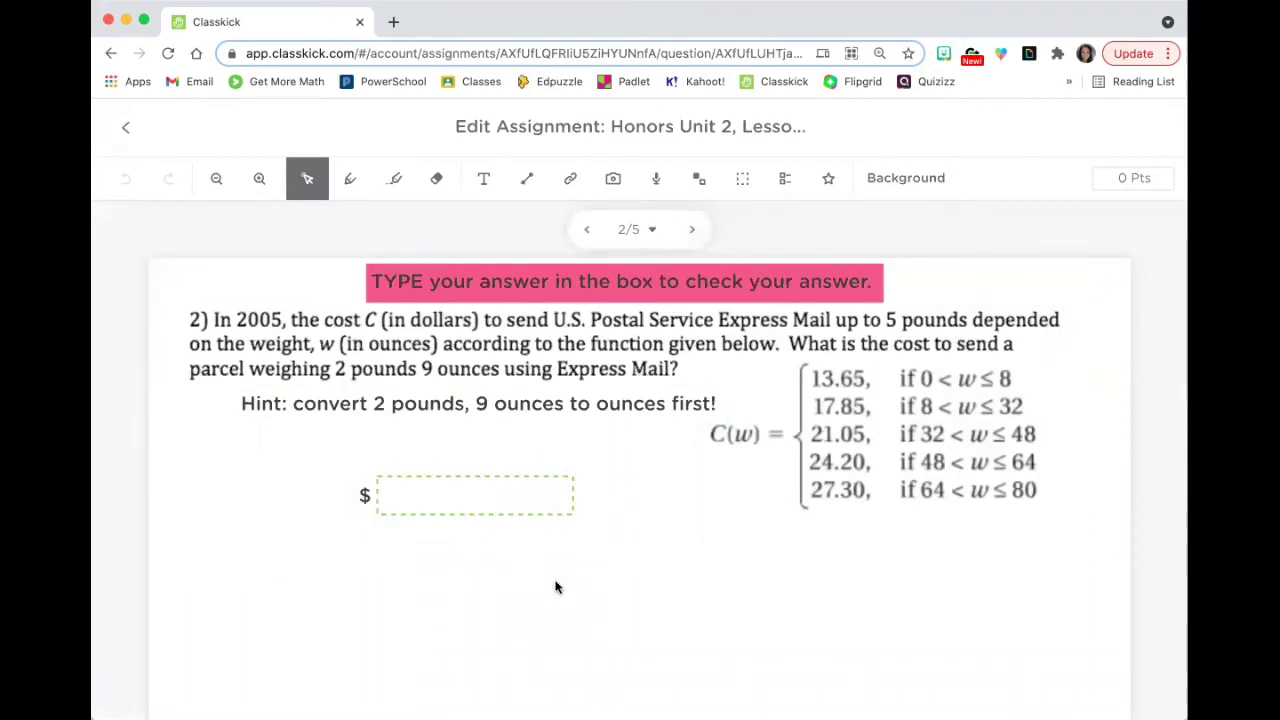
pyautogui.click(692, 231)
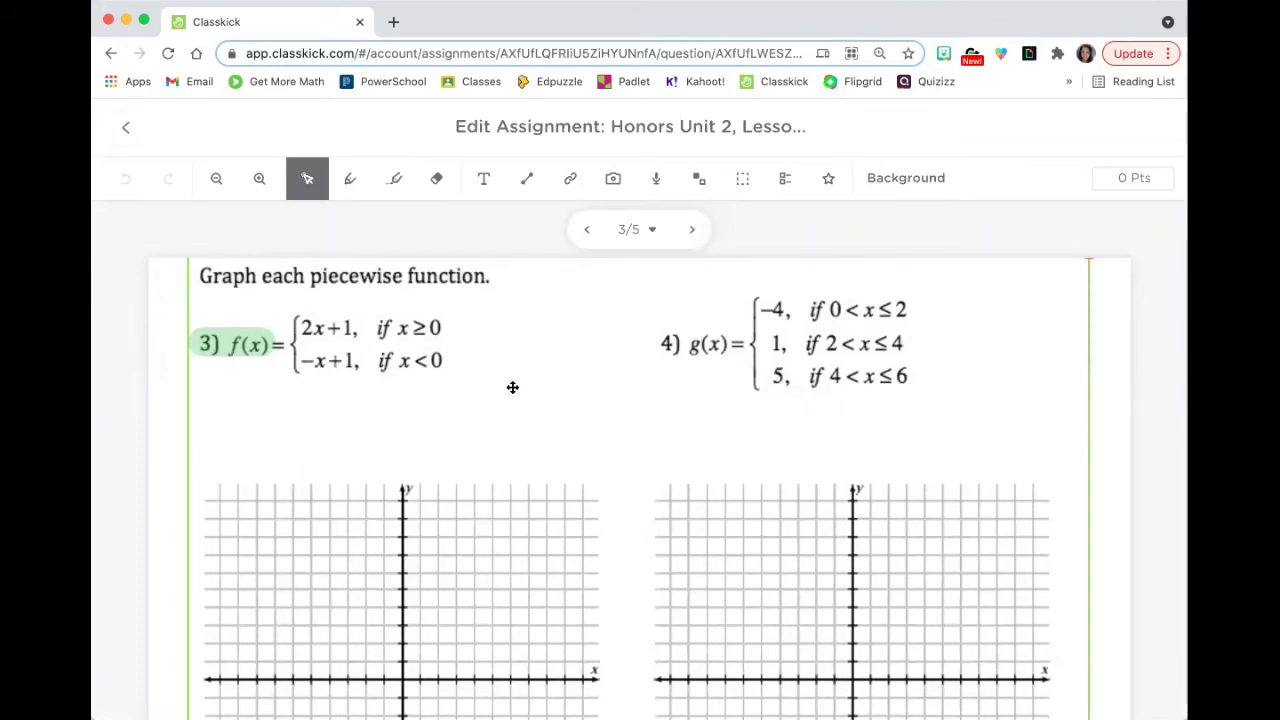
pyautogui.scroll(-10, 512, 387)
pyautogui.scroll(6, 512, 387)
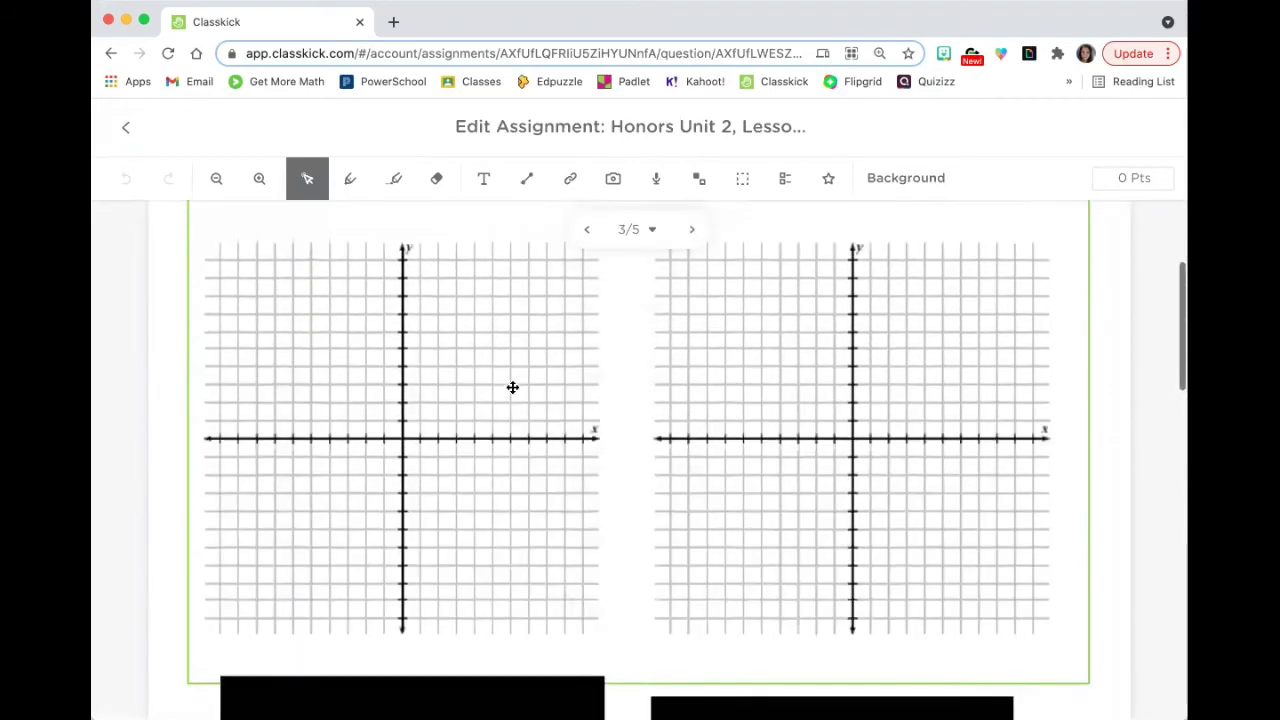
pyautogui.scroll(2, 512, 387)
pyautogui.scroll(-6, 512, 387)
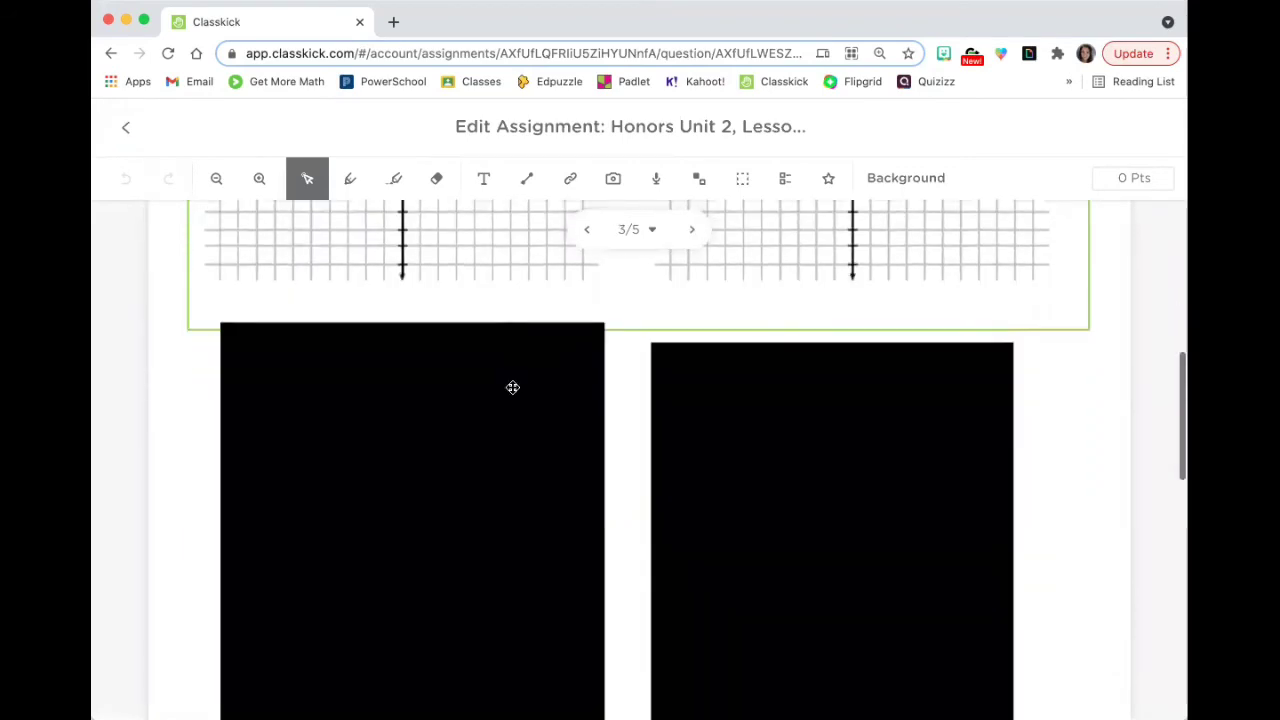
pyautogui.moveTo(428, 503); pyautogui.dragTo(819, 543)
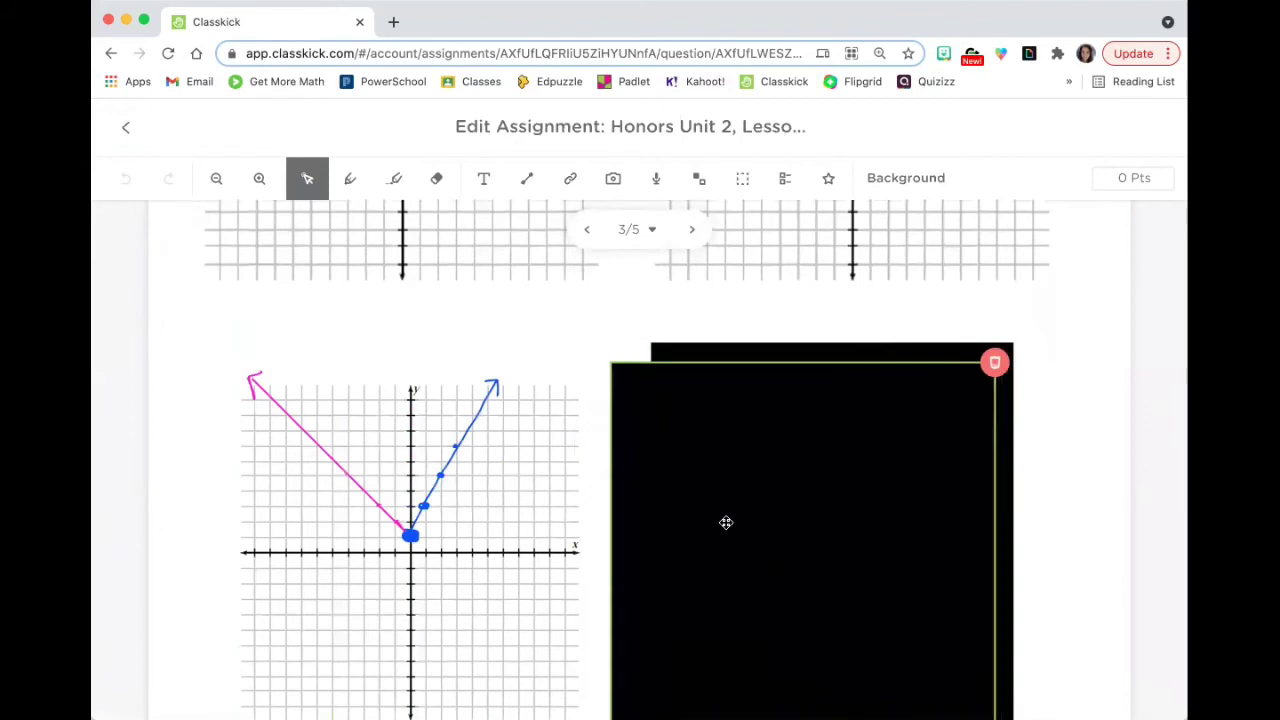
pyautogui.moveTo(726, 522); pyautogui.dragTo(400, 506)
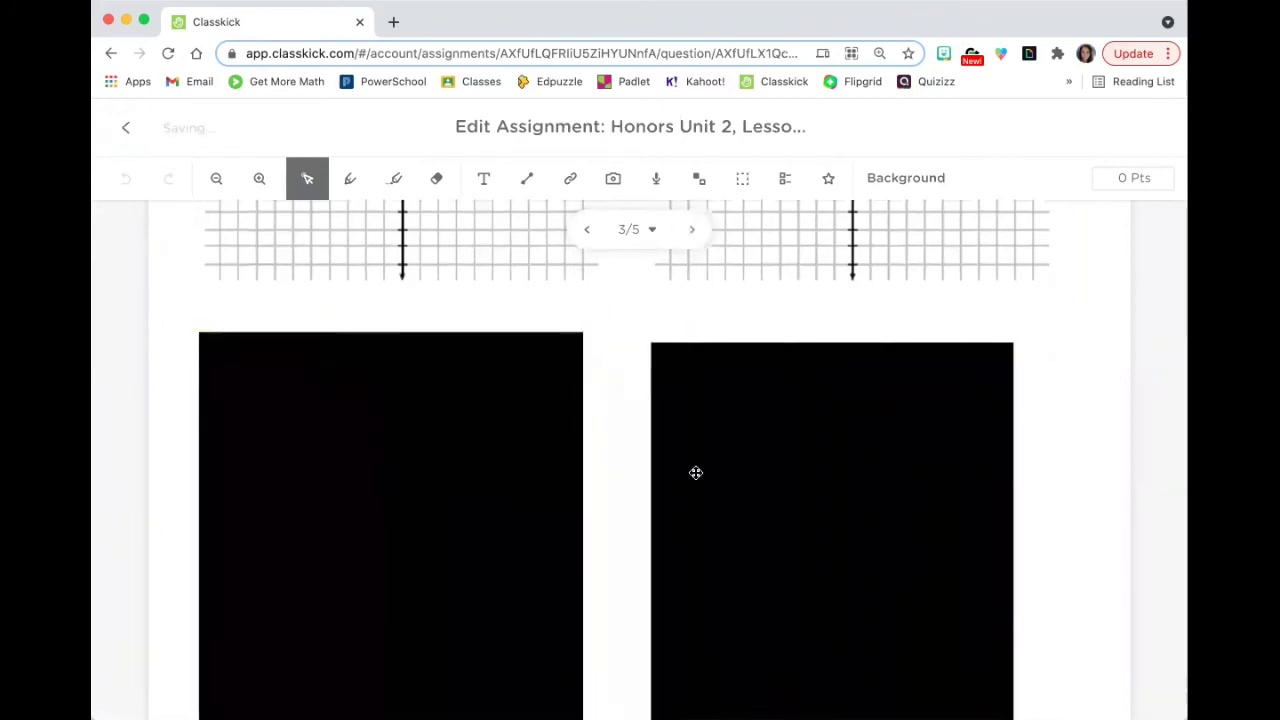
# Step: On slide 4, uncover the answer graph with the "(this should be open)" note and move the black cover back over it
pyautogui.scroll(-10, 696, 472)
pyautogui.moveTo(620, 515); pyautogui.dragTo(876, 589)
pyautogui.scroll(-3, 763, 540)
pyautogui.click(557, 600)
pyautogui.scroll(-2, 557, 600)
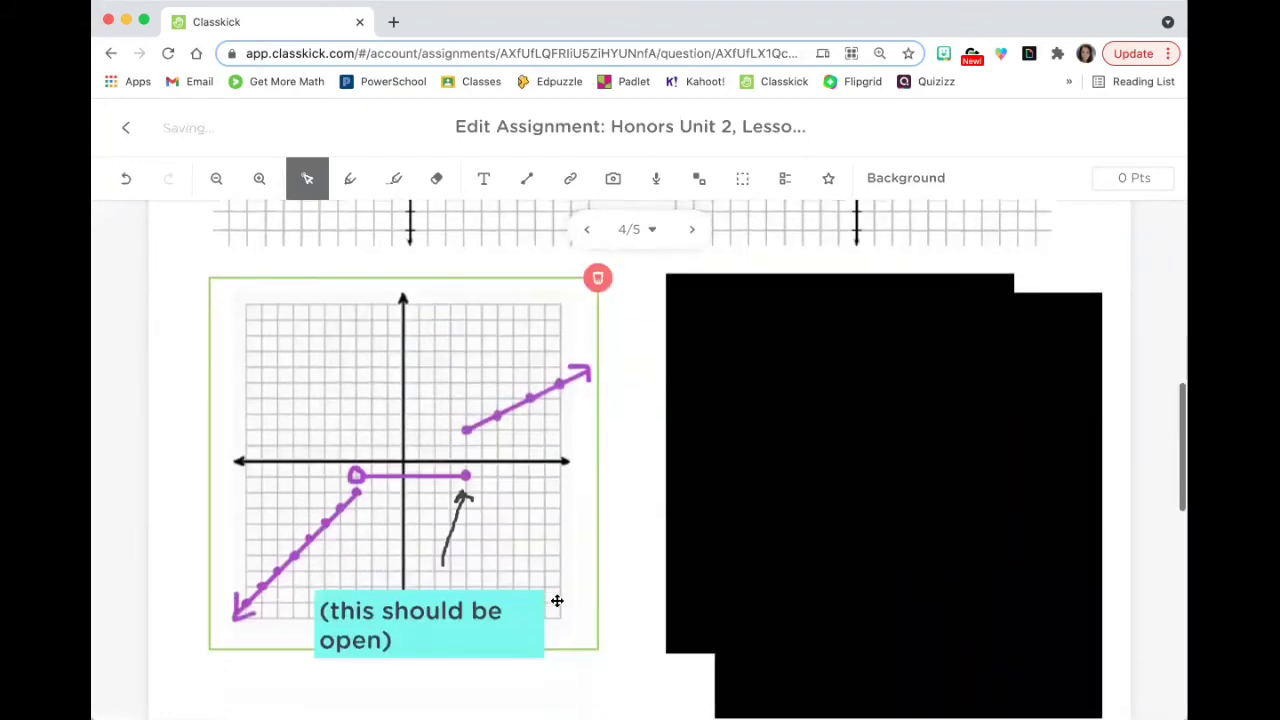
pyautogui.click(538, 606)
pyautogui.click(460, 498)
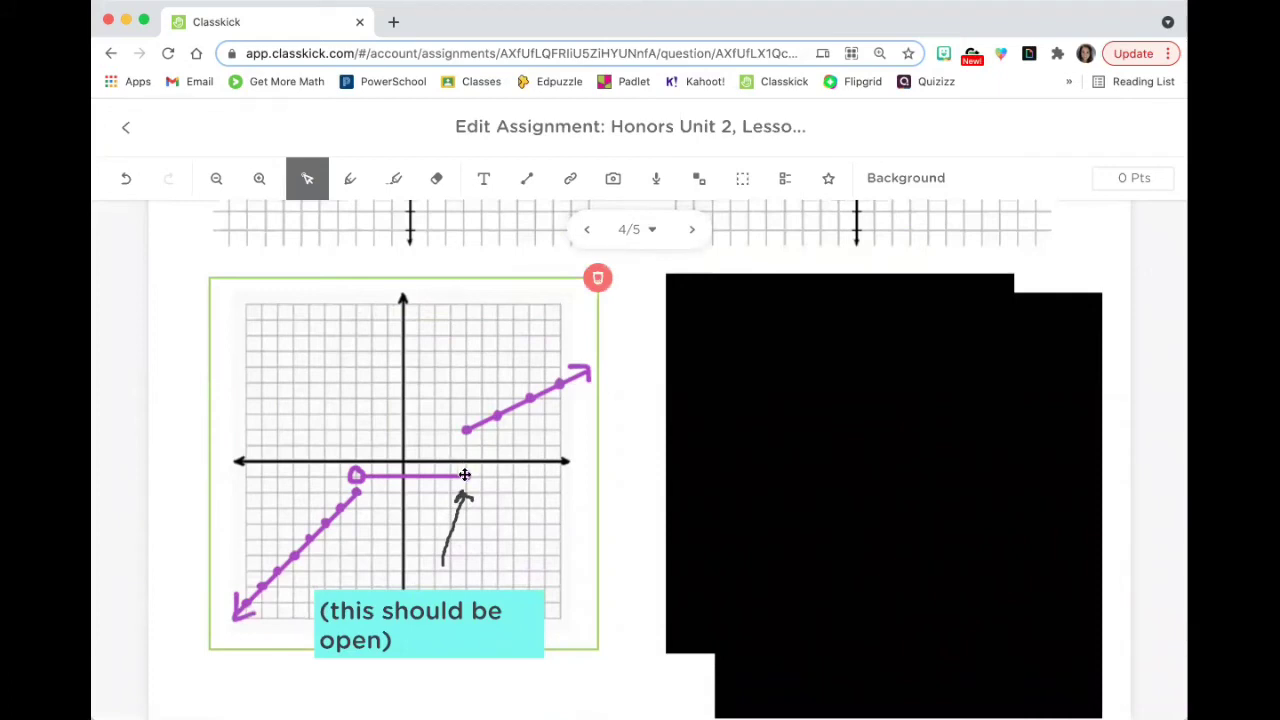
pyautogui.moveTo(749, 451); pyautogui.dragTo(253, 441)
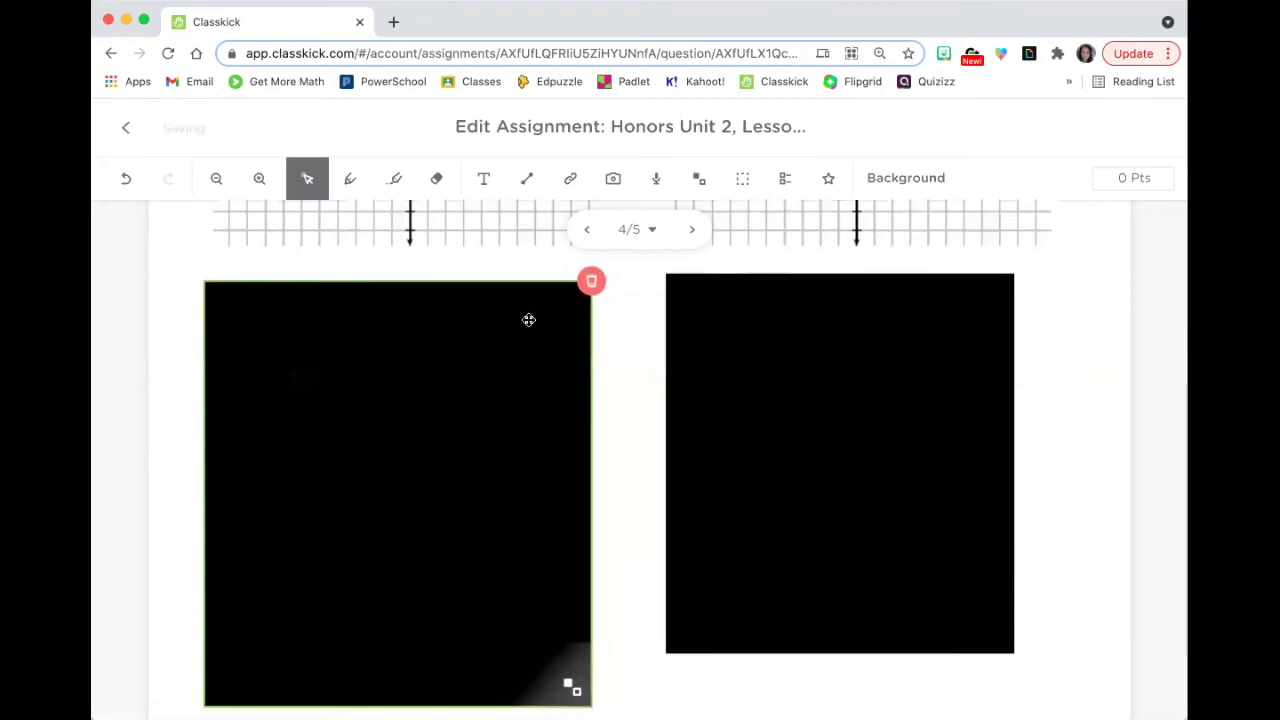
pyautogui.click(626, 340)
pyautogui.scroll(5, 626, 334)
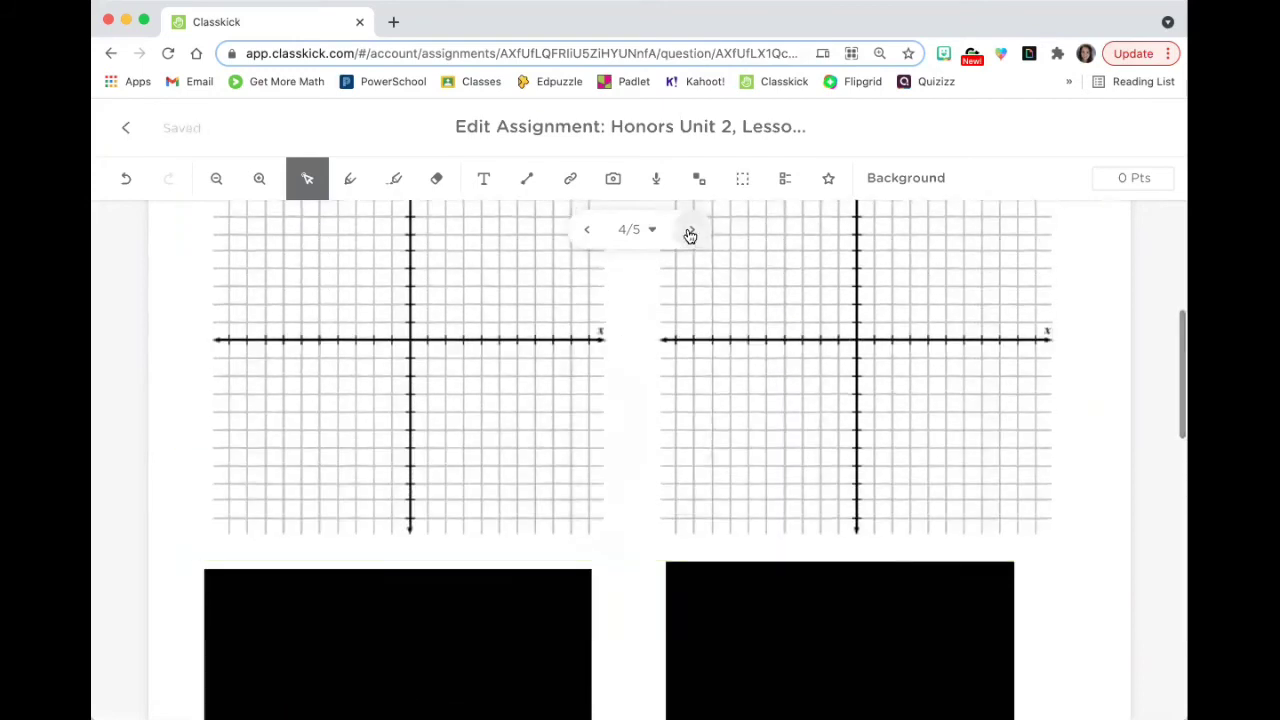
# Step: View slide 5, then close the slides and look through the Honors Algebra 2 class's work across all slides
pyautogui.click(690, 234)
pyautogui.scroll(-3, 674, 447)
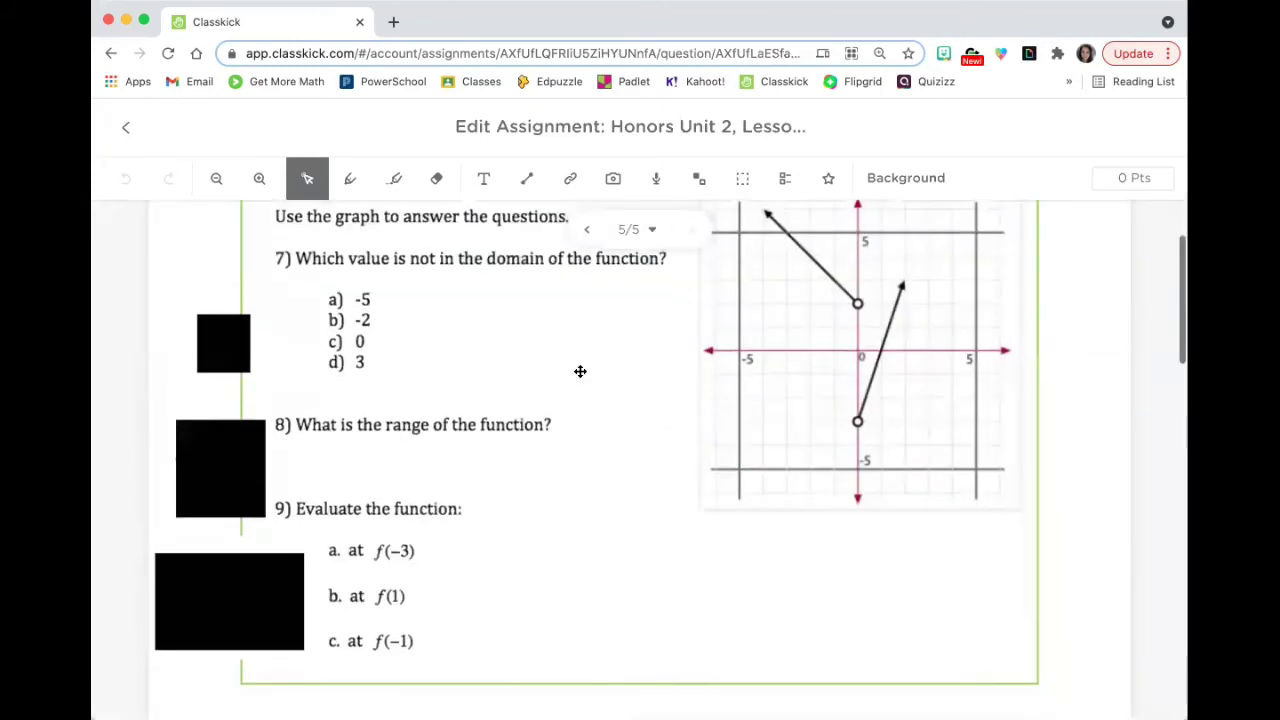
pyautogui.click(170, 145)
pyautogui.click(737, 135)
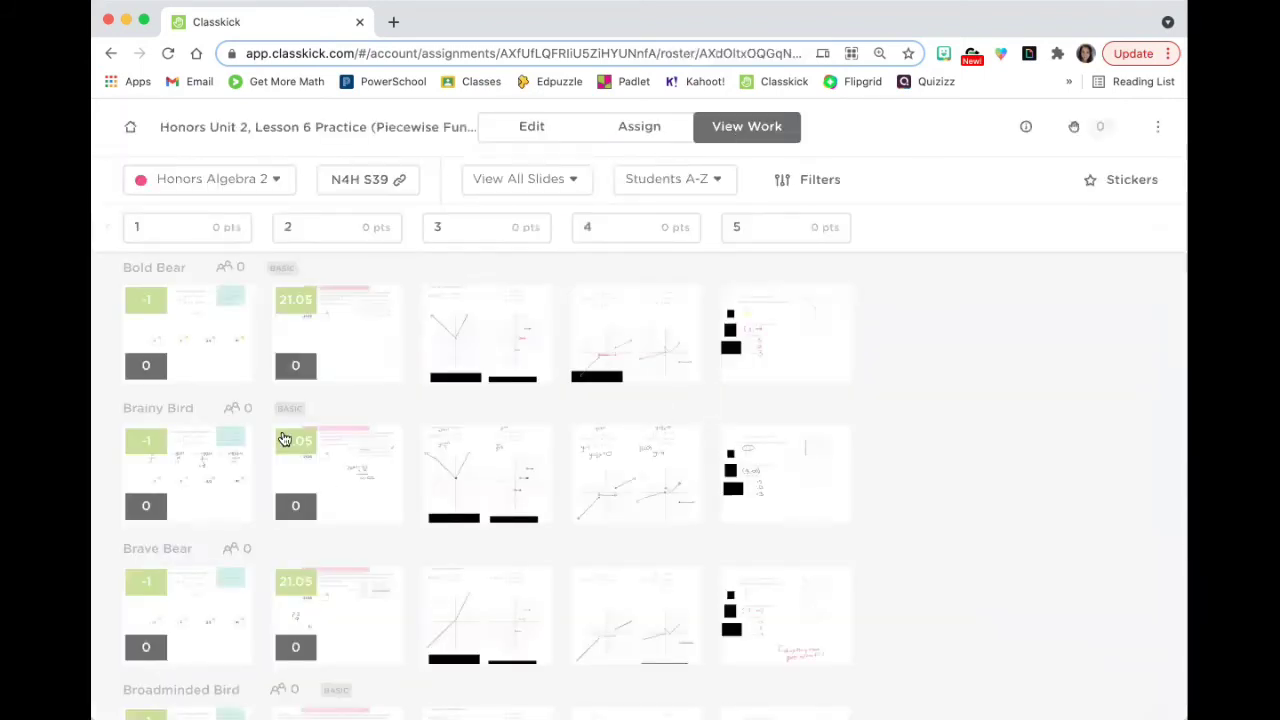
pyautogui.scroll(-5, 284, 440)
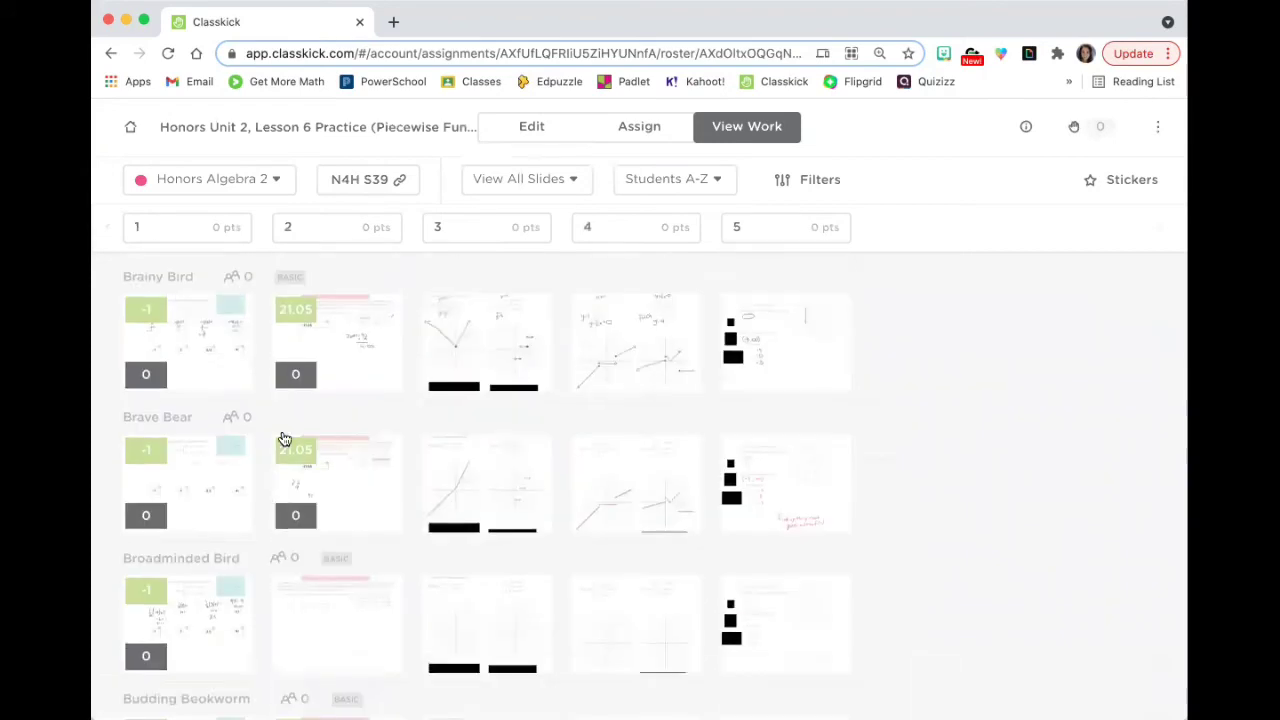
pyautogui.scroll(-3, 284, 440)
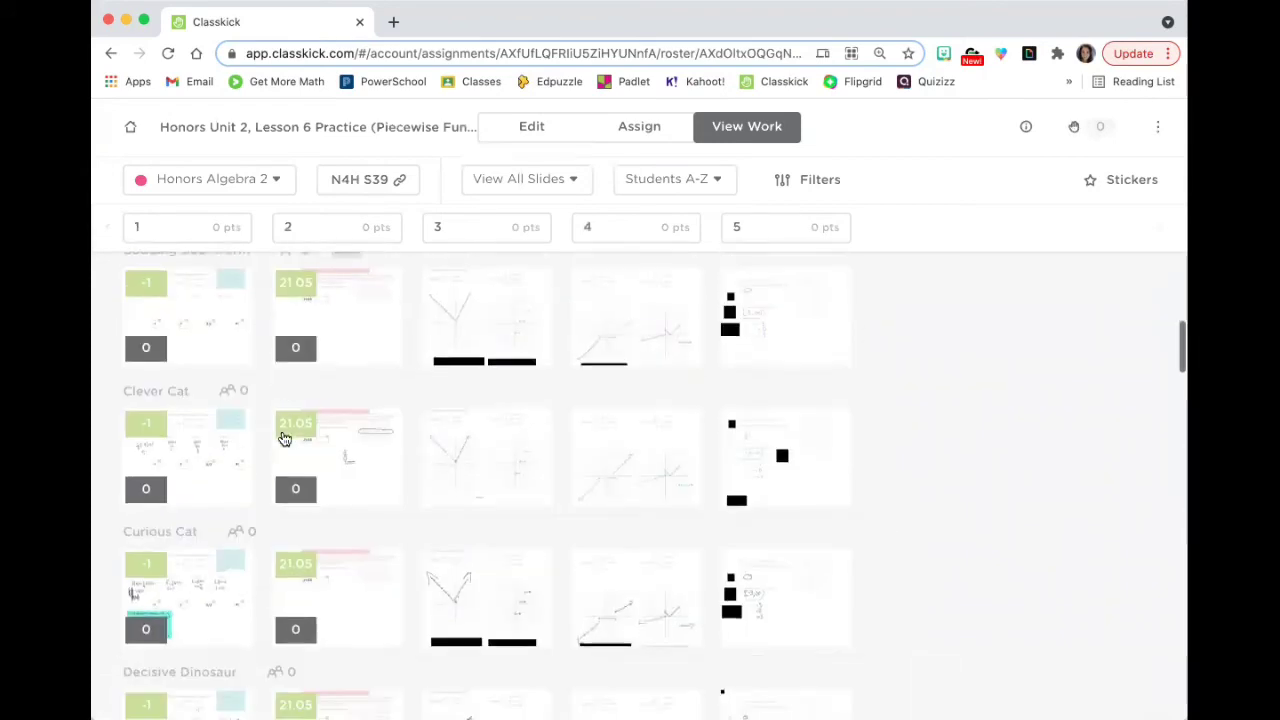
pyautogui.scroll(4, 286, 437)
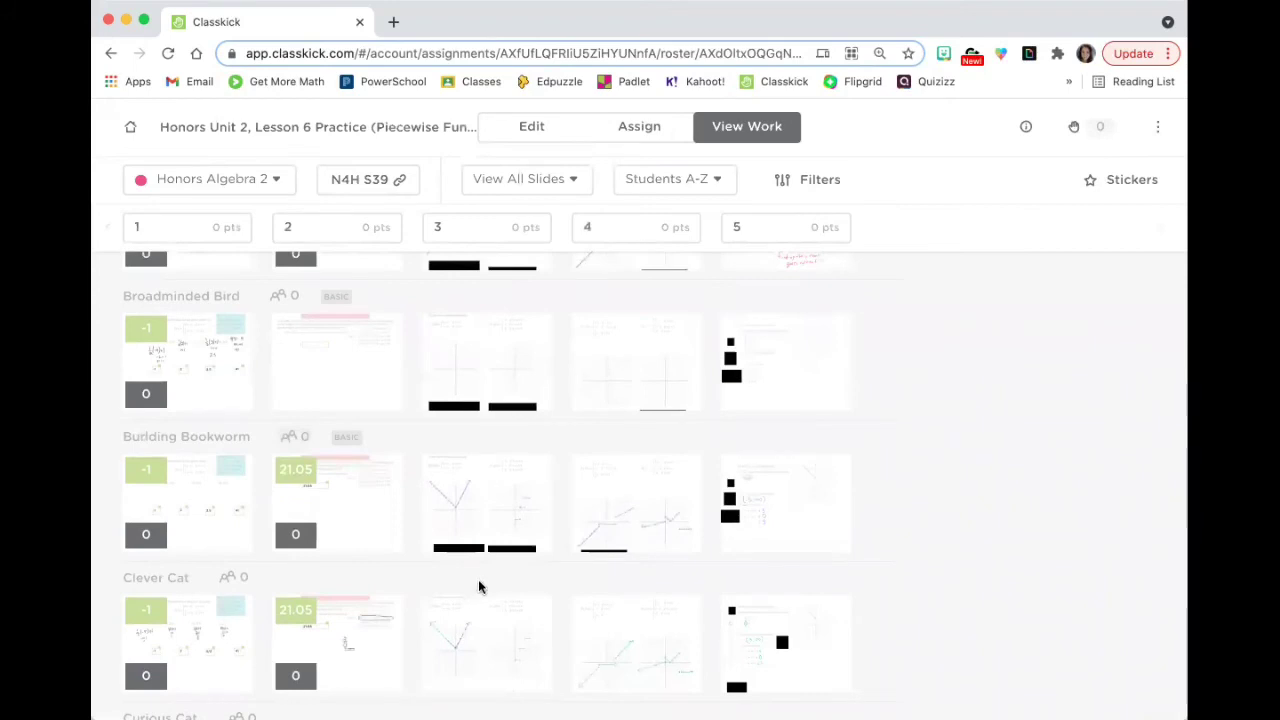
# Step: Show only slide 3 of the class's work and examine the students' piecewise function graphs
pyautogui.click(494, 180)
pyautogui.click(508, 332)
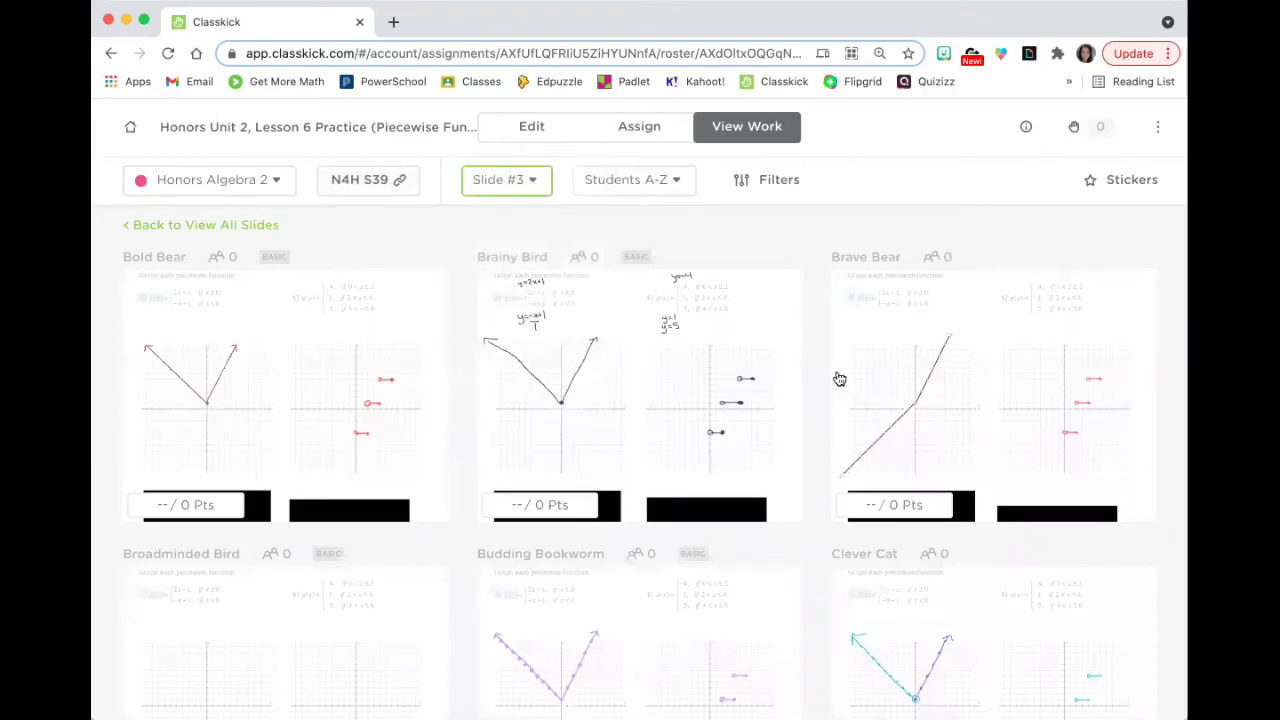
pyautogui.scroll(-5, 983, 402)
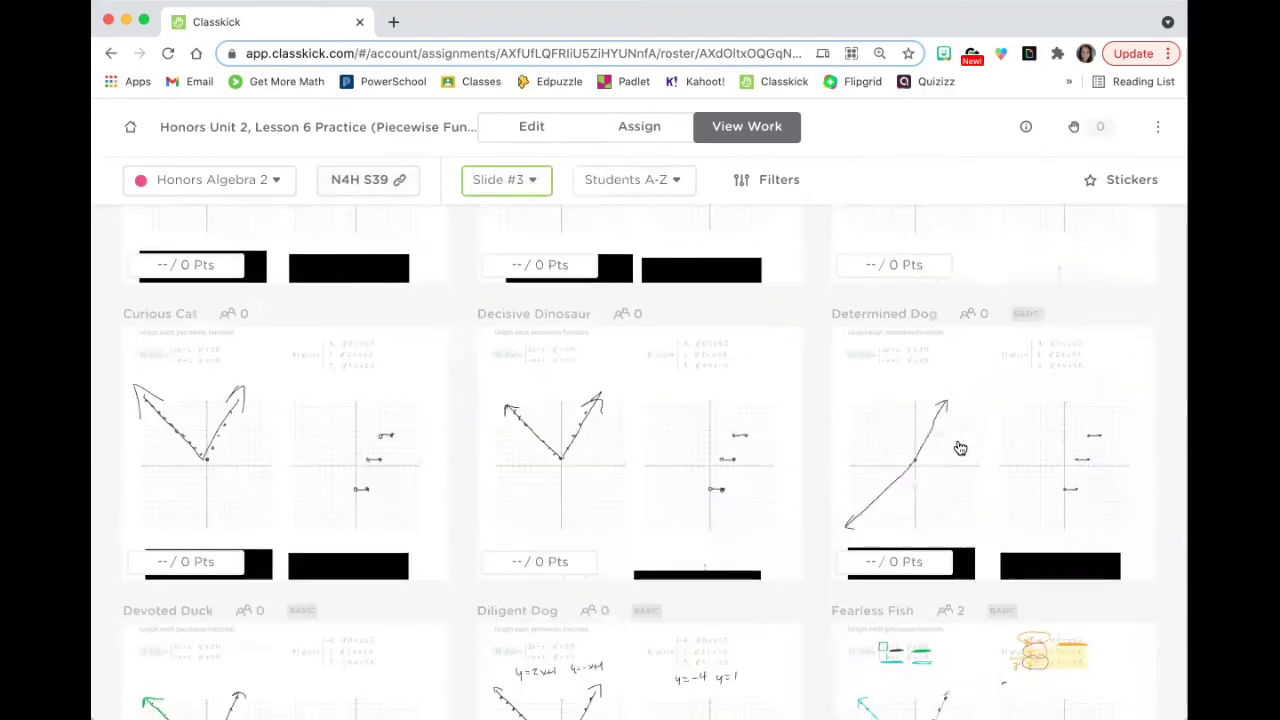
pyautogui.scroll(-5, 960, 448)
pyautogui.scroll(-5, 960, 448)
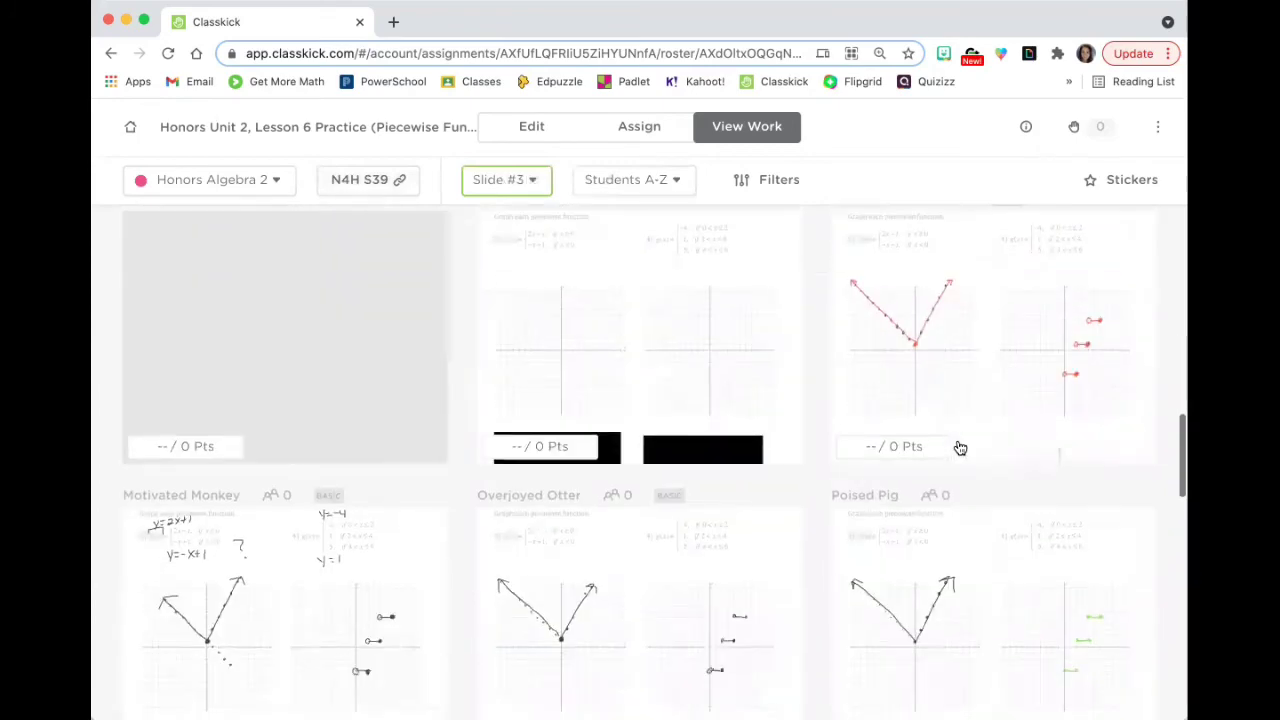
pyautogui.scroll(-5, 960, 448)
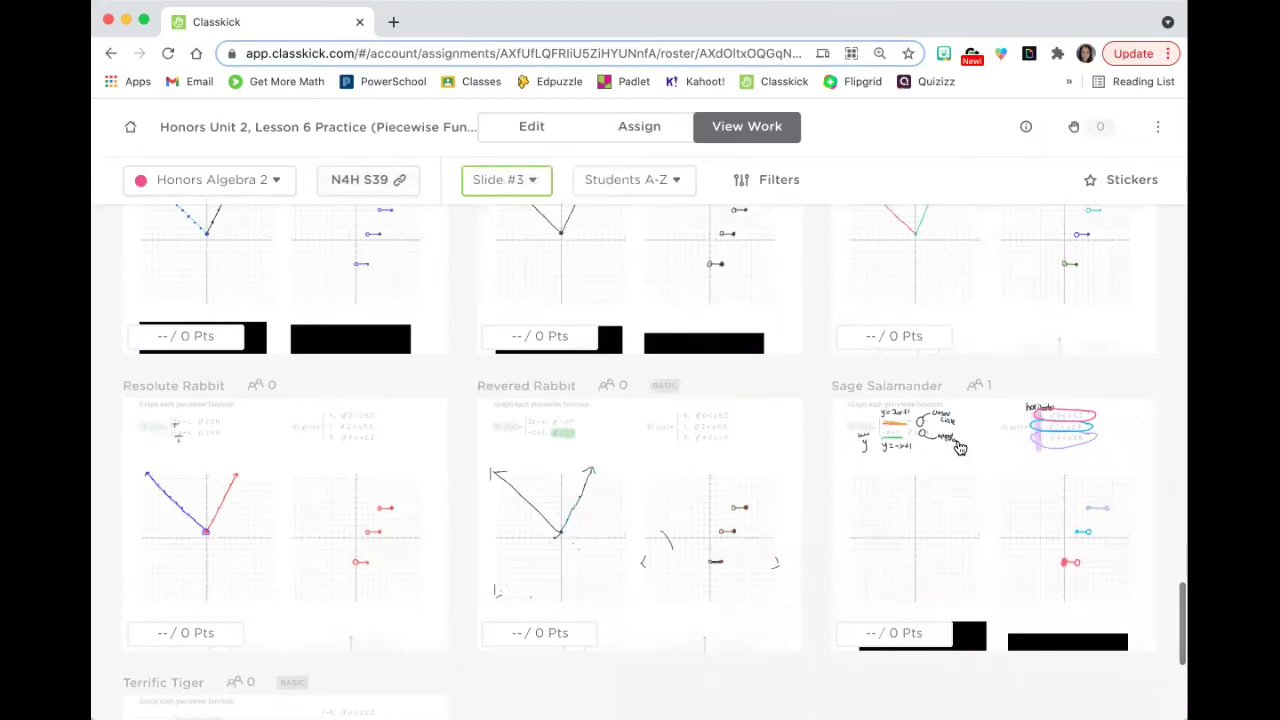
pyautogui.scroll(-3, 960, 448)
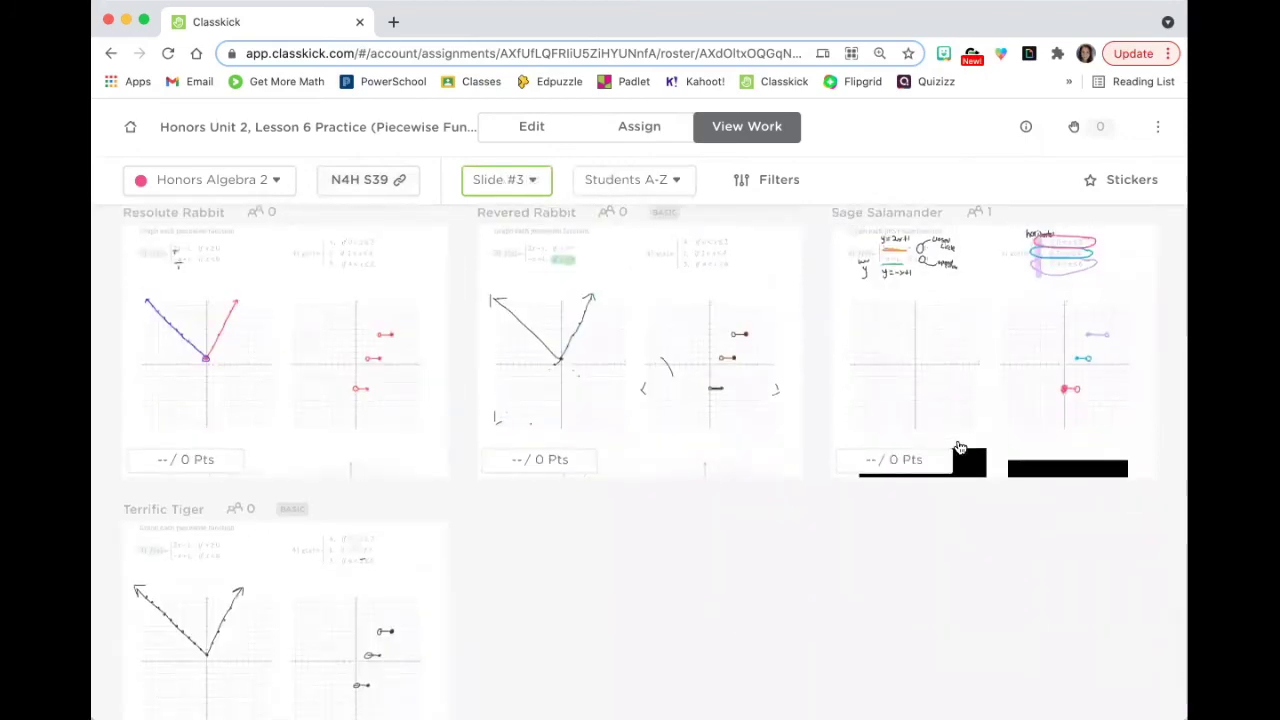
pyautogui.scroll(-3, 958, 447)
pyautogui.scroll(6, 958, 447)
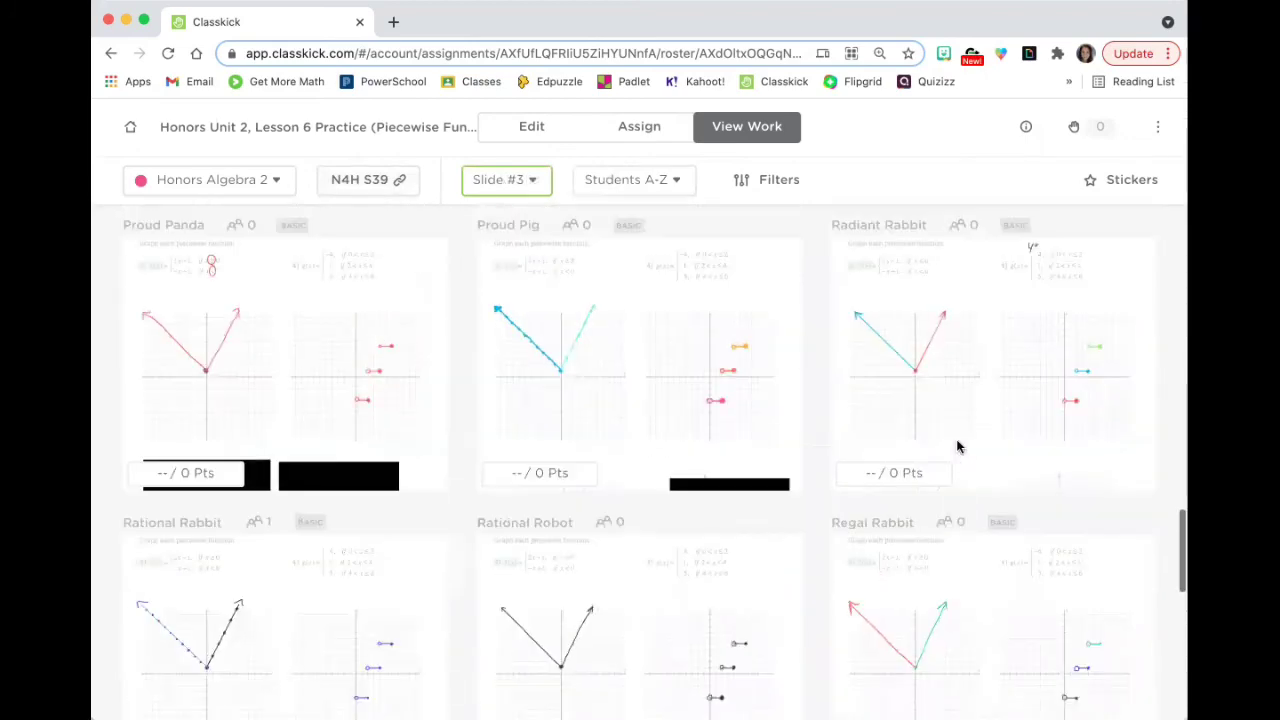
pyautogui.scroll(15, 958, 447)
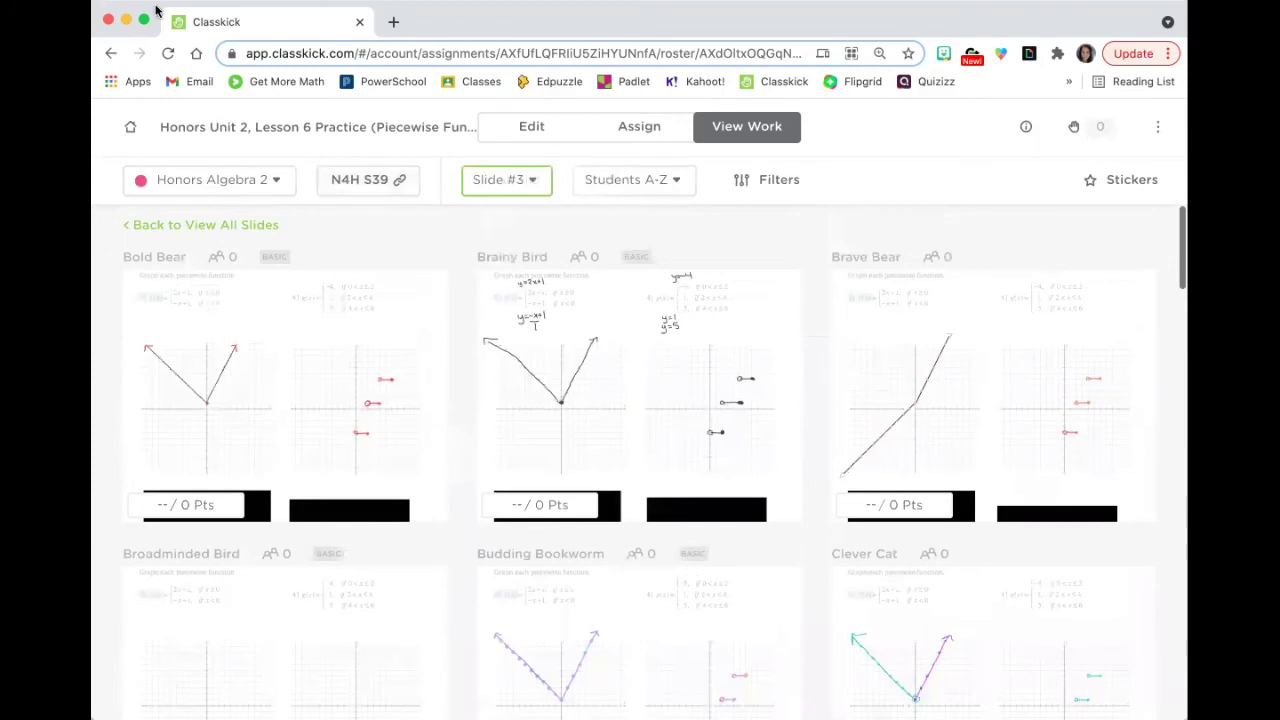
# Step: Leave the student work and open the Choice Board folder in Presentation documents
pyautogui.click(130, 126)
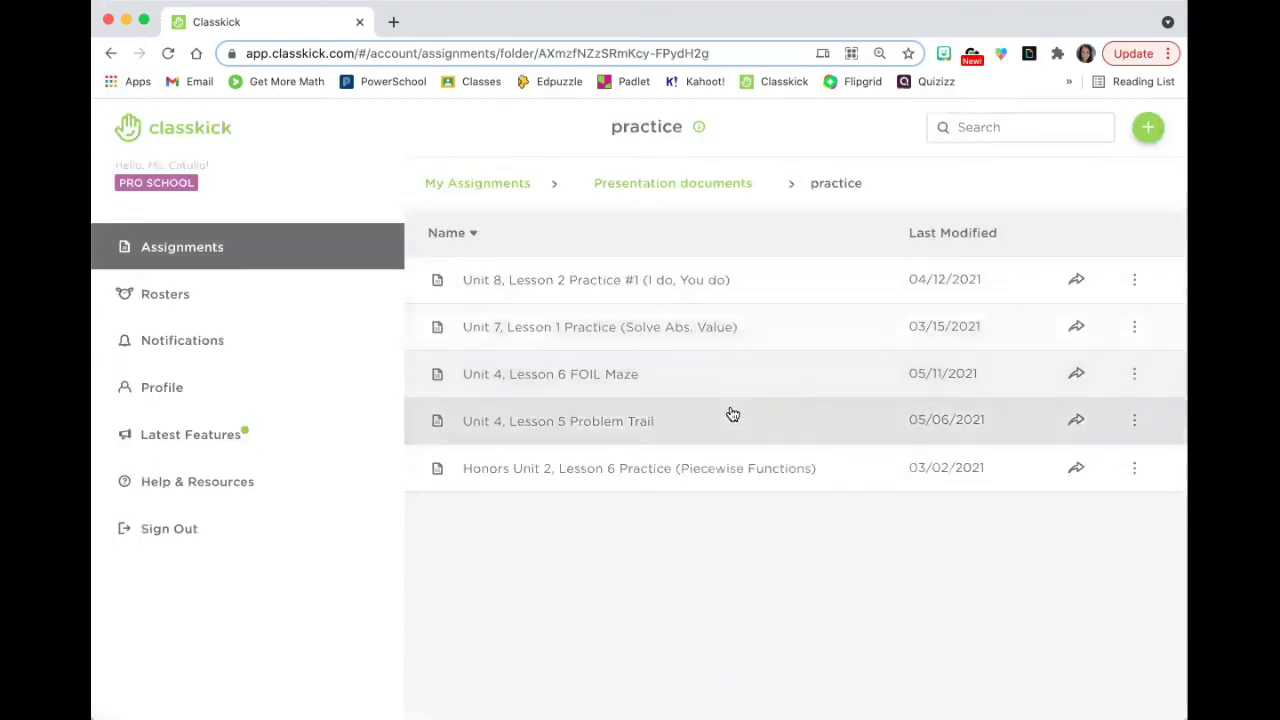
pyautogui.click(671, 176)
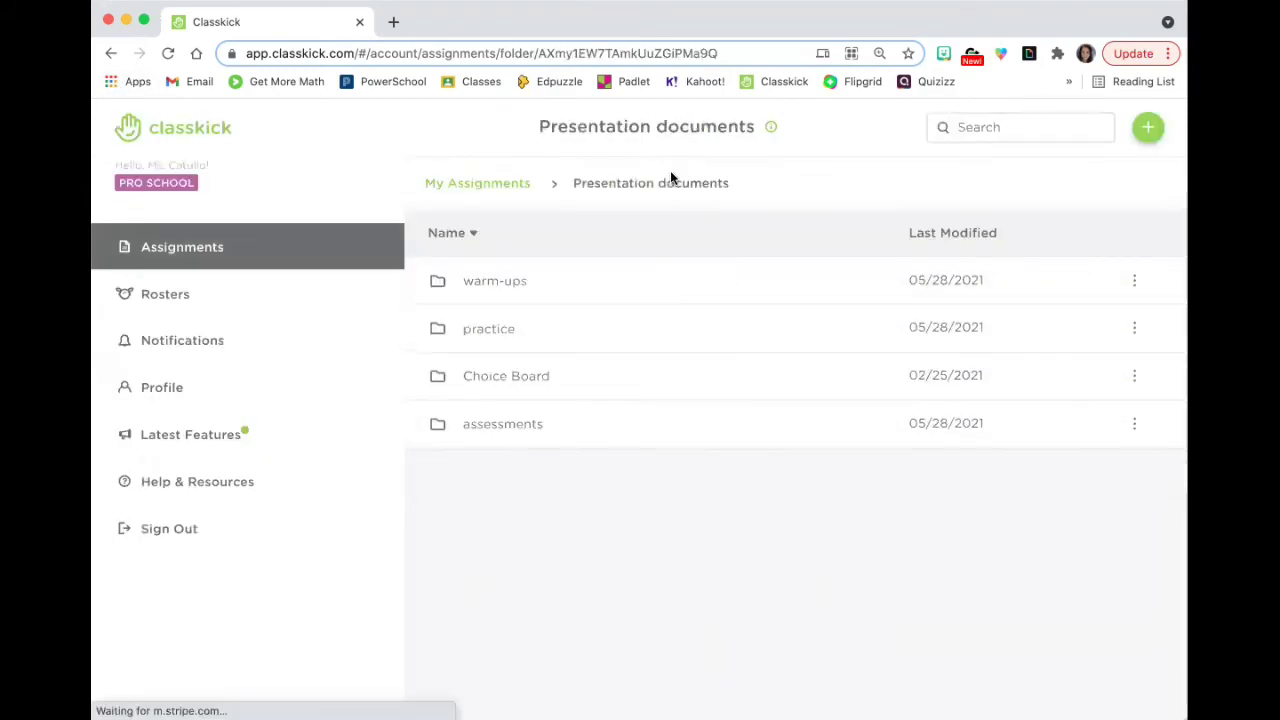
pyautogui.click(503, 380)
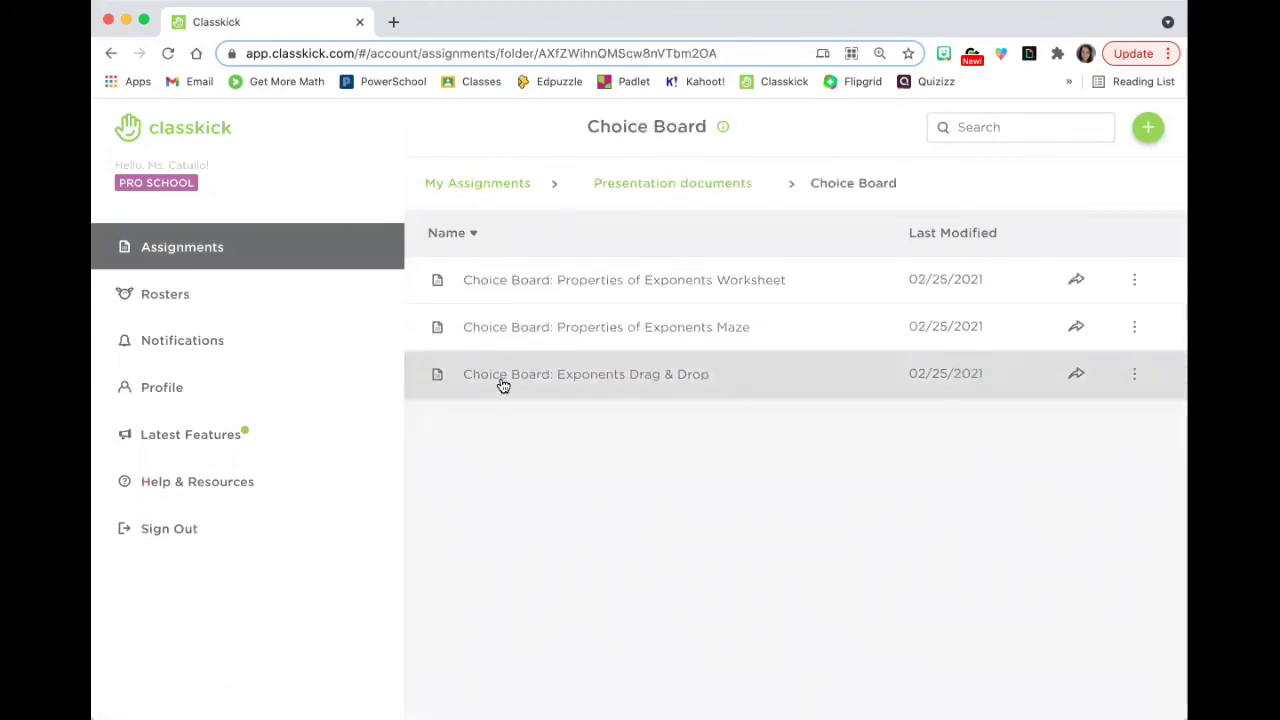
# Step: Open the Exponents Drag & Drop, Properties of Exponents Worksheet and Properties of Exponents Maze assignments in turn, returning to the Choice Board folder after each
pyautogui.click(503, 386)
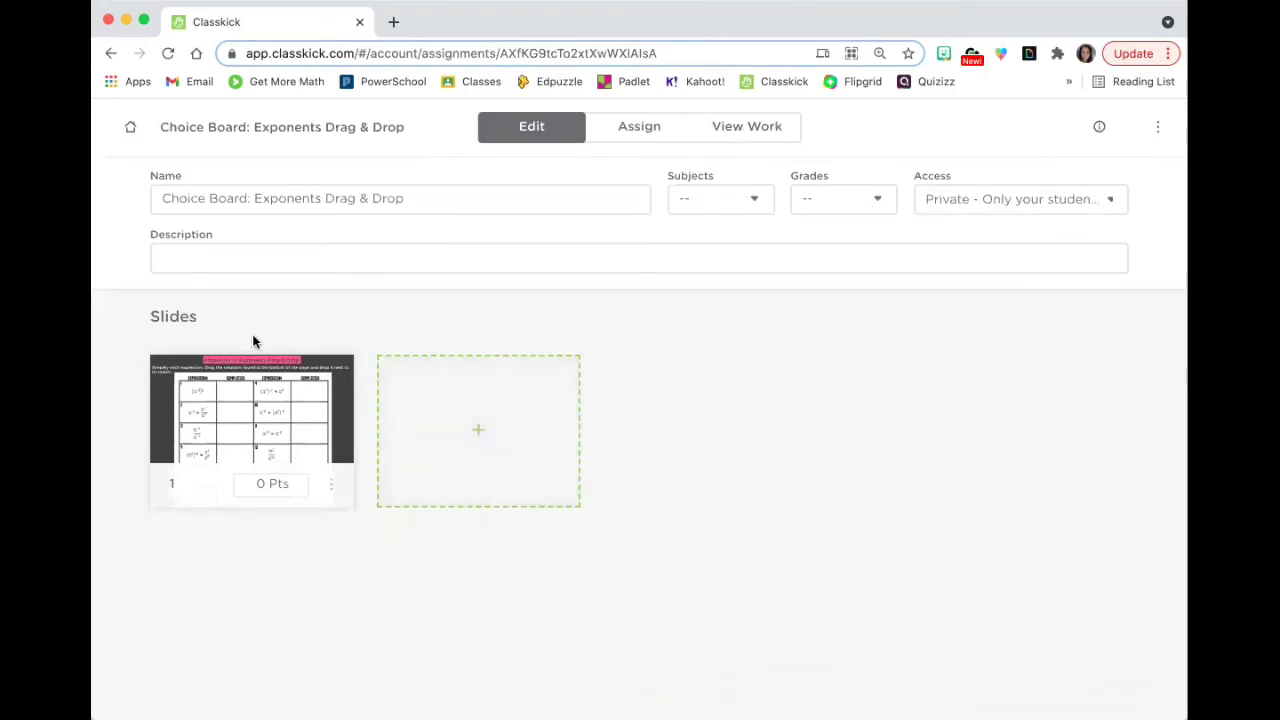
pyautogui.click(130, 126)
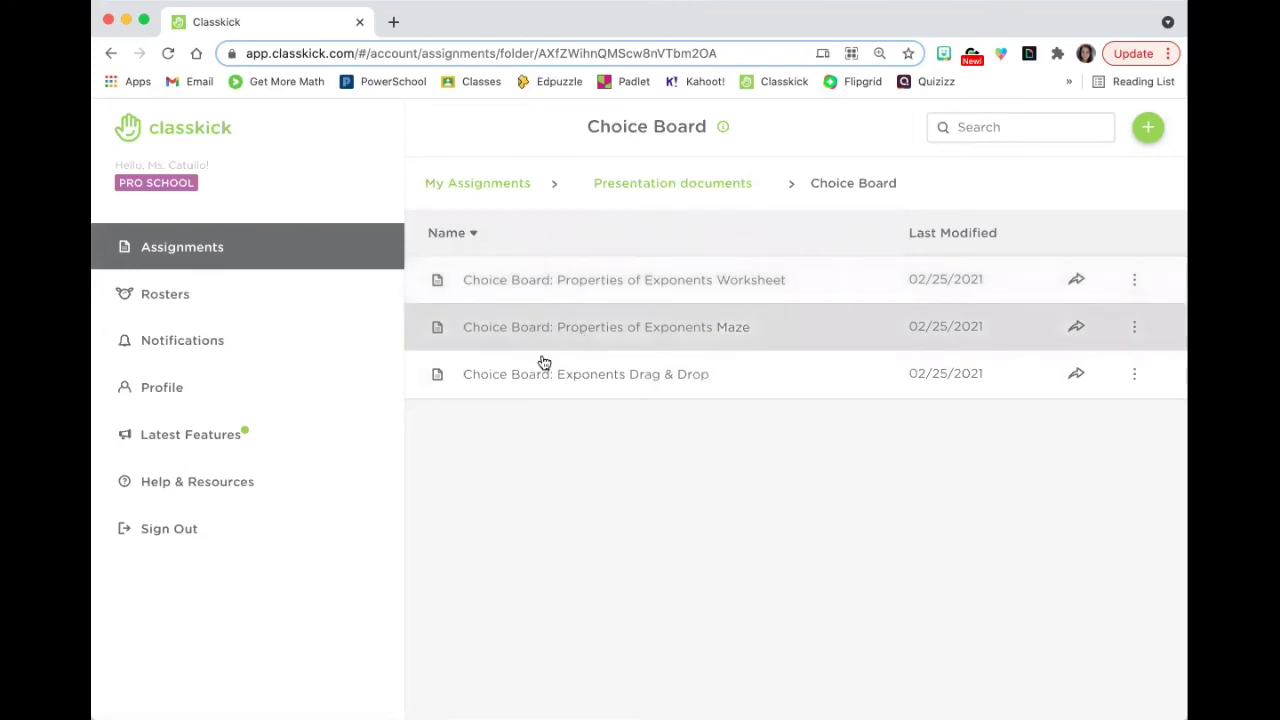
pyautogui.click(629, 280)
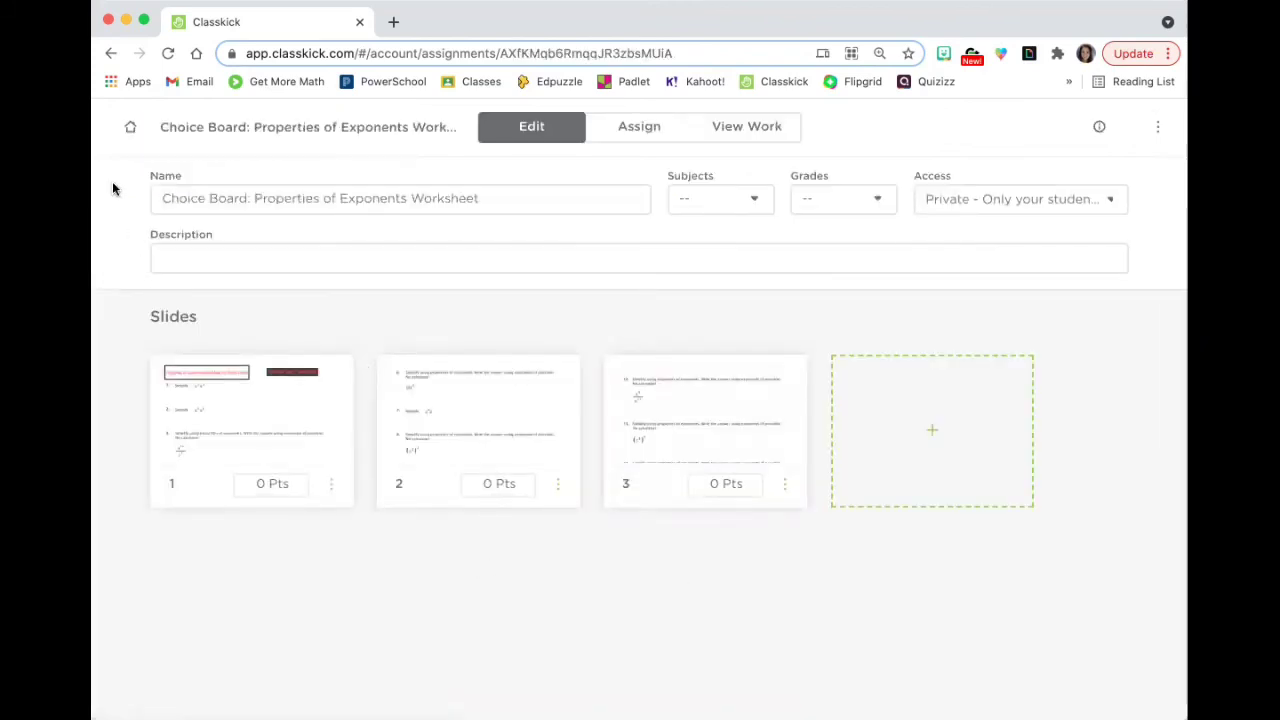
pyautogui.click(124, 132)
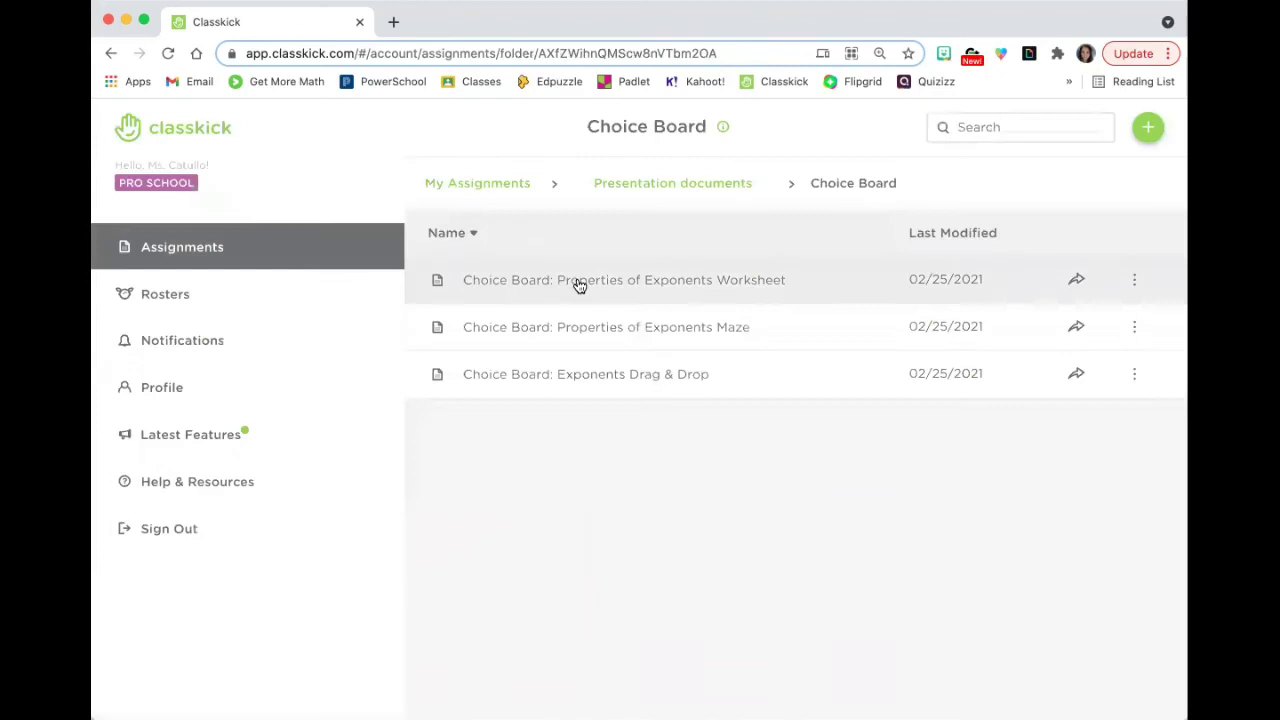
pyautogui.click(621, 336)
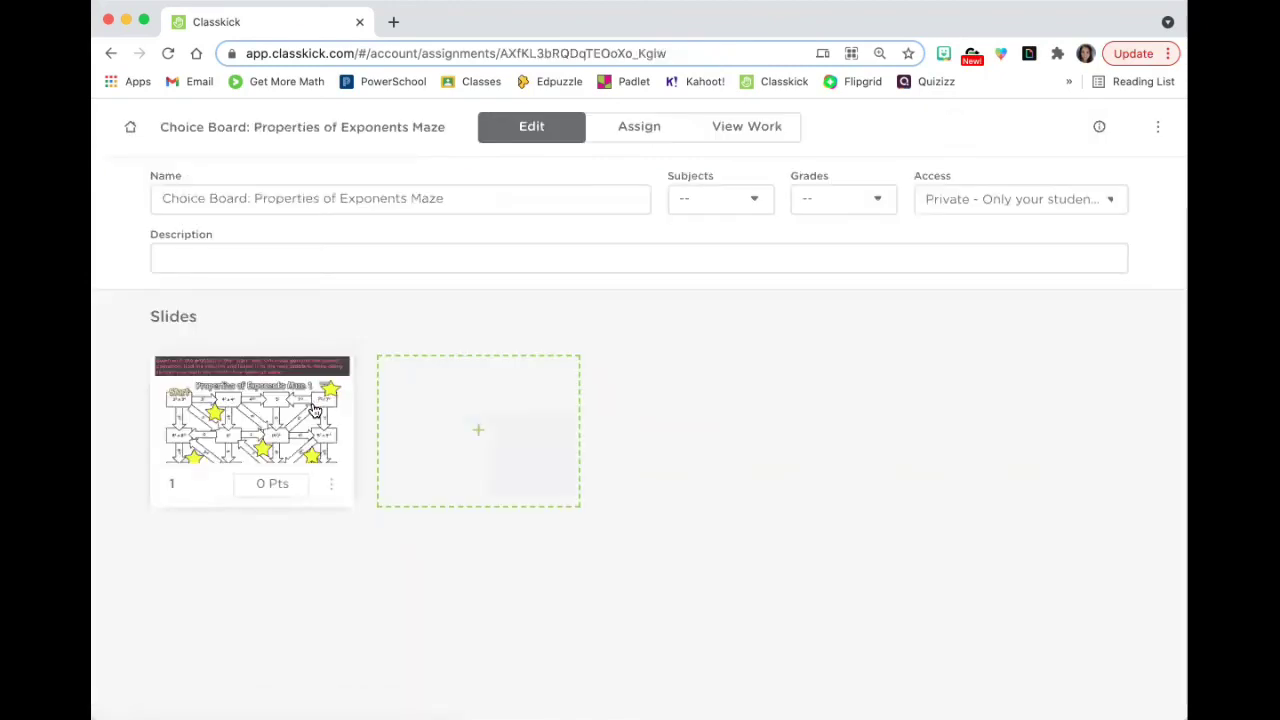
pyautogui.click(130, 127)
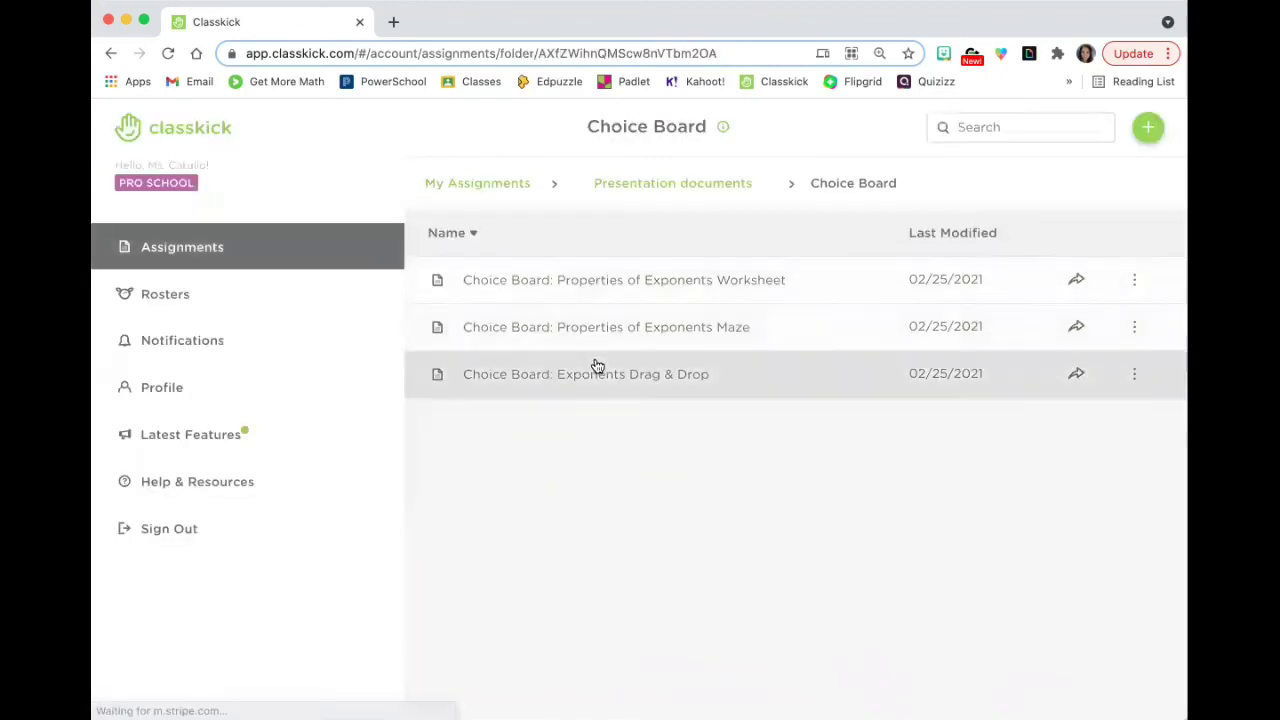
# Step: Open slide 1 of Choice Board: Exponents Drag & Drop and examine the expression table and the answer choice cards below it
pyautogui.click(598, 370)
pyautogui.click(247, 415)
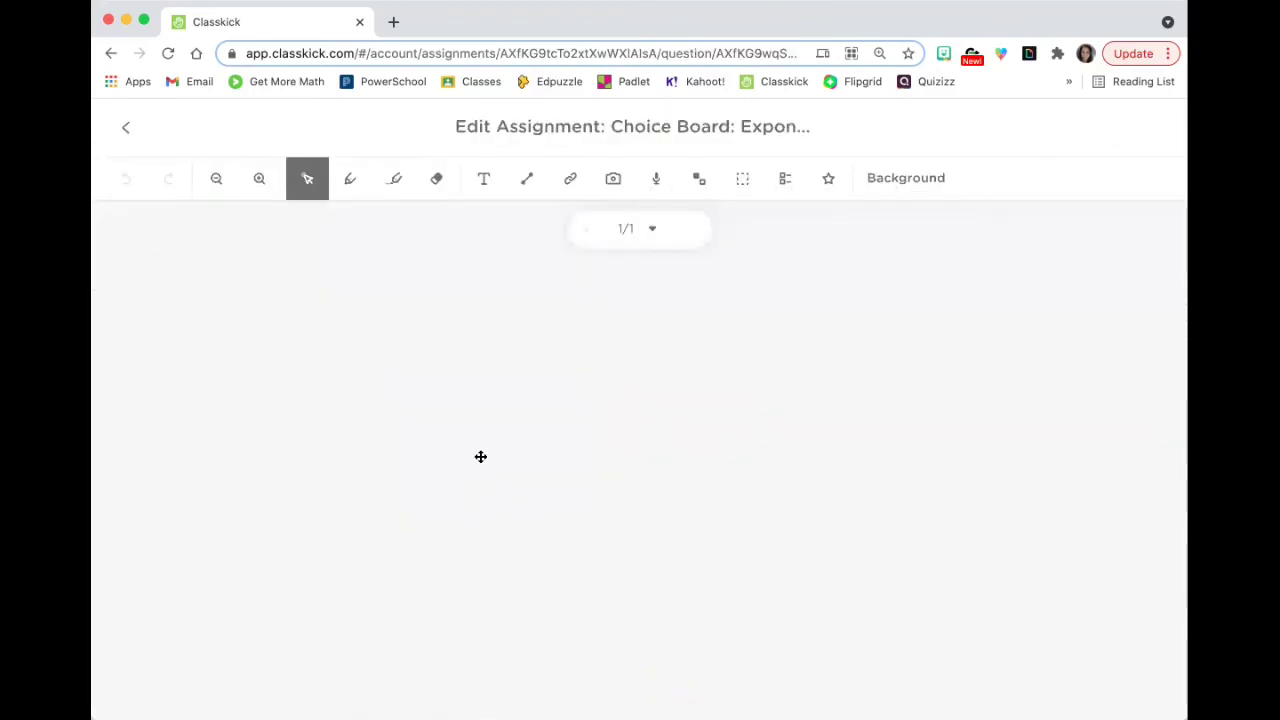
pyautogui.scroll(-10, 496, 435)
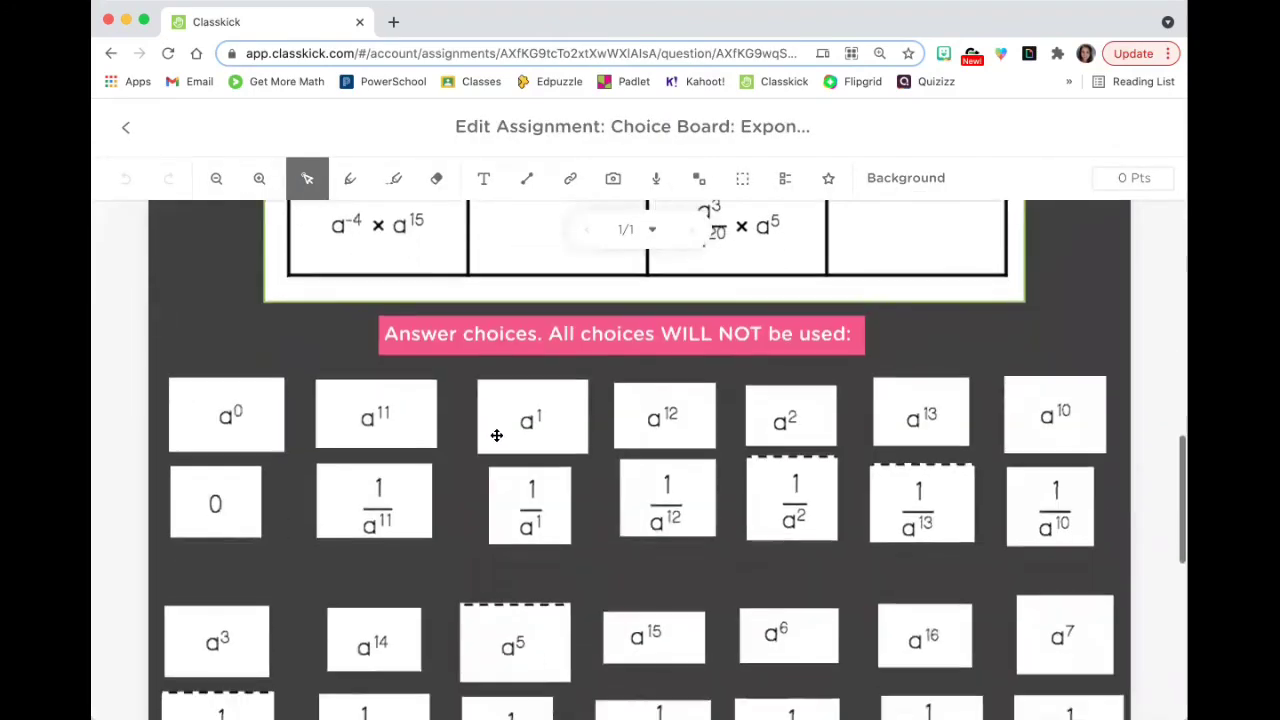
pyautogui.click(496, 435)
pyautogui.click(471, 634)
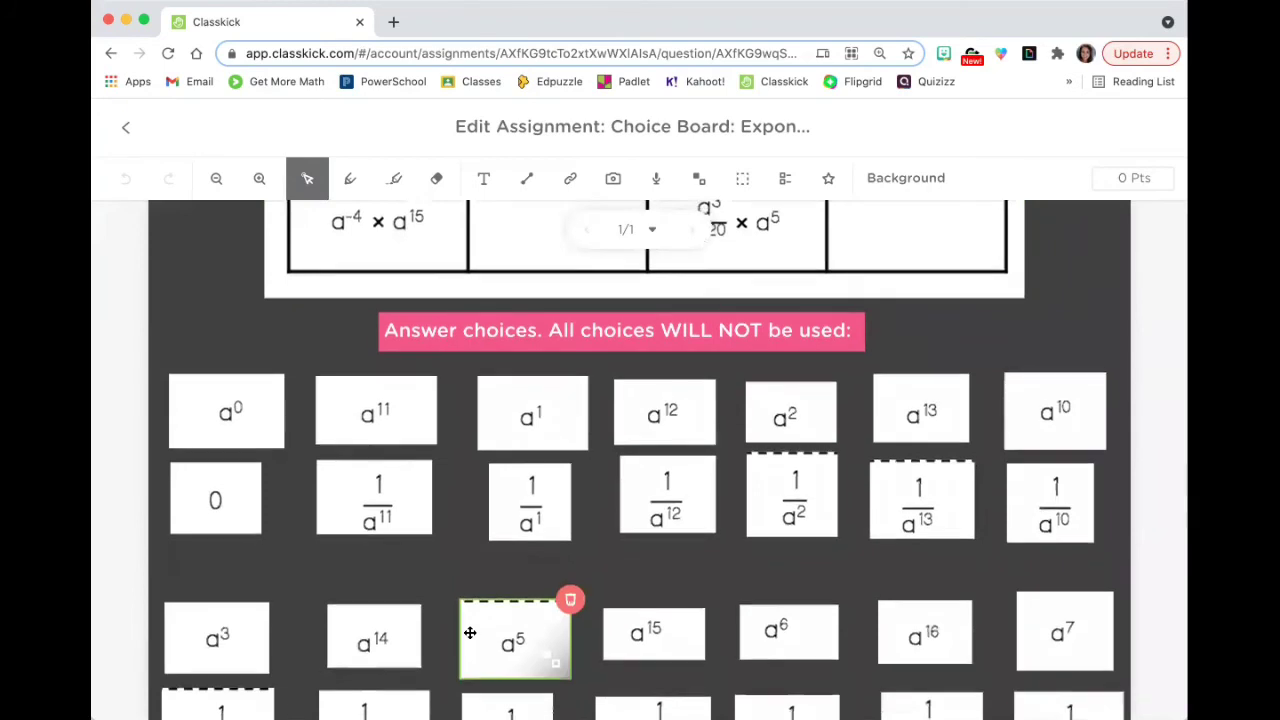
pyautogui.scroll(-3, 471, 634)
pyautogui.click(471, 634)
pyautogui.scroll(5, 470, 638)
pyautogui.click(623, 423)
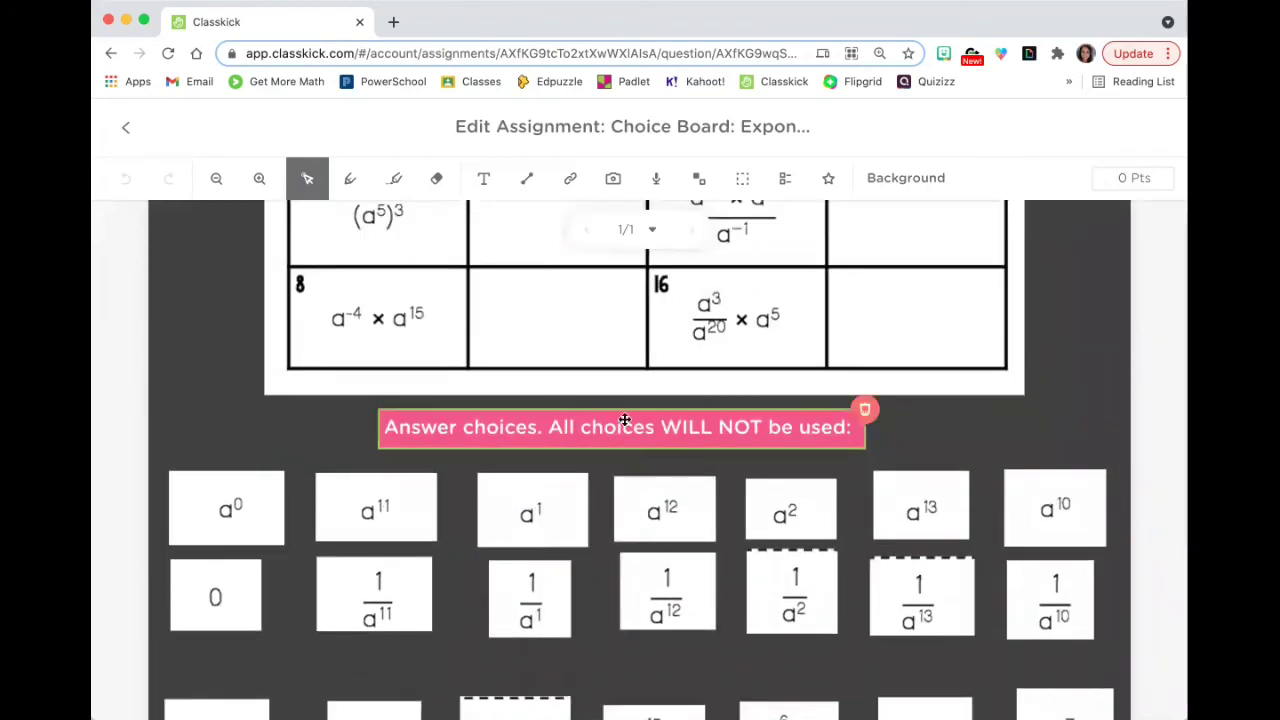
# Step: Examine the positive and negative exponent answer choice cards below the expression table on the Exponents Drag & Drop slide
pyautogui.click(664, 510)
pyautogui.click(664, 588)
pyautogui.scroll(-3, 664, 588)
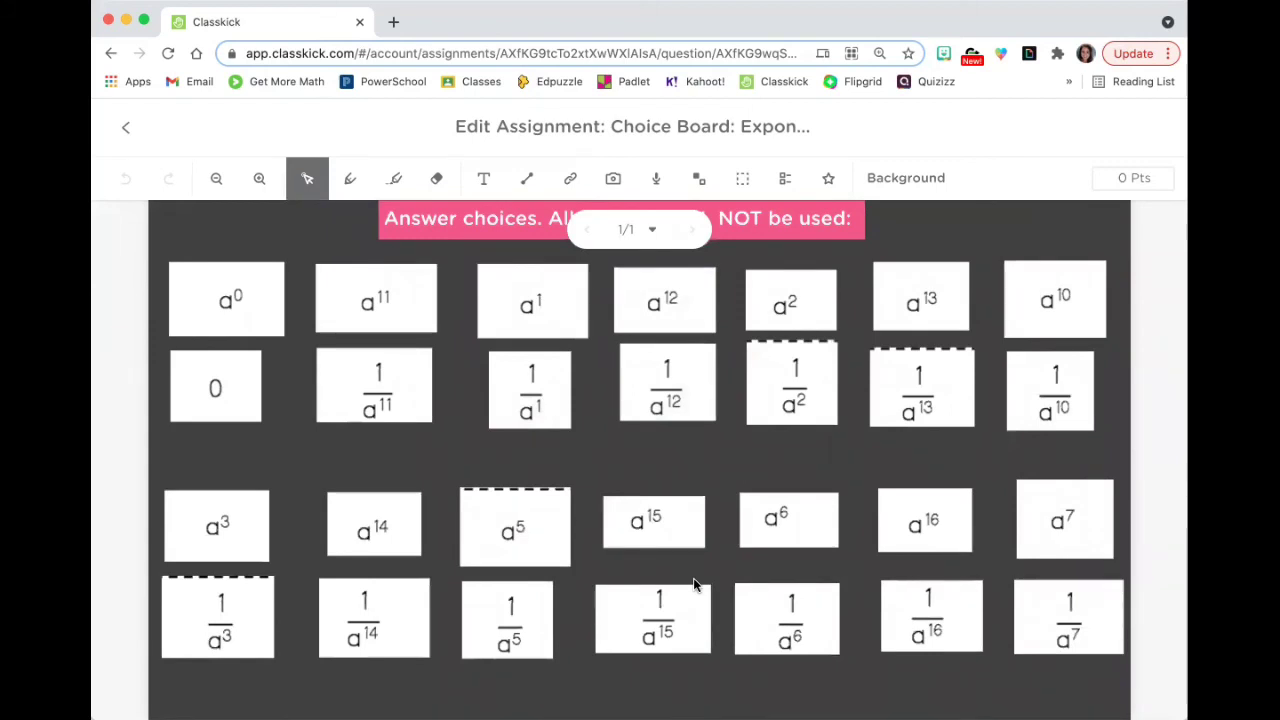
pyautogui.scroll(10, 695, 585)
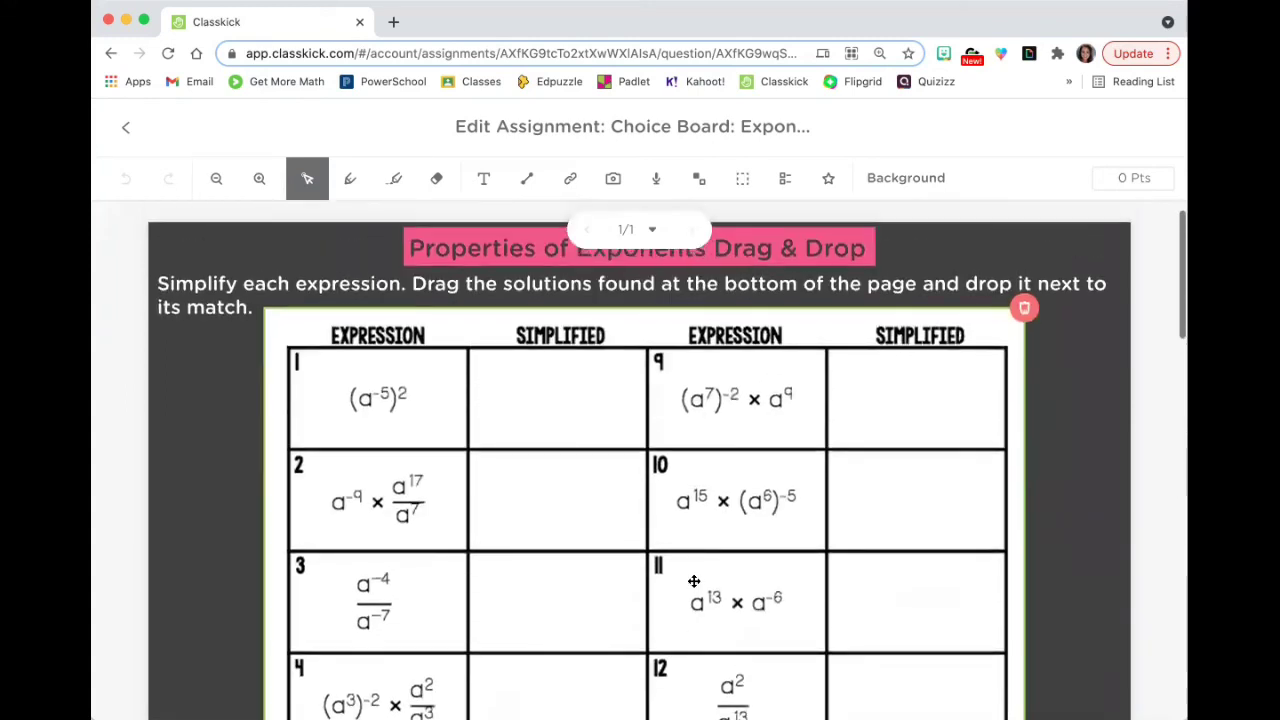
# Step: Leave the Exponents Drag & Drop assignment and open Unit 7, Quiz #1 (Lessons 1 & 2) from the assessments folder in Presentation documents
pyautogui.click(125, 127)
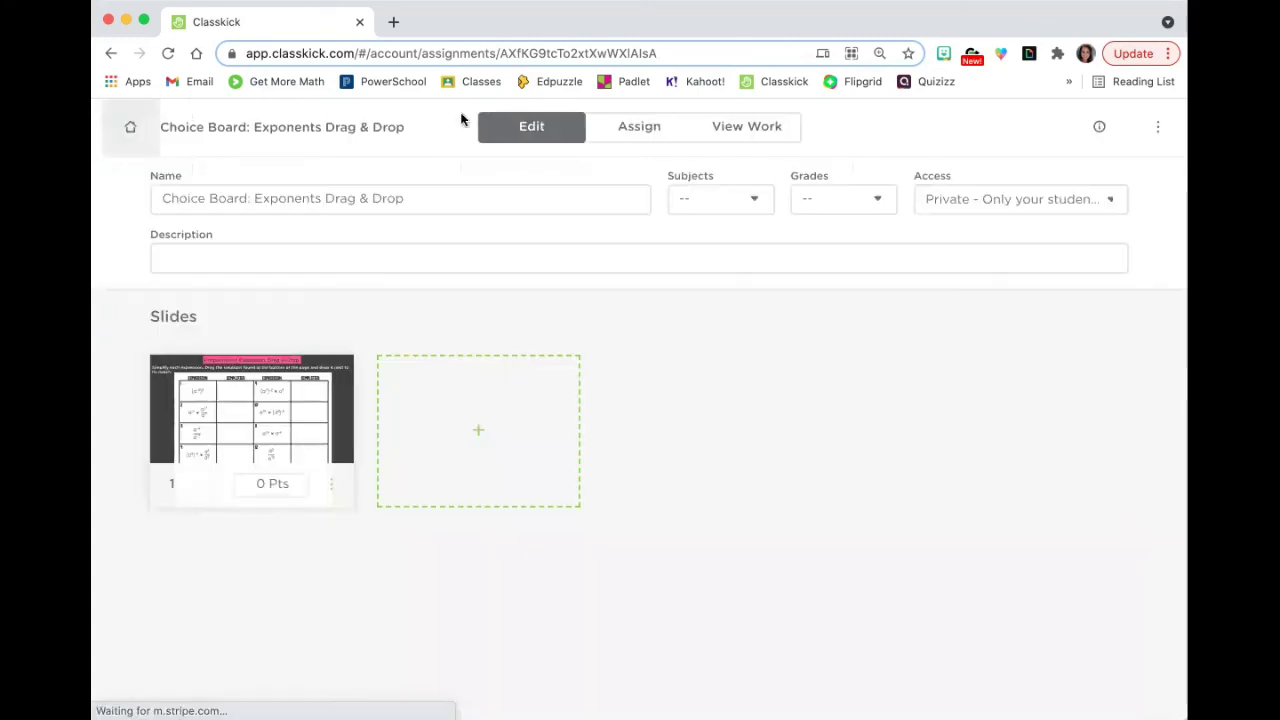
pyautogui.click(129, 127)
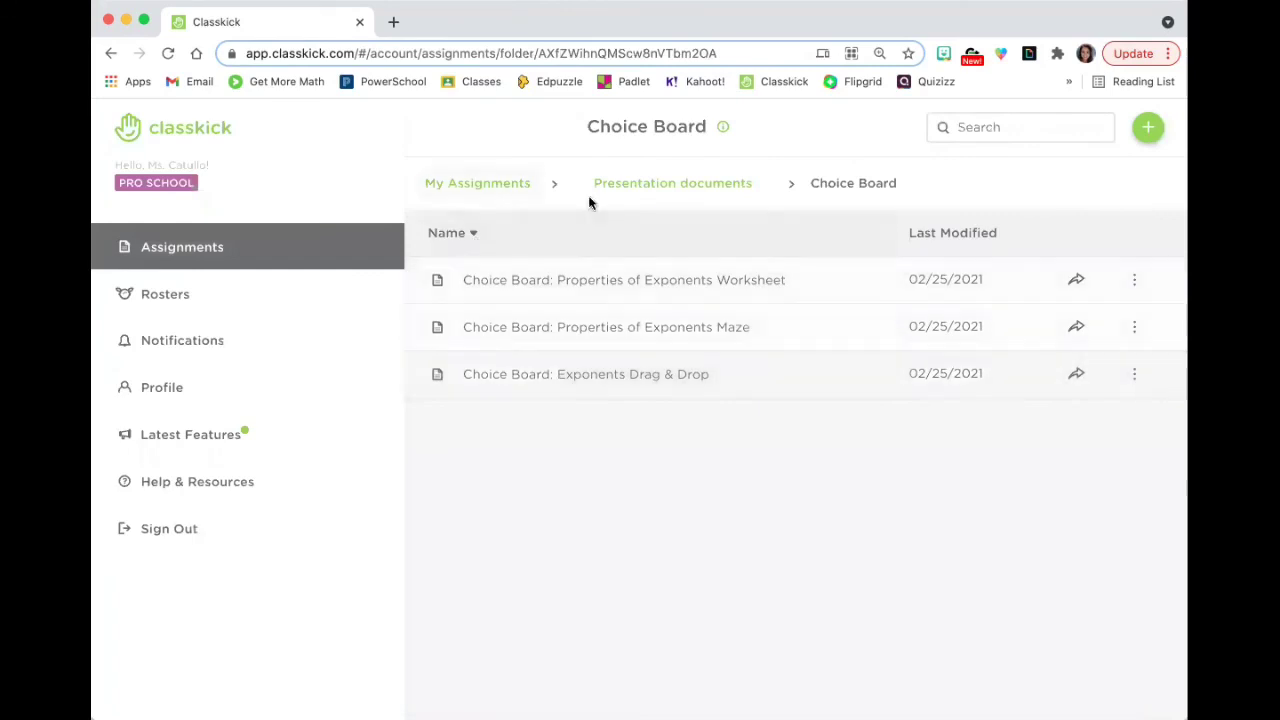
pyautogui.click(646, 177)
pyautogui.click(550, 426)
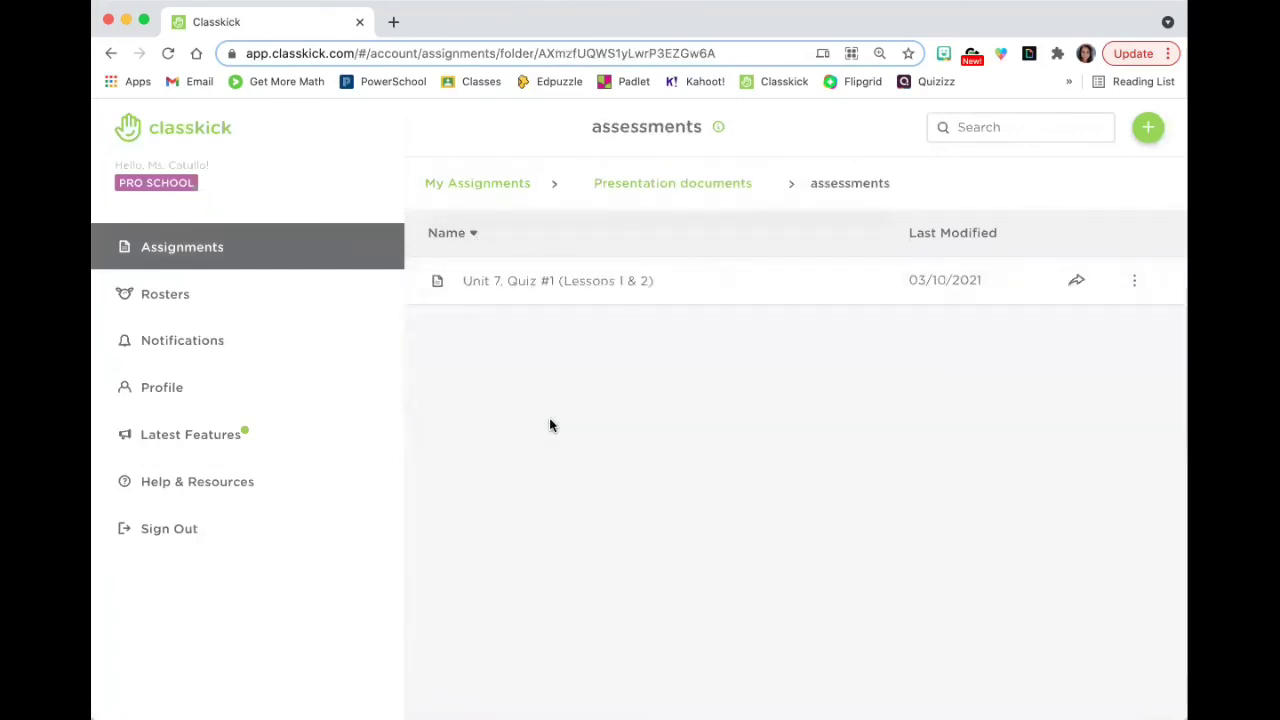
pyautogui.click(549, 297)
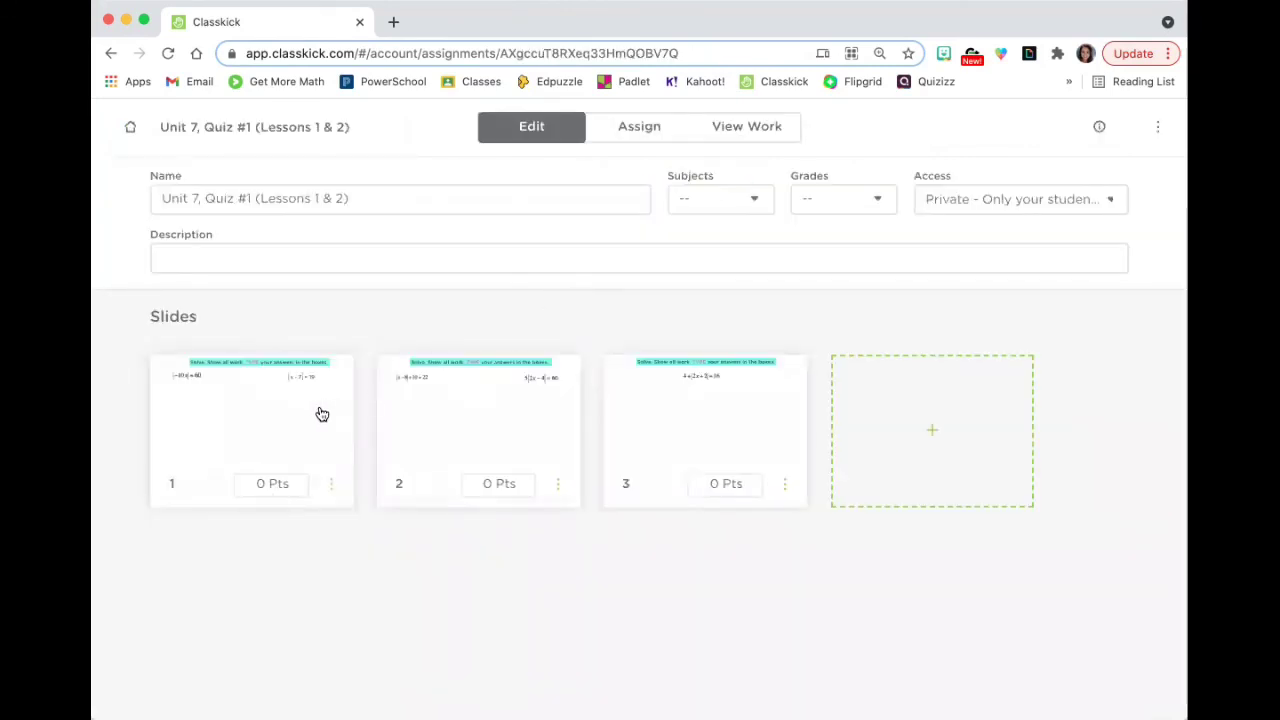
# Step: Show the Algebra class's work on Unit 7, Quiz #1 and examine the students' self-checked answers, written work and point deductions
pyautogui.click(727, 127)
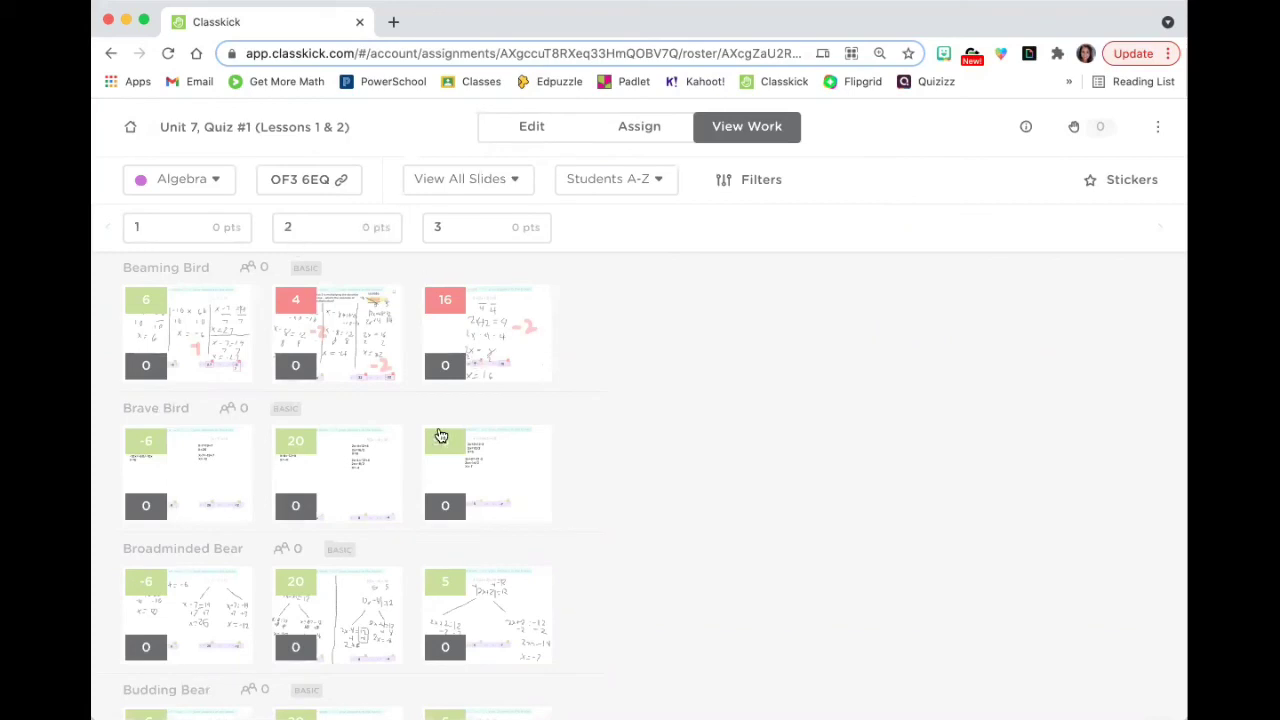
pyautogui.scroll(-3, 441, 436)
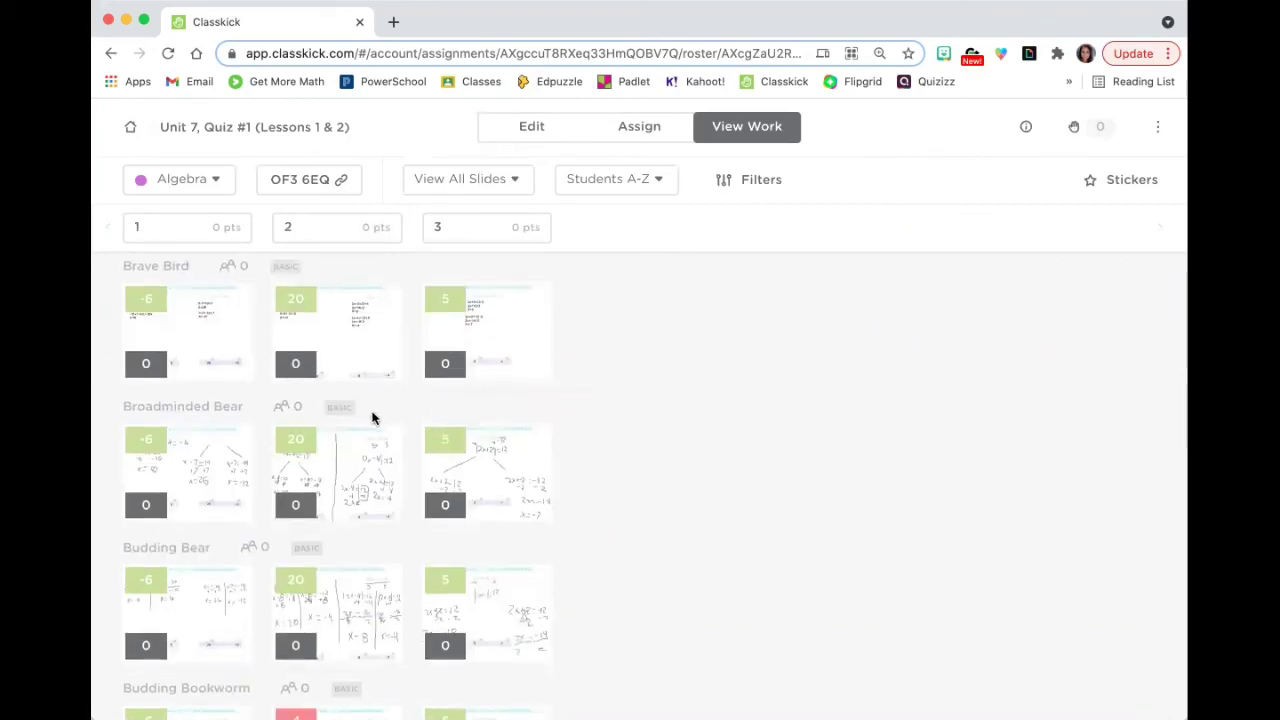
pyautogui.scroll(-3, 372, 418)
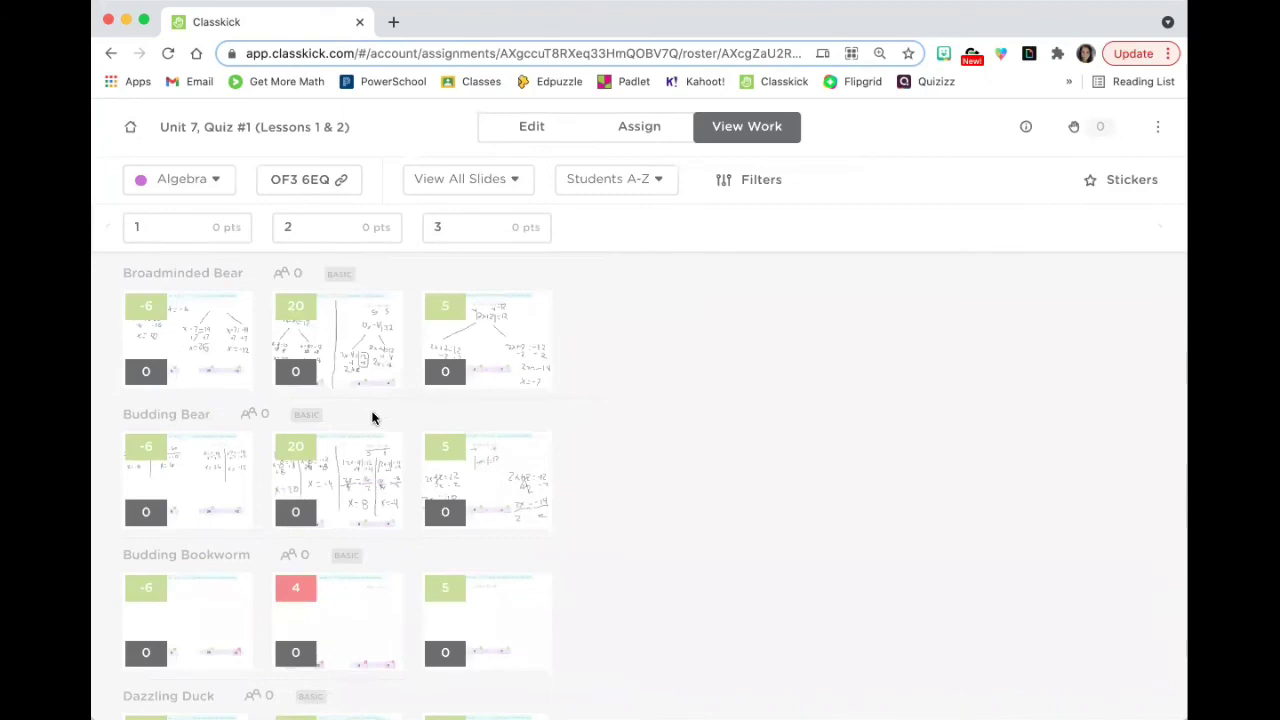
pyautogui.scroll(-3, 372, 418)
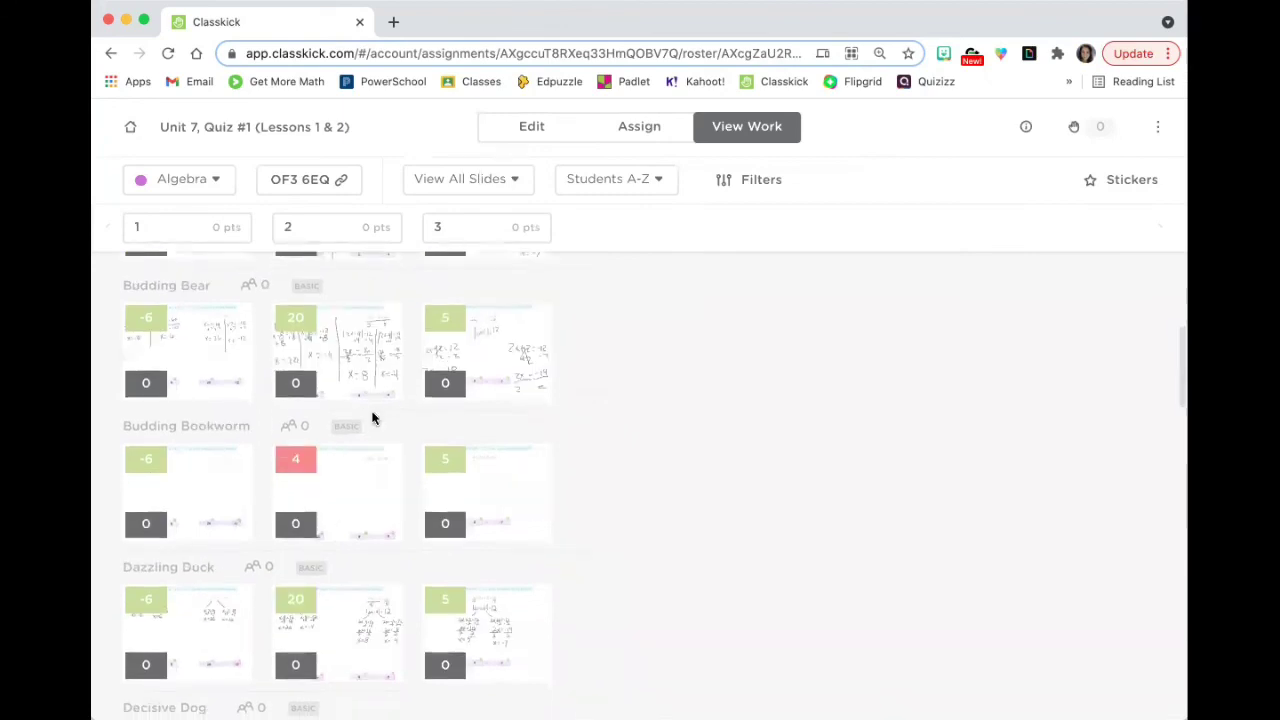
pyautogui.scroll(-2, 372, 418)
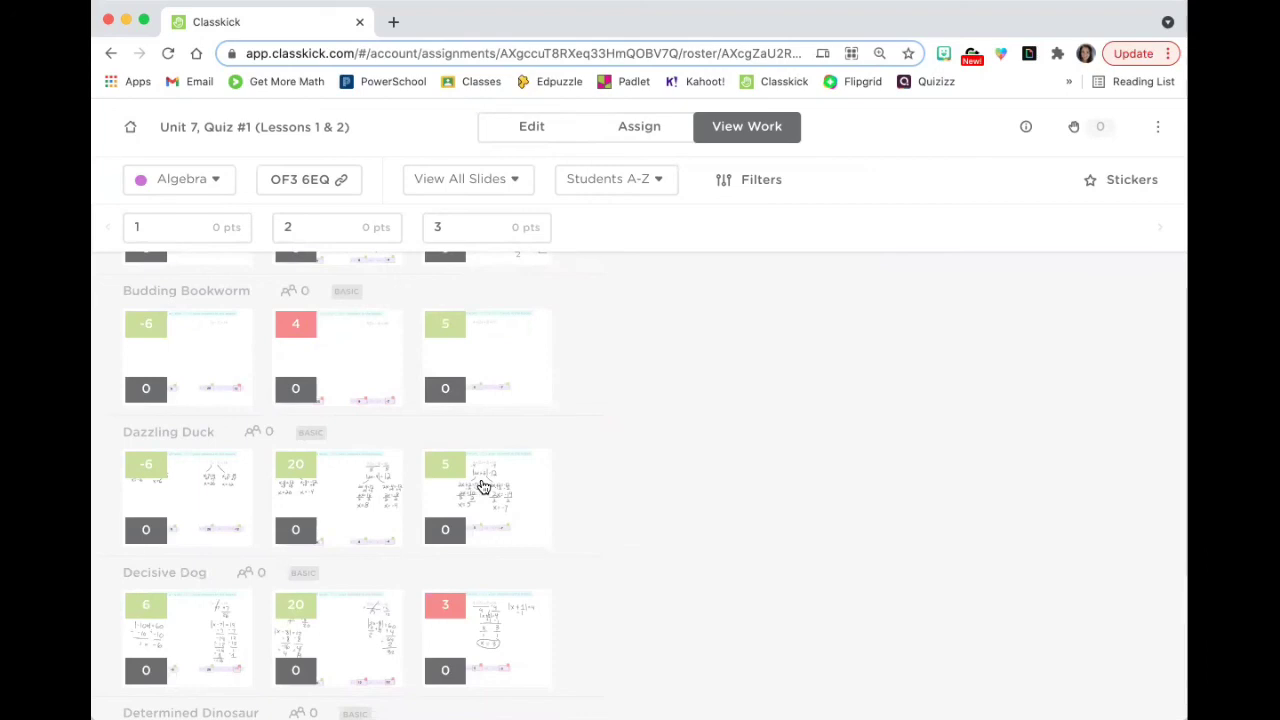
pyautogui.scroll(-5, 482, 486)
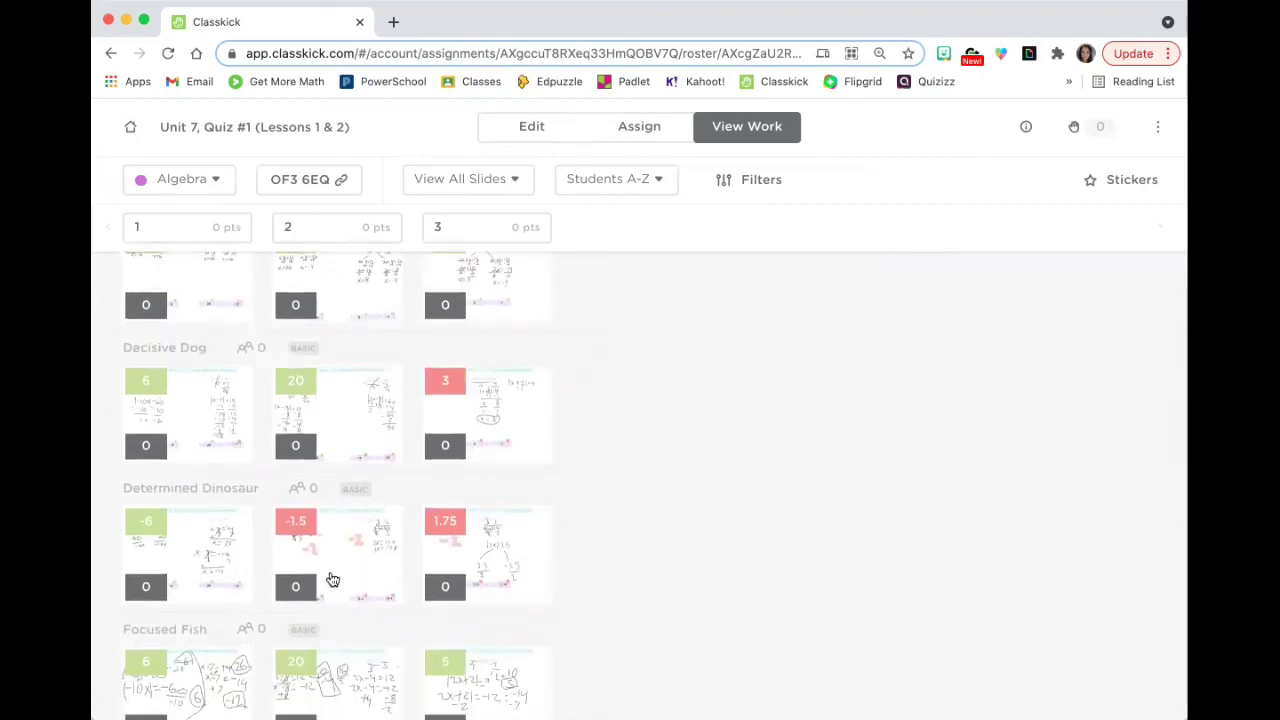
pyautogui.scroll(-8, 333, 580)
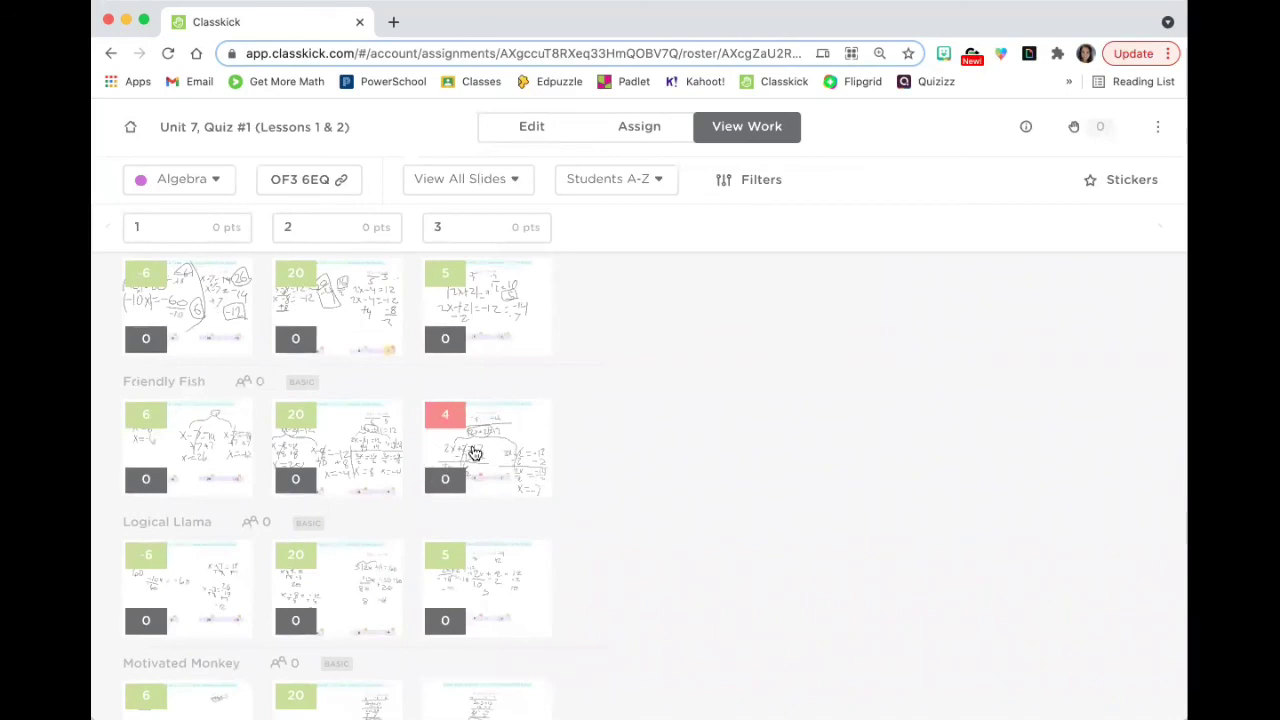
pyautogui.scroll(-10, 475, 453)
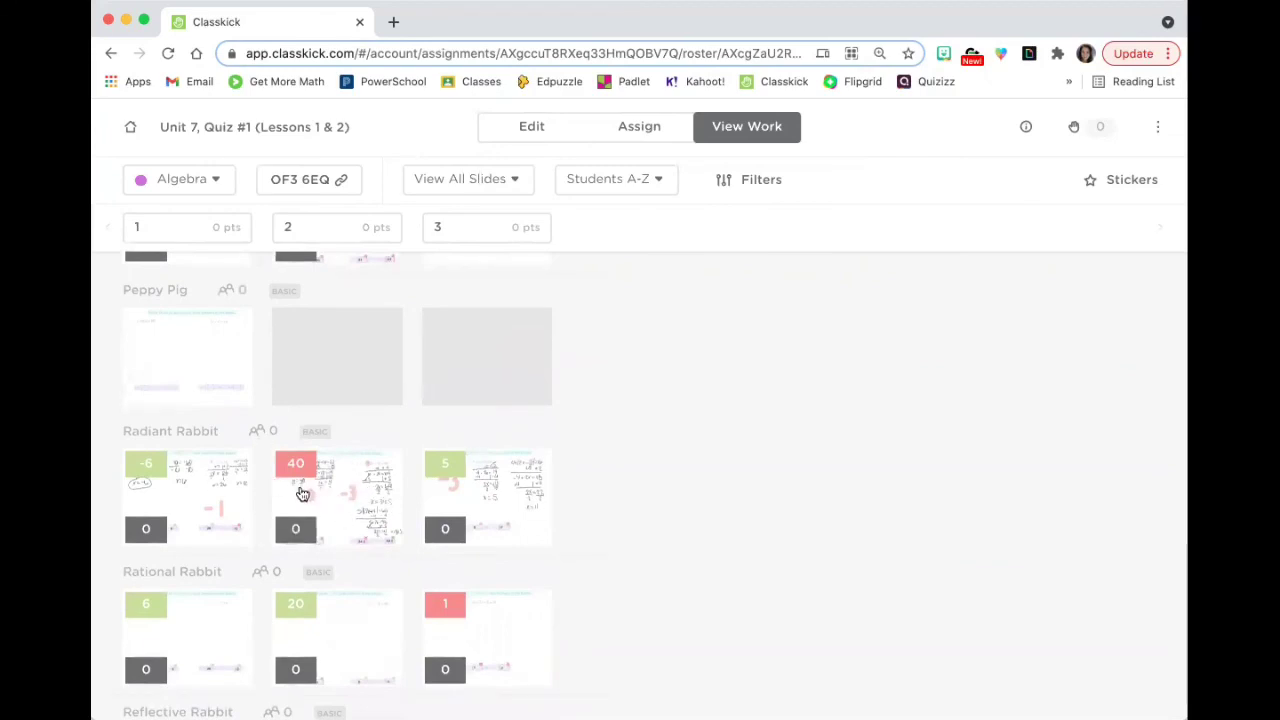
pyautogui.scroll(-5, 302, 494)
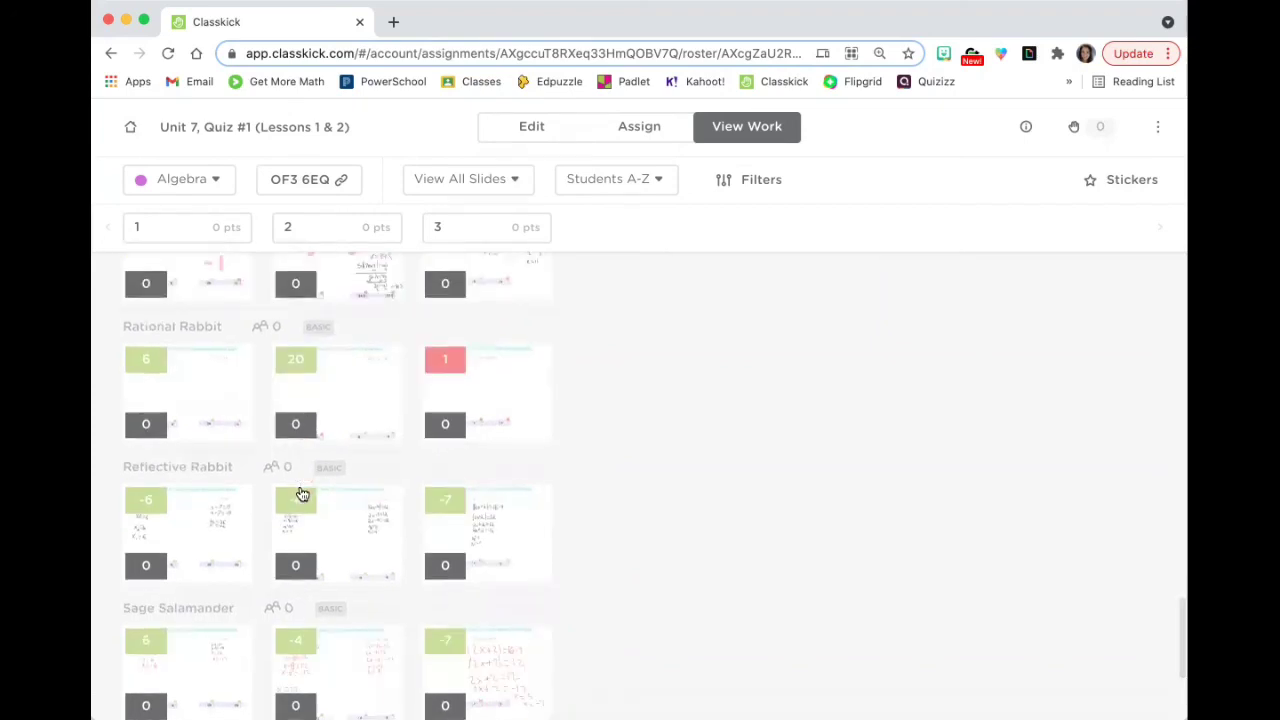
pyautogui.scroll(-3, 300, 494)
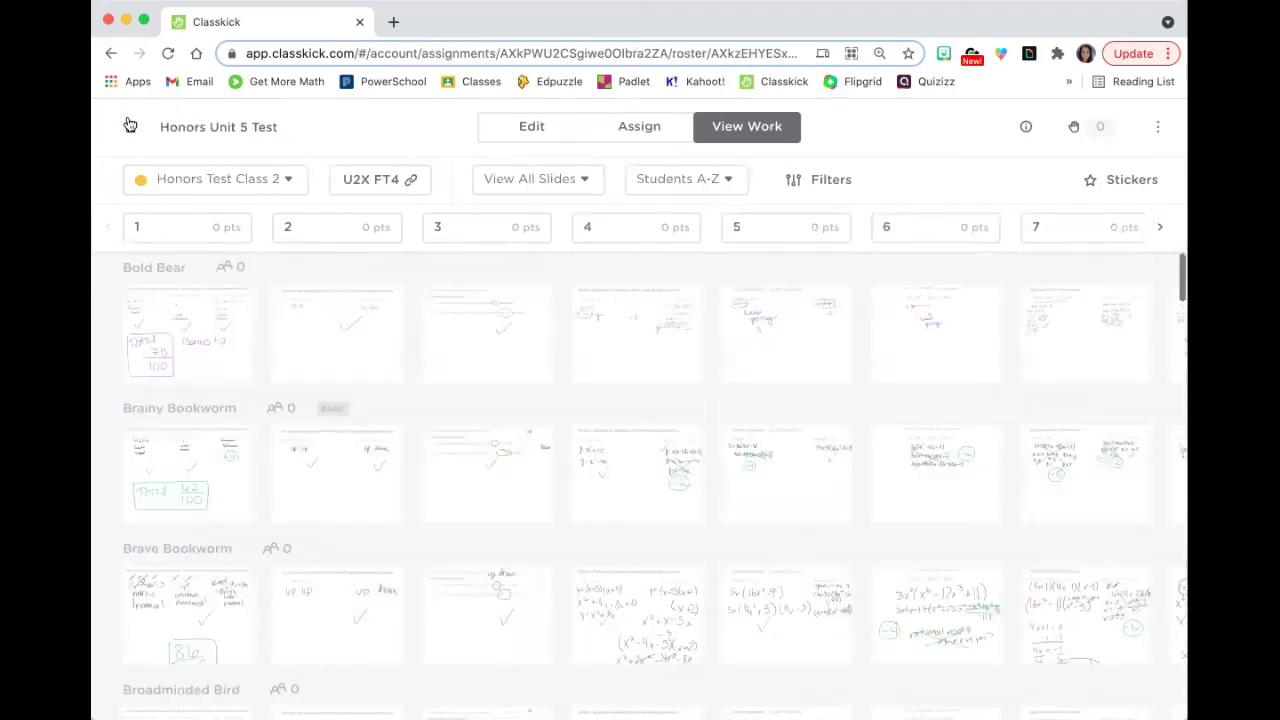
# Step: Leave the Honors Unit 5 Test student work and return to the Presentation documents folder in My Assignments
pyautogui.click(129, 124)
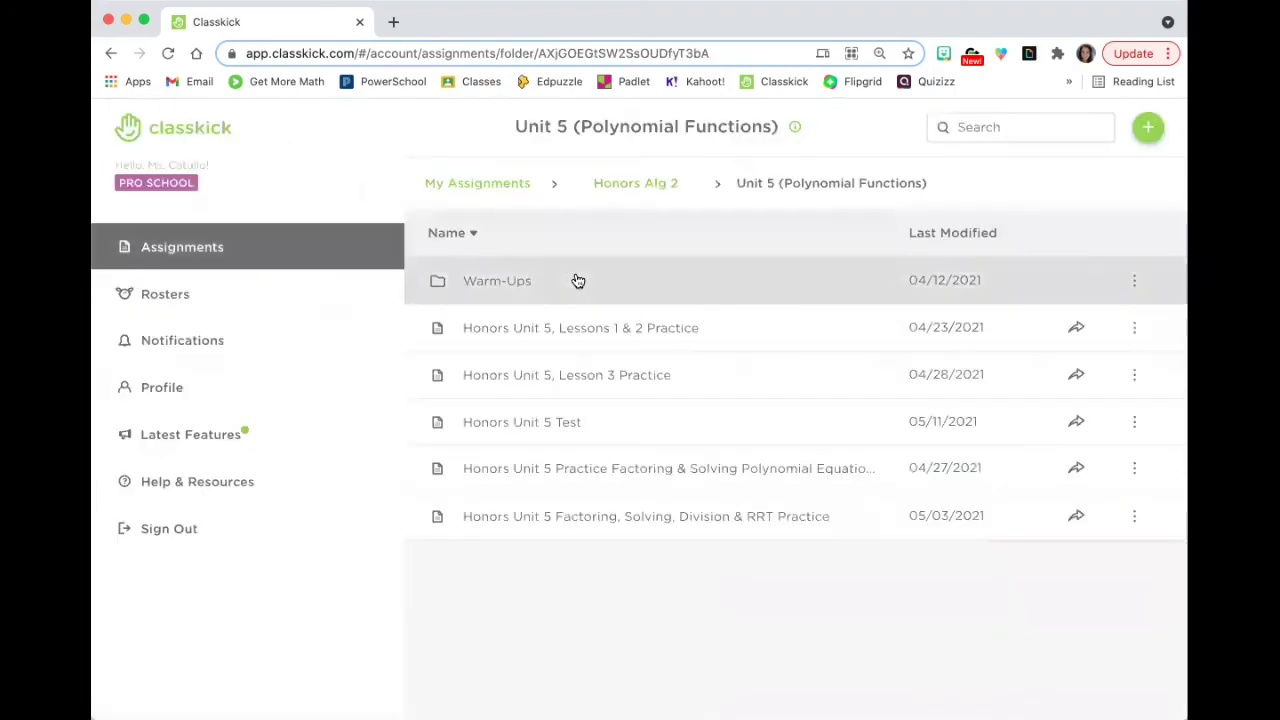
pyautogui.click(627, 186)
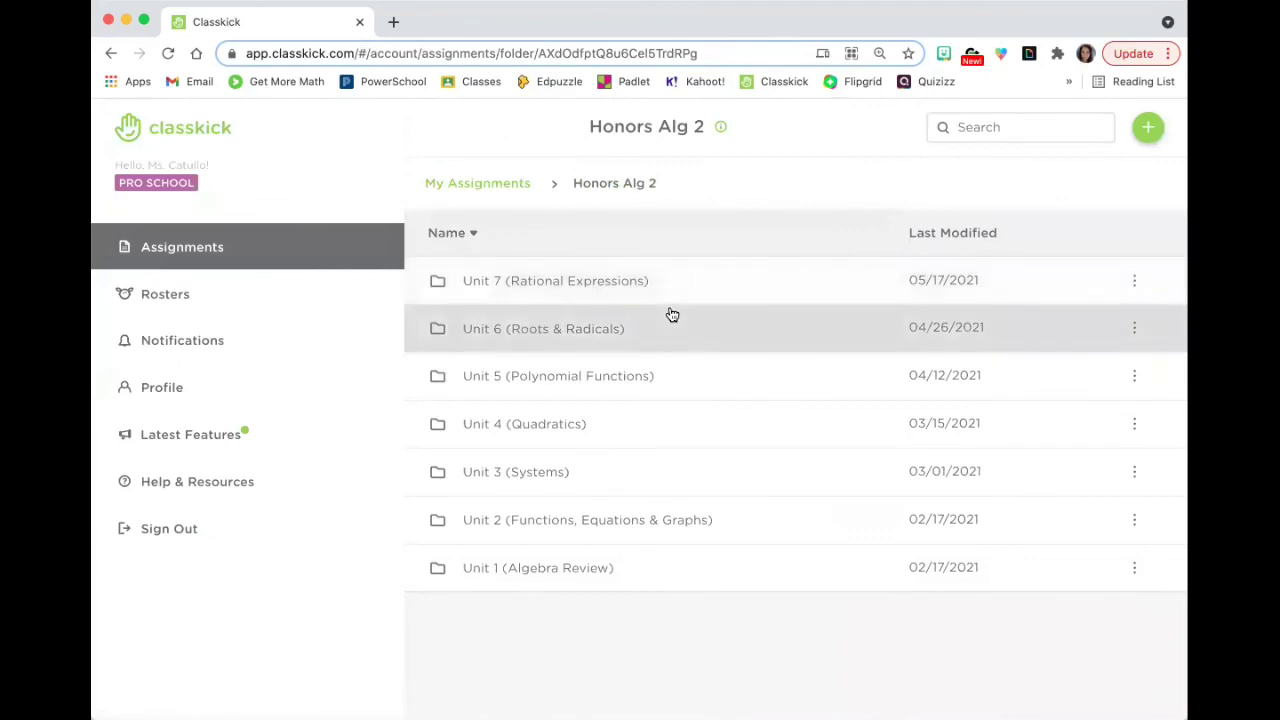
pyautogui.click(490, 185)
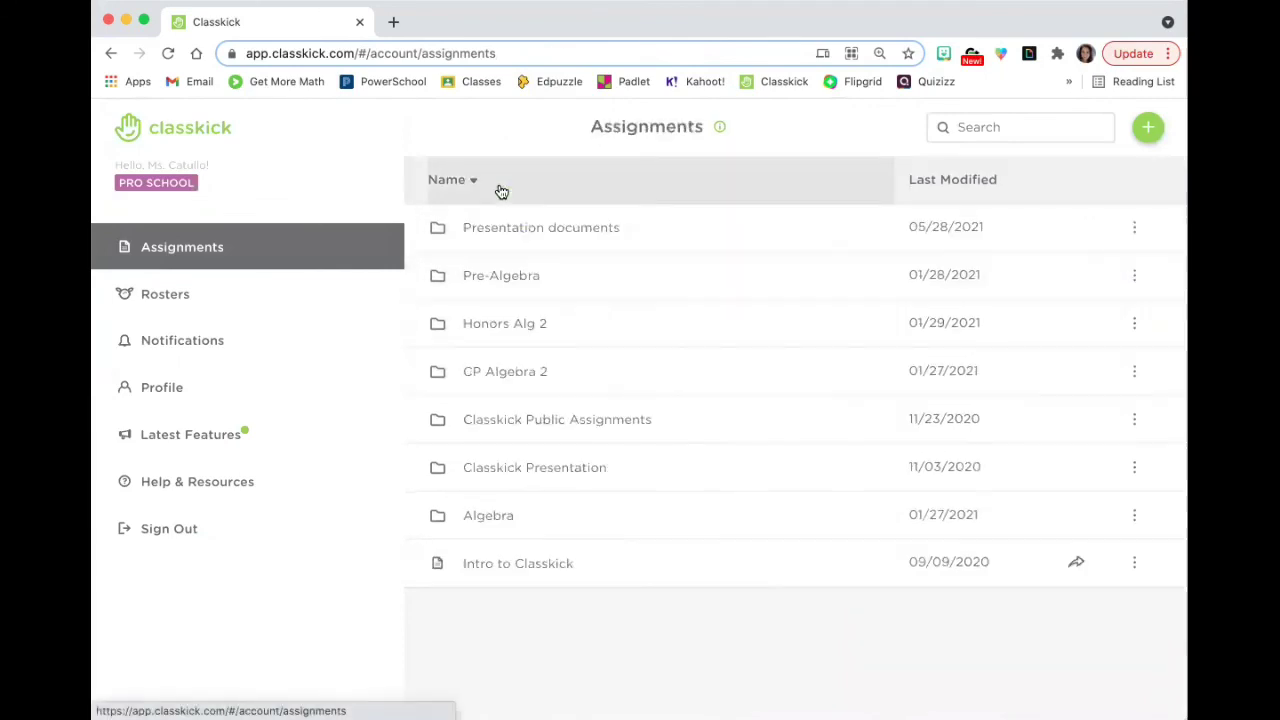
pyautogui.click(597, 224)
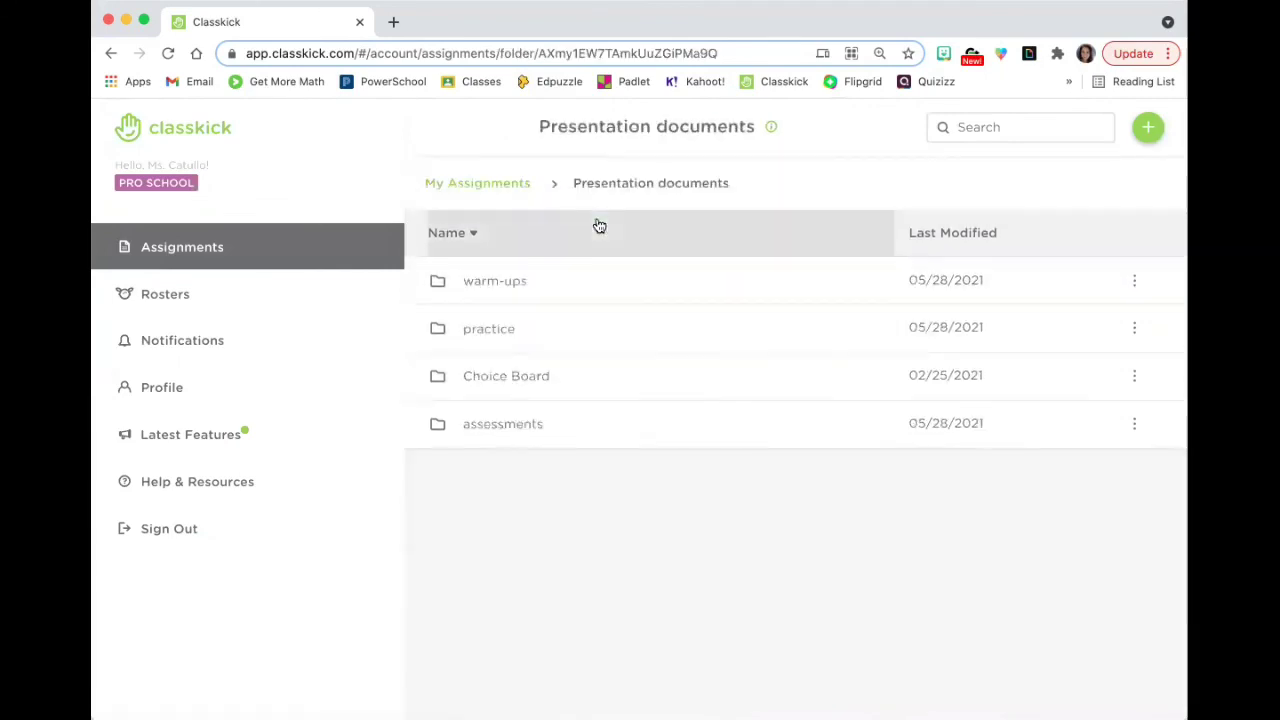